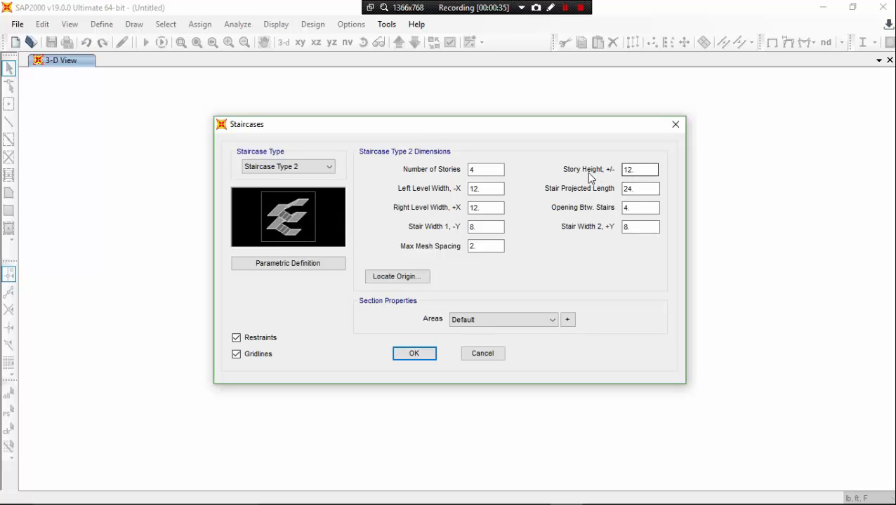
Step: Set the staircase's story height to 10 ft and its stair projected length to 7.5 ft
{"action": "left_click", "coordinate": [635, 169]}
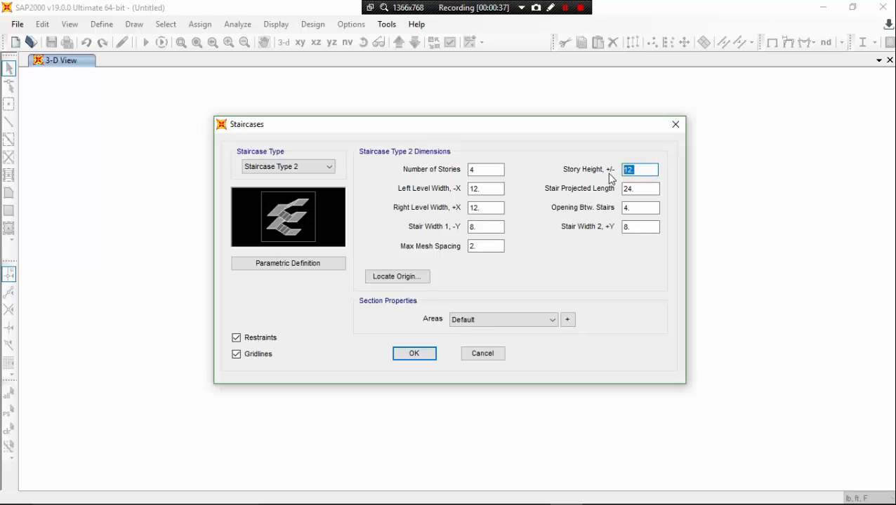
{"action": "type", "text": "10"}
{"action": "left_click", "coordinate": [634, 188]}
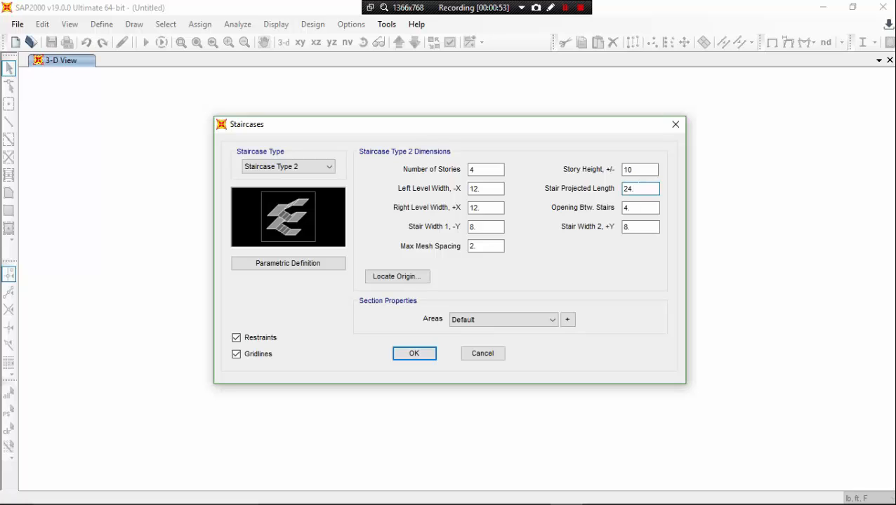
{"action": "double_click", "coordinate": [636, 189]}
{"action": "type", "text": "7.5"}
Step: Set the opening between stairs to 0.5 ft and the number of stories to 10
{"action": "left_click", "coordinate": [648, 209]}
{"action": "double_click", "coordinate": [640, 207]}
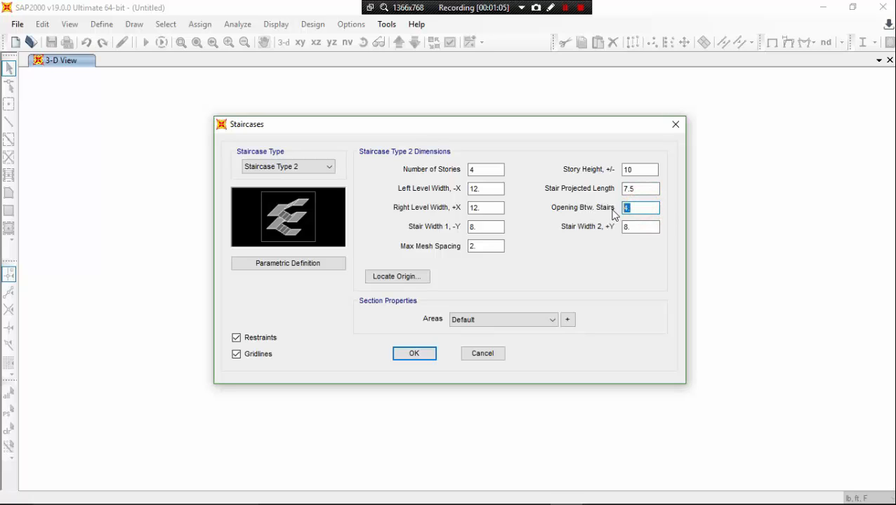
{"action": "type", "text": "6"}
{"action": "left_click", "coordinate": [644, 188]}
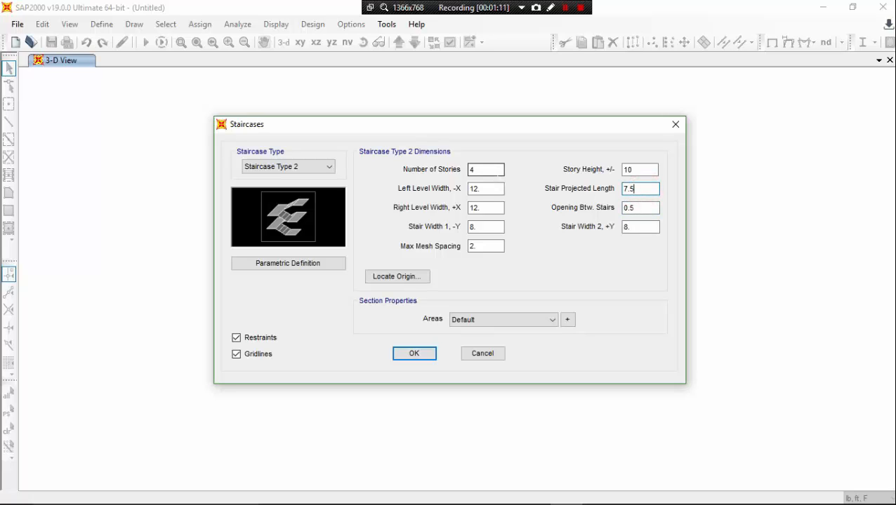
{"action": "double_click", "coordinate": [493, 170]}
Step: Set both the left and right level widths of the staircase to 3 ft
{"action": "left_click", "coordinate": [487, 188]}
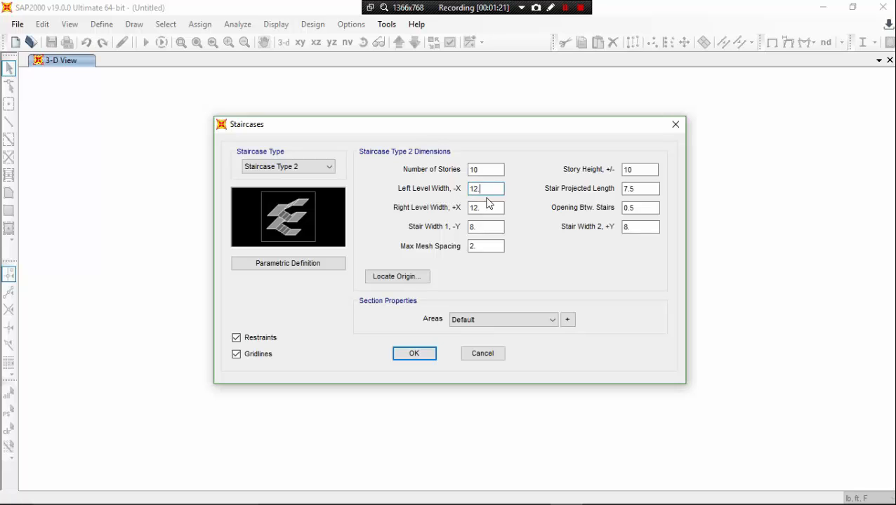
{"action": "left_click_drag", "start_coordinate": [486, 186], "coordinate": [436, 213]}
{"action": "type", "text": "3"}
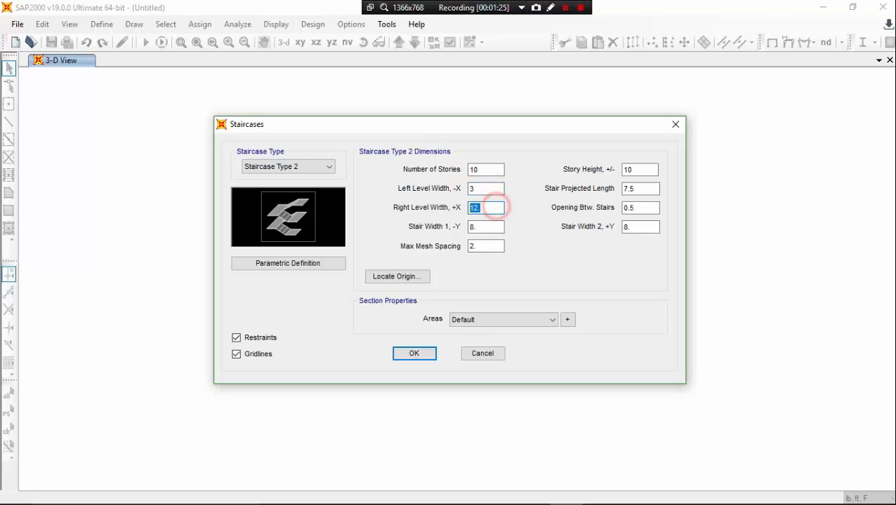
{"action": "type", "text": "3"}
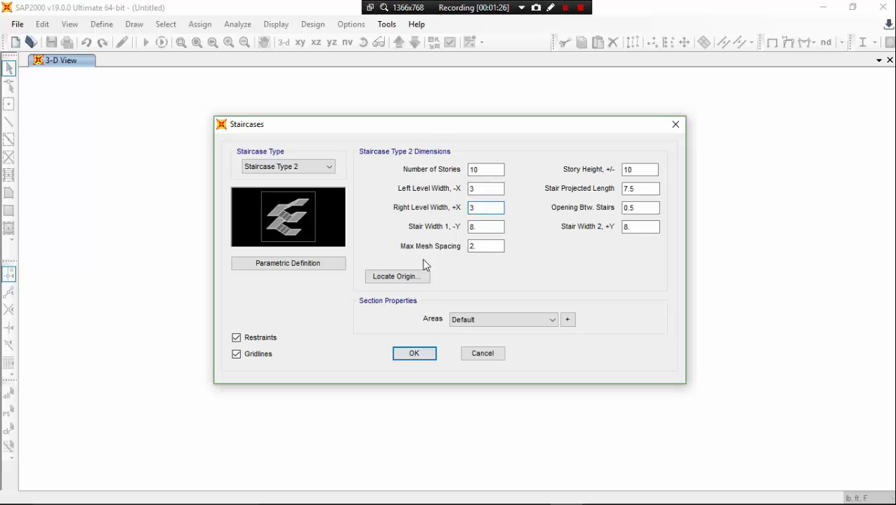
Step: Set stair width 1 and stair width 2 to 4 ft each, and exclude restraints from the staircase
{"action": "left_click", "coordinate": [490, 229]}
{"action": "key", "text": "Tab"}
{"action": "type", "text": "4"}
{"action": "left_click", "coordinate": [630, 227]}
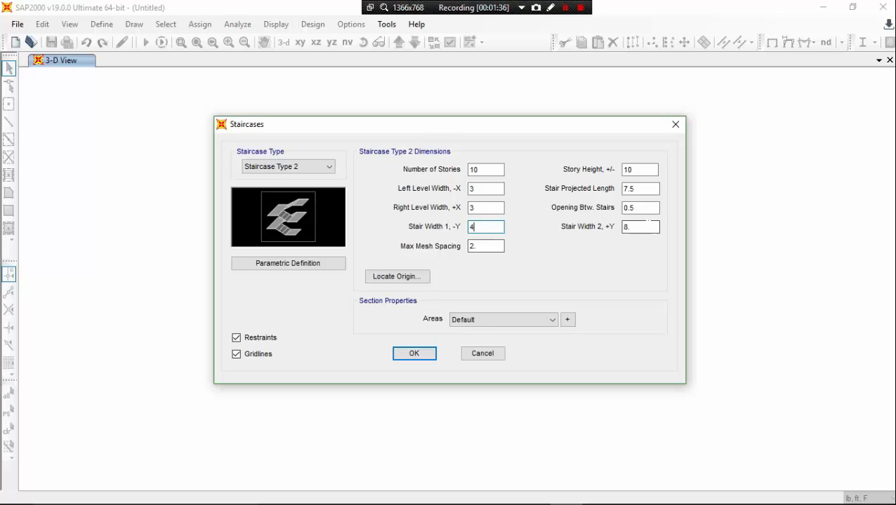
{"action": "type", "text": "4"}
{"action": "left_click", "coordinate": [273, 340]}
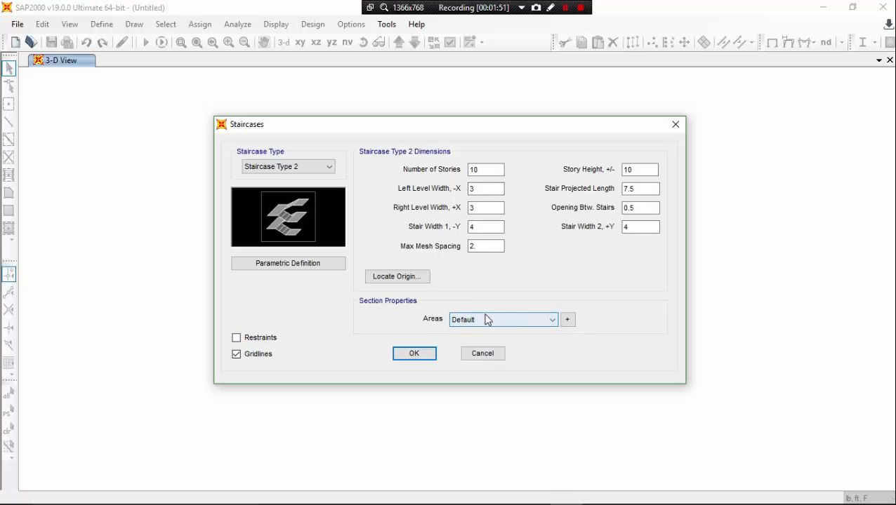
Step: Start a new shell section for the staircase areas and name it S1
{"action": "left_click", "coordinate": [563, 321]}
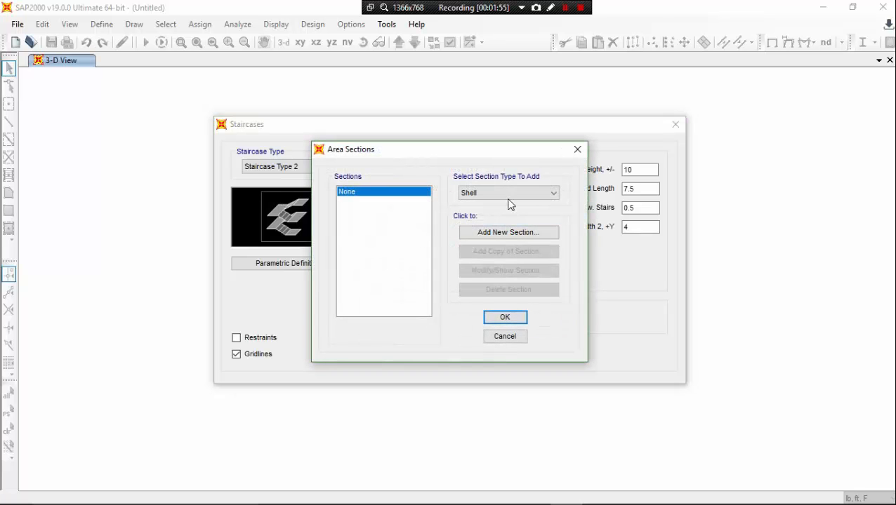
{"action": "left_click", "coordinate": [517, 233]}
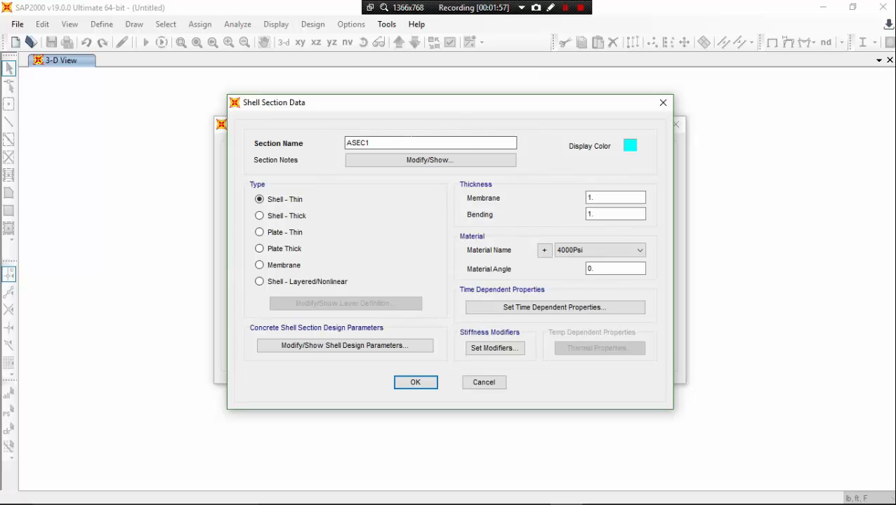
{"action": "double_click", "coordinate": [409, 140]}
{"action": "type", "text": "S1"}
Step: Set the membrane and bending thicknesses of section S1 to 0.75 ft
{"action": "double_click", "coordinate": [594, 198]}
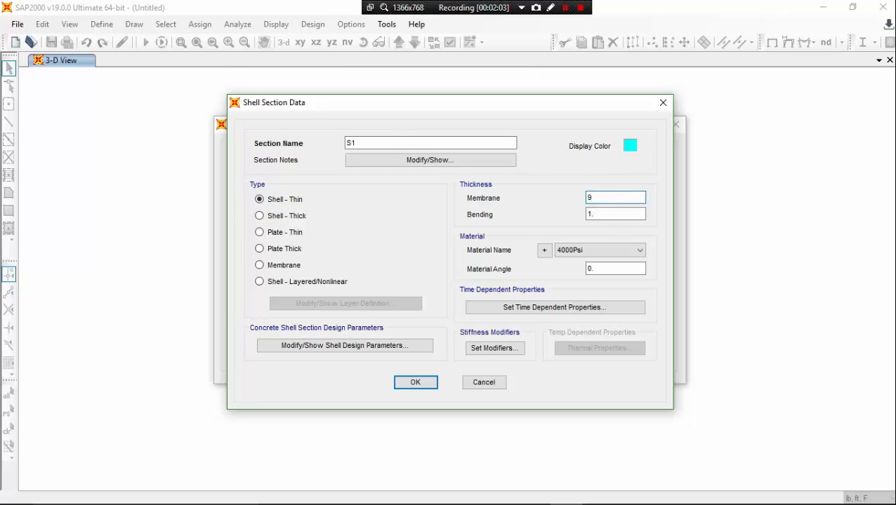
{"action": "type", "text": "0.75"}
{"action": "double_click", "coordinate": [602, 214]}
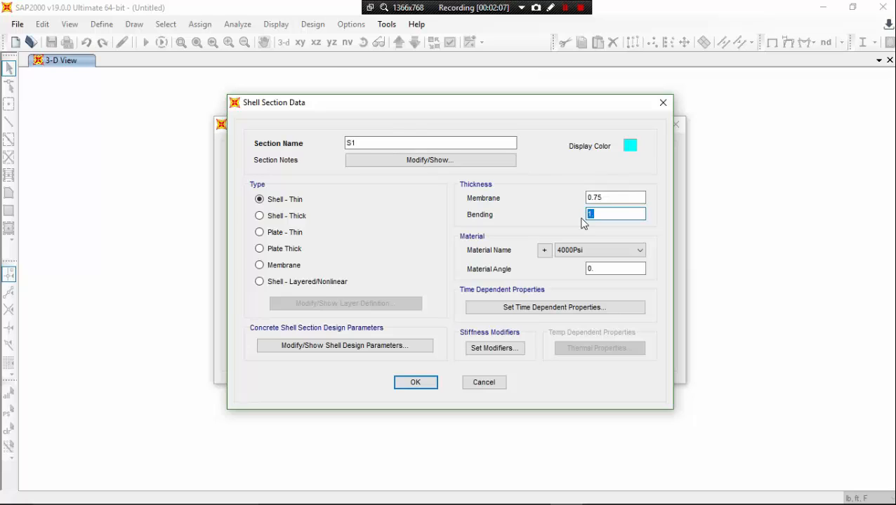
{"action": "type", "text": "0.75"}
{"action": "left_click", "coordinate": [612, 197]}
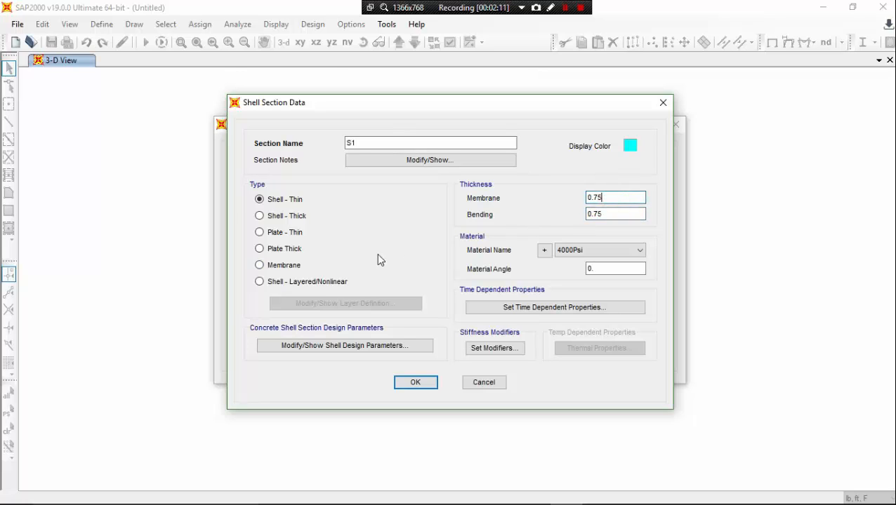
Step: Save shell section S1 as the staircase's area section and generate the staircase model
{"action": "left_click", "coordinate": [428, 384]}
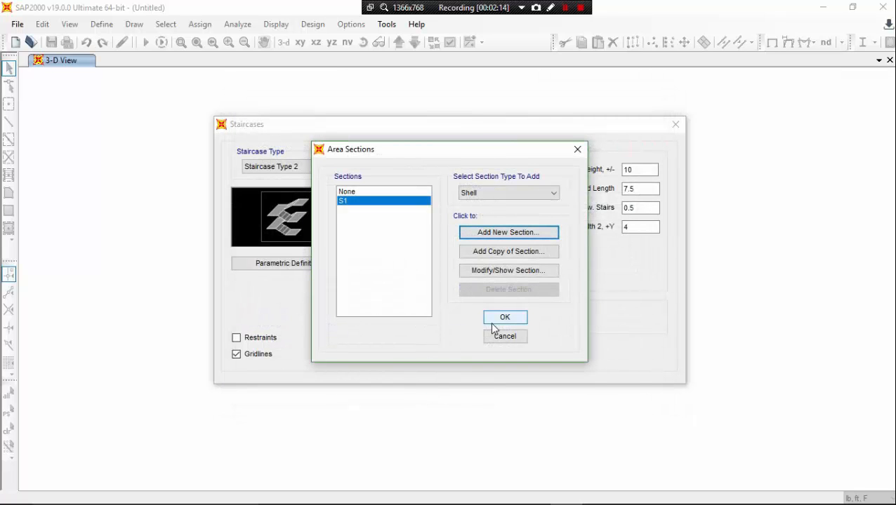
{"action": "left_click", "coordinate": [494, 322]}
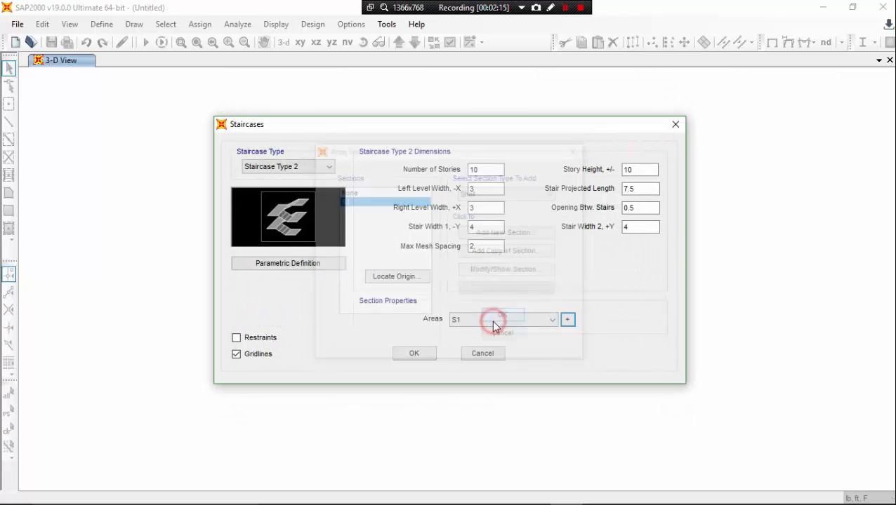
{"action": "left_click", "coordinate": [415, 354]}
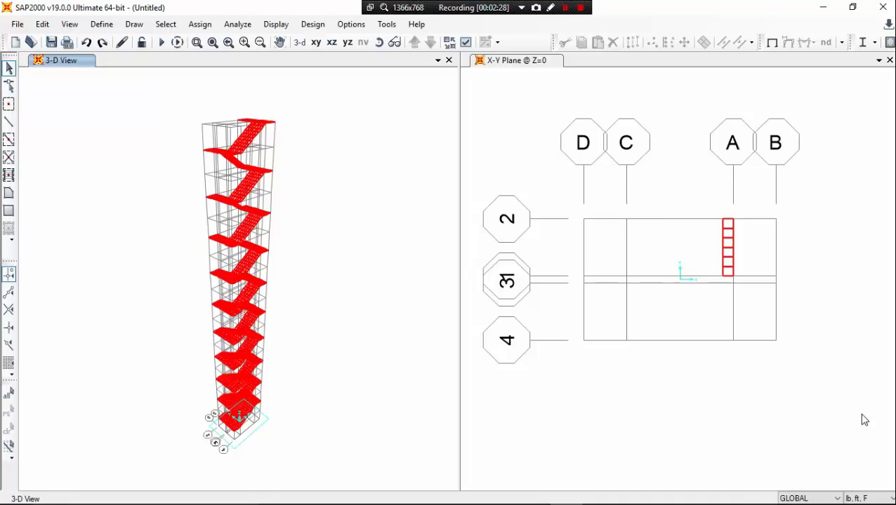
Step: Change the model units to Kip, in, F
{"action": "left_click", "coordinate": [888, 497]}
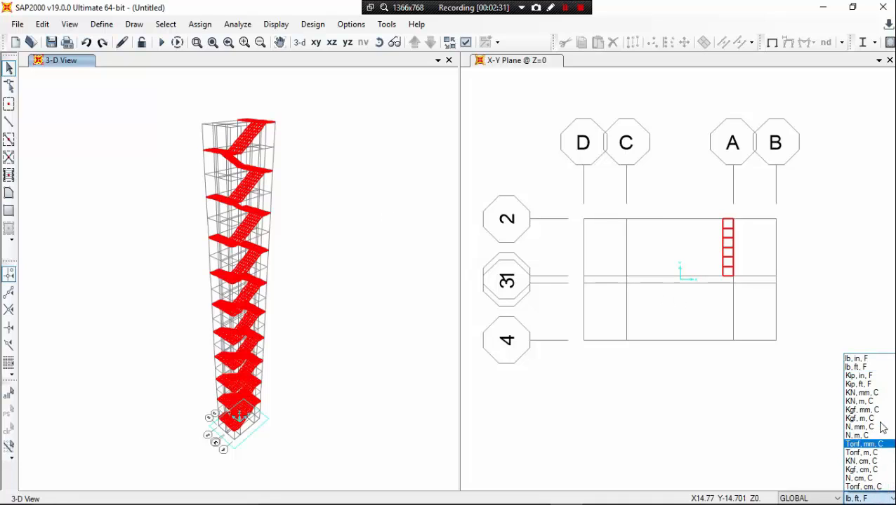
{"action": "left_click", "coordinate": [881, 377]}
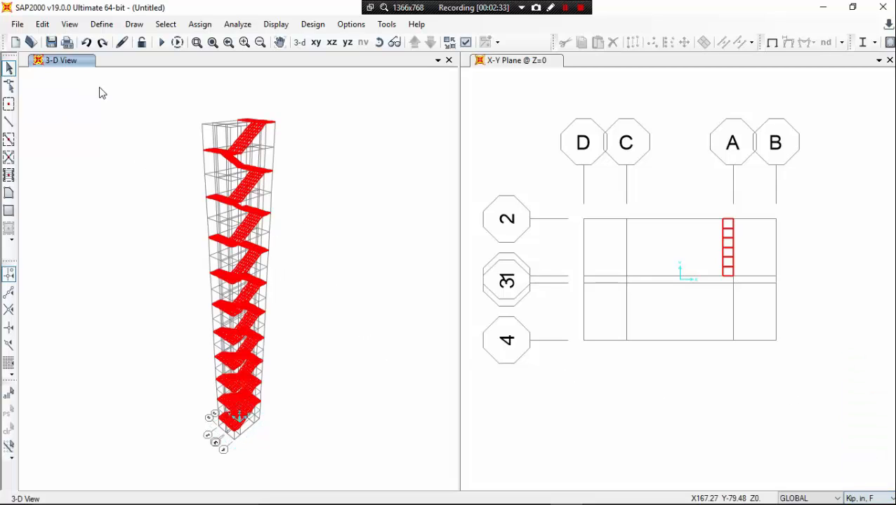
{"action": "left_click_drag", "start_coordinate": [103, 113], "coordinate": [98, 123]}
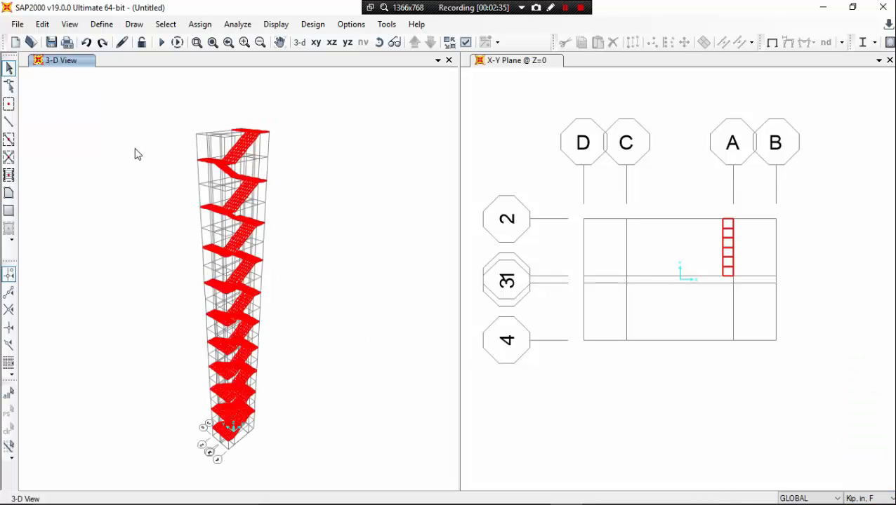
{"action": "scroll", "coordinate": [250, 200], "scroll_direction": "up", "scroll_amount": 3}
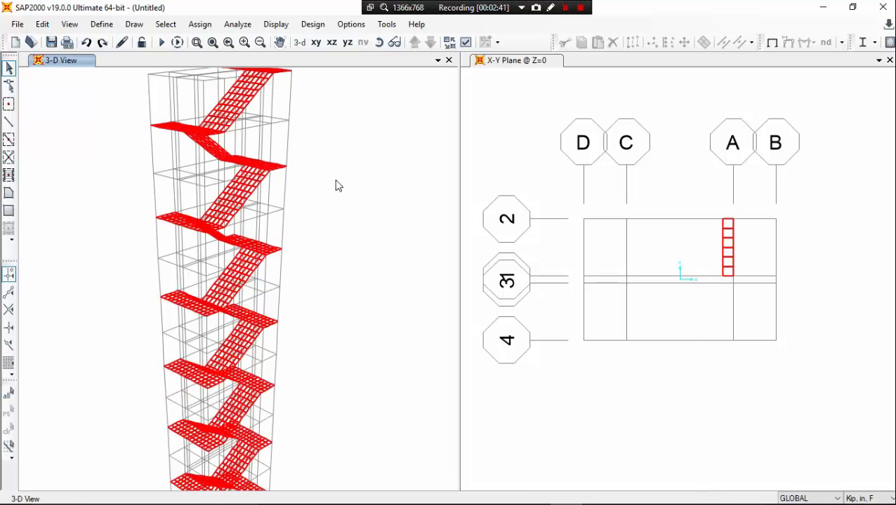
{"action": "middle_click_drag", "start_coordinate": [336, 186], "coordinate": [328, 208]}
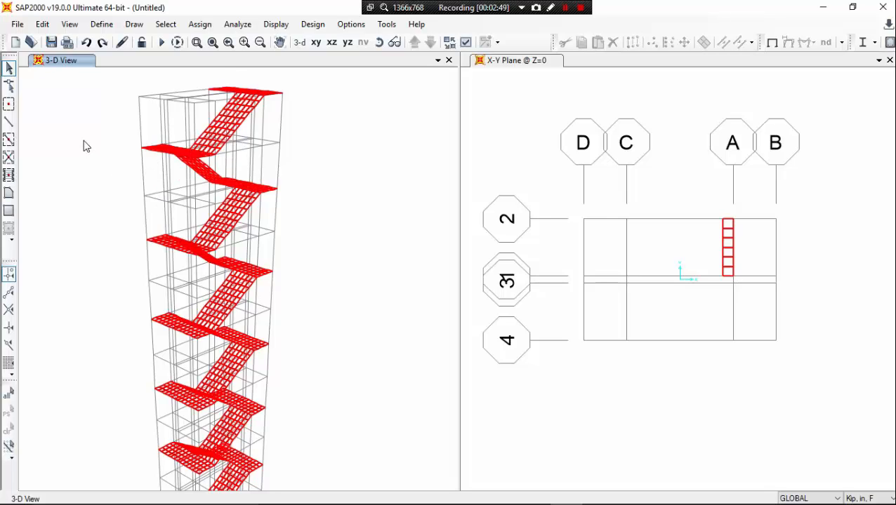
{"action": "left_click", "coordinate": [112, 99]}
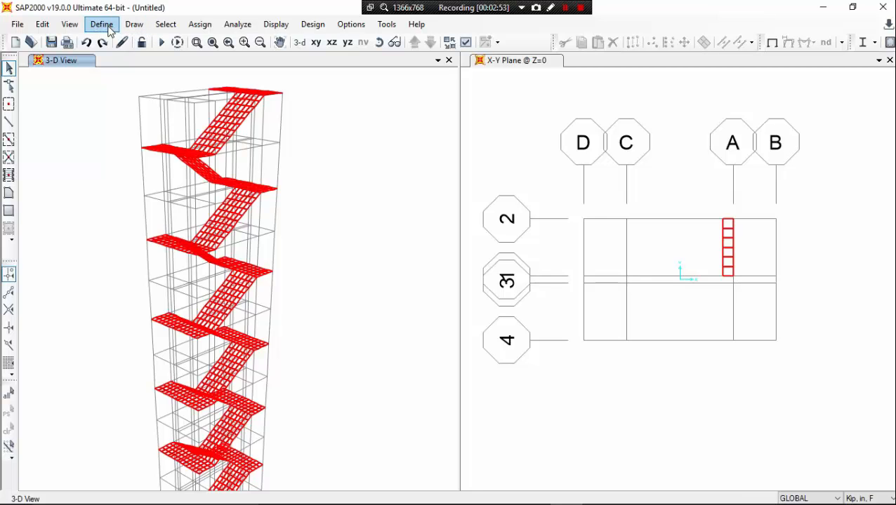
Step: Open the material definitions and review the properties of 4000Psi concrete and A992Fy50 steel without changing them
{"action": "left_click", "coordinate": [106, 26]}
{"action": "left_click", "coordinate": [151, 46]}
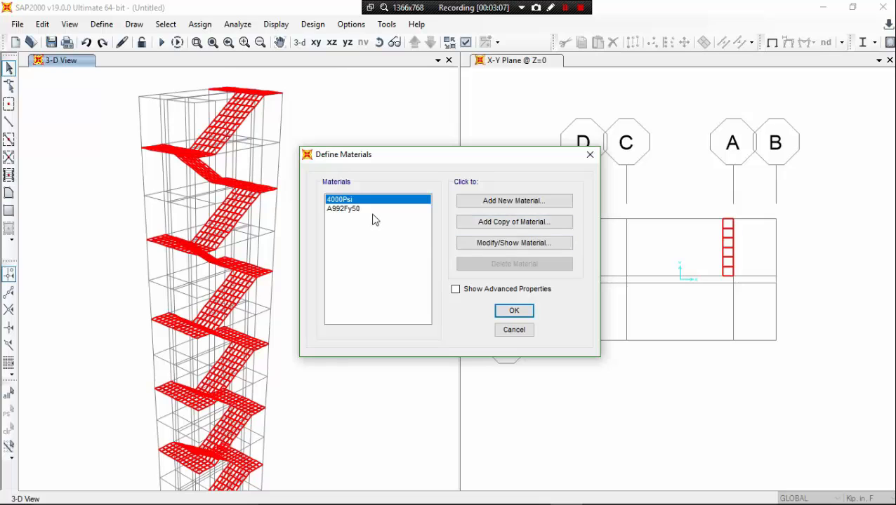
{"action": "left_click", "coordinate": [481, 243]}
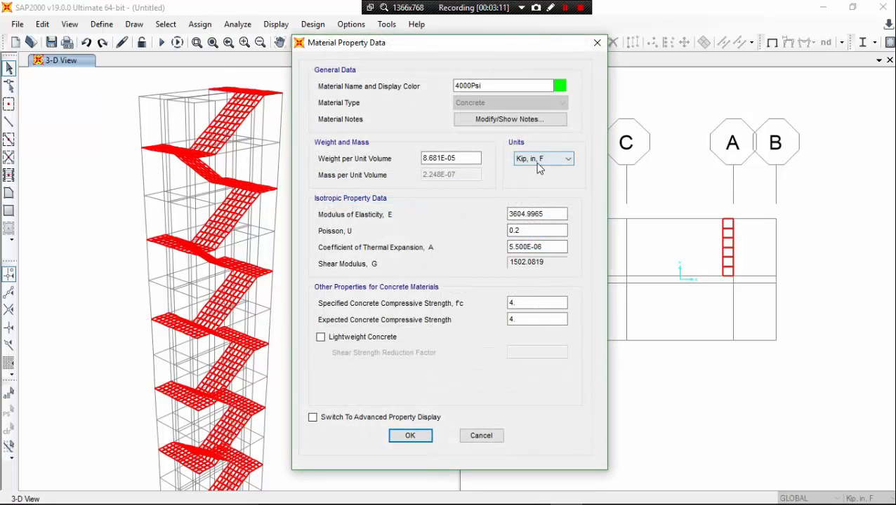
{"action": "left_click", "coordinate": [537, 300]}
{"action": "left_click", "coordinate": [484, 437]}
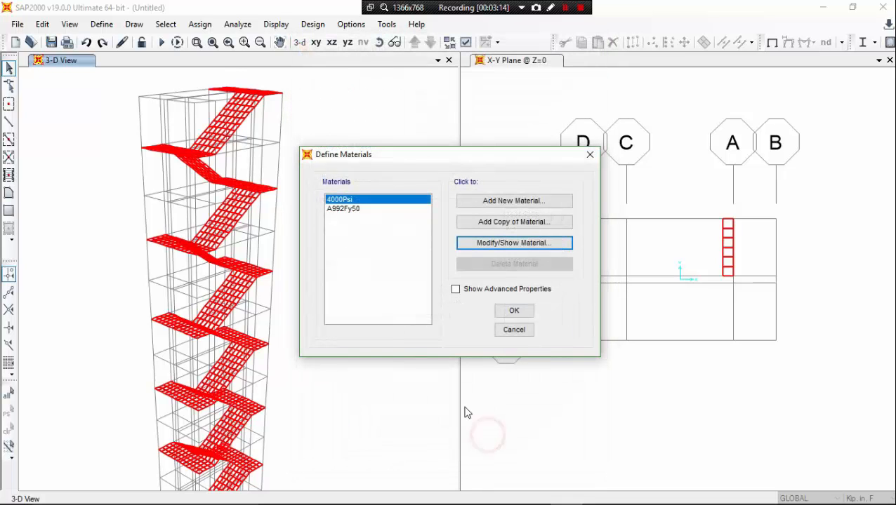
{"action": "left_click", "coordinate": [380, 209]}
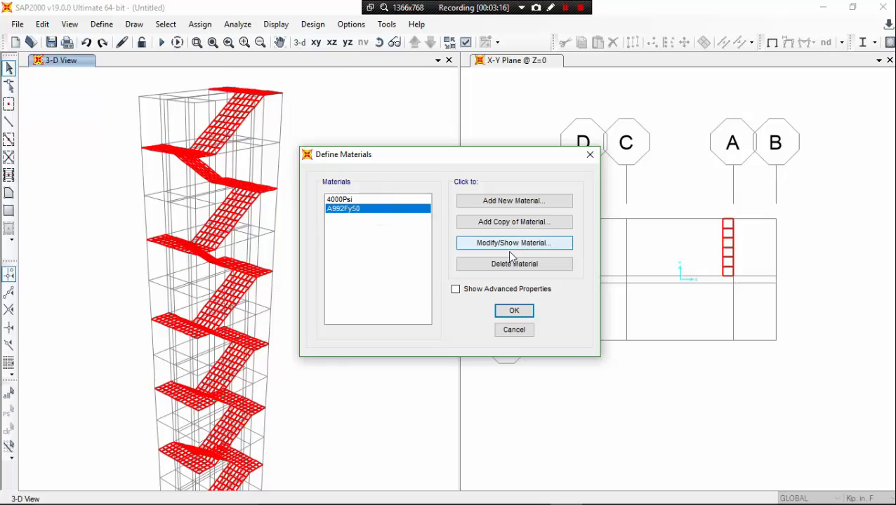
{"action": "left_click", "coordinate": [530, 246]}
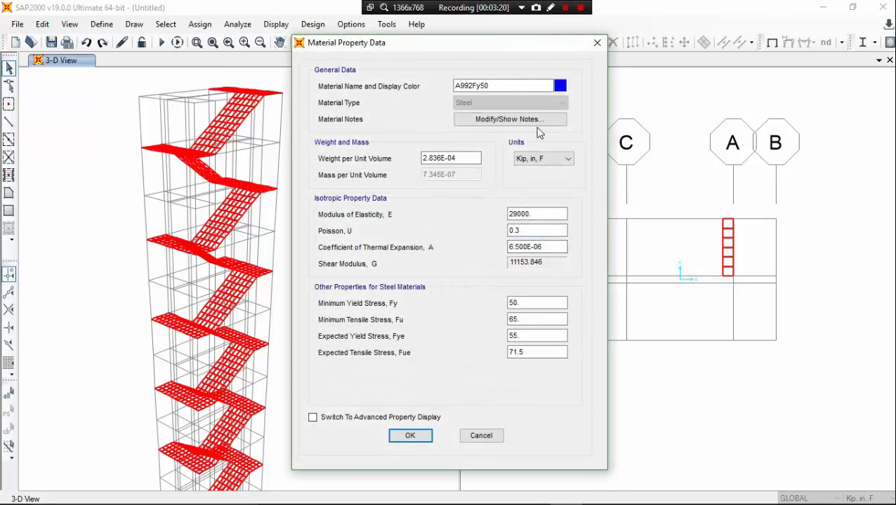
{"action": "left_click", "coordinate": [483, 436]}
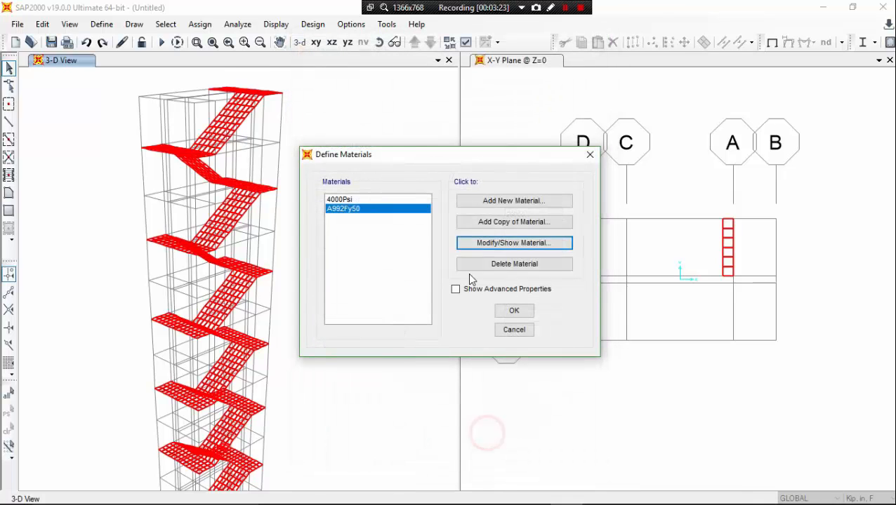
Step: Add a United States rebar material of standard ASTM A615, Grade 60, and accept the material definitions
{"action": "left_click", "coordinate": [511, 202]}
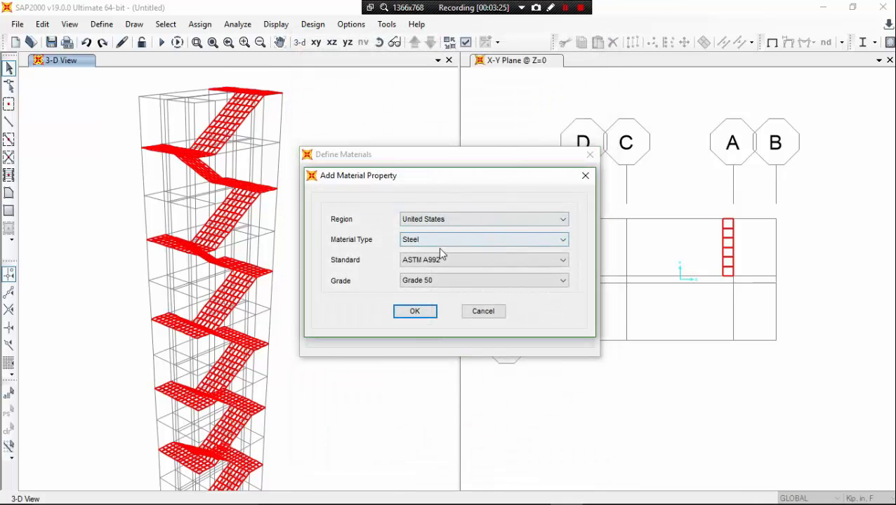
{"action": "left_click", "coordinate": [512, 243]}
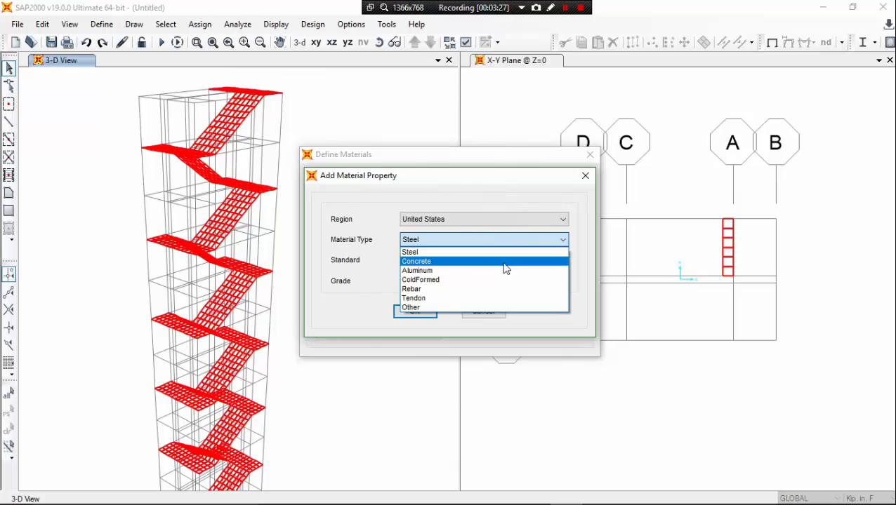
{"action": "left_click", "coordinate": [501, 293]}
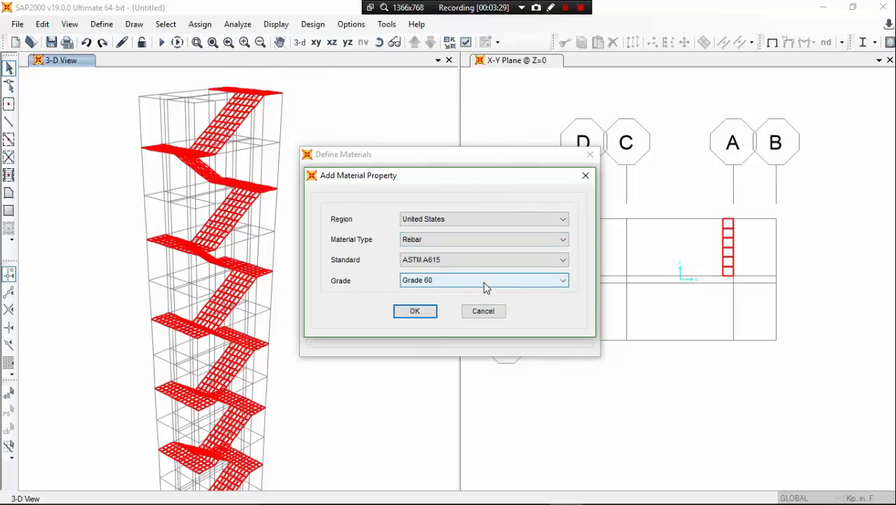
{"action": "left_click", "coordinate": [486, 285]}
{"action": "left_click", "coordinate": [475, 285]}
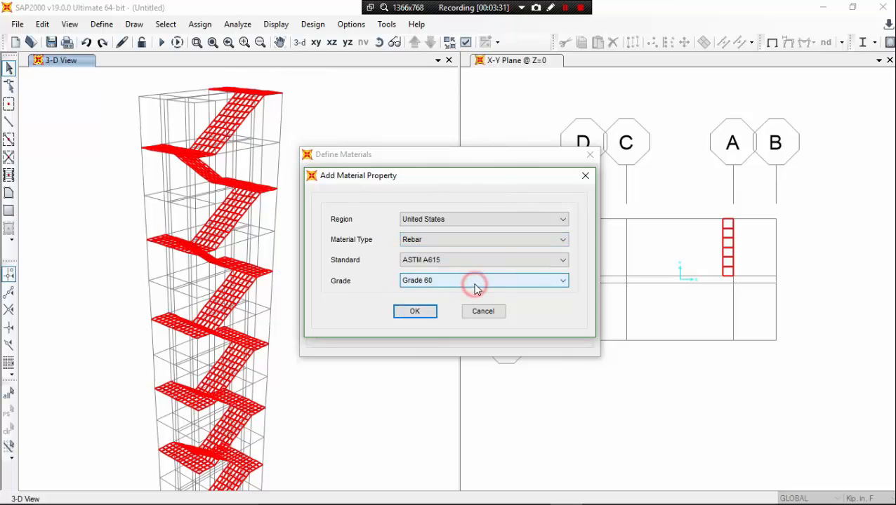
{"action": "left_click", "coordinate": [427, 309]}
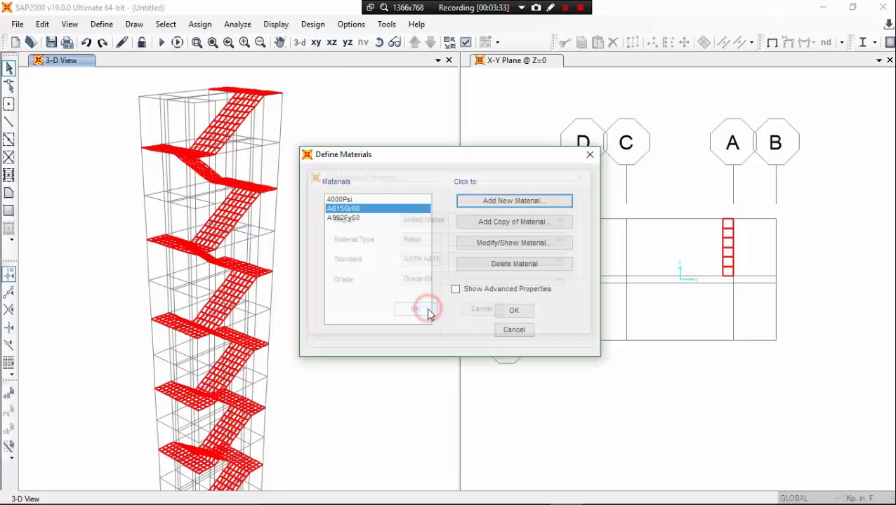
{"action": "left_click", "coordinate": [511, 310]}
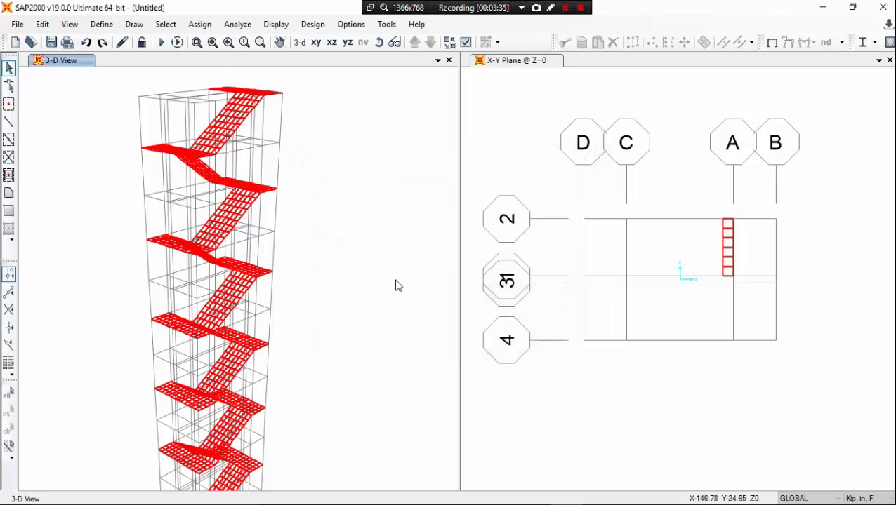
Step: Add a rectangular concrete frame section named B1 with a depth of 16 in and a width of 12 in
{"action": "left_click", "coordinate": [102, 24]}
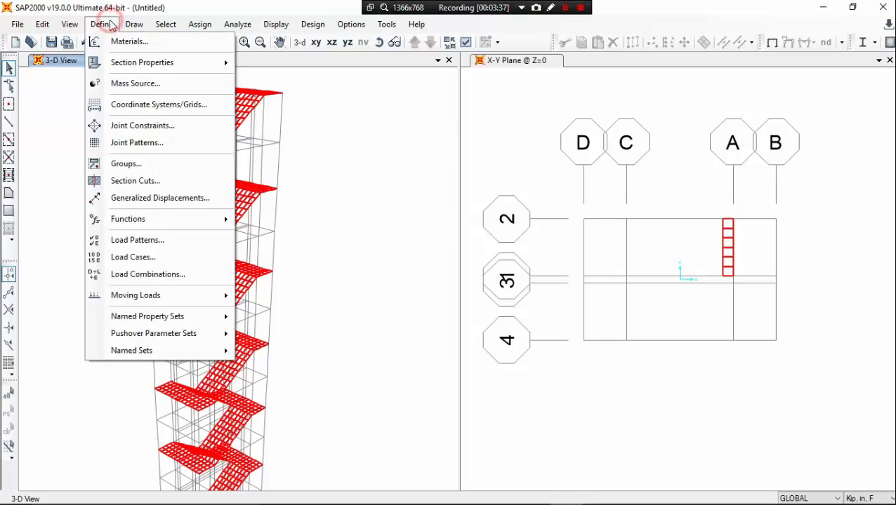
{"action": "mouse_move", "coordinate": [174, 65]}
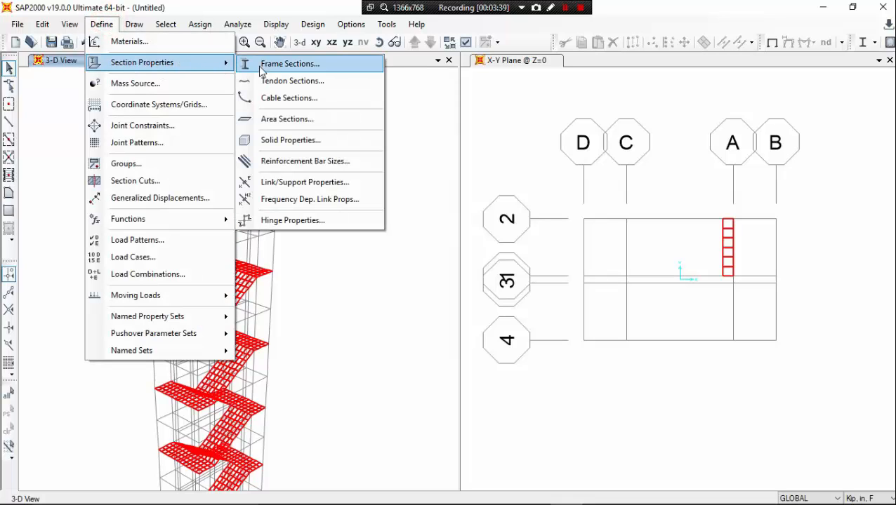
{"action": "left_click", "coordinate": [304, 66]}
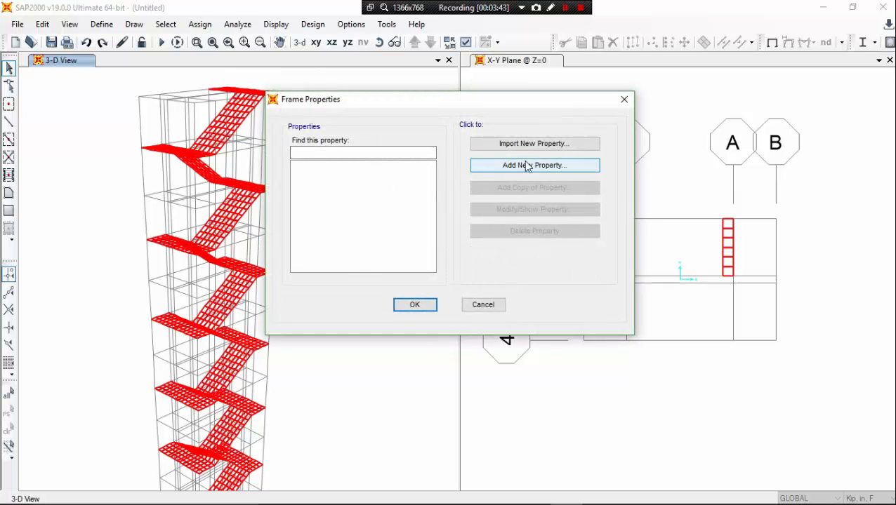
{"action": "left_click", "coordinate": [560, 165]}
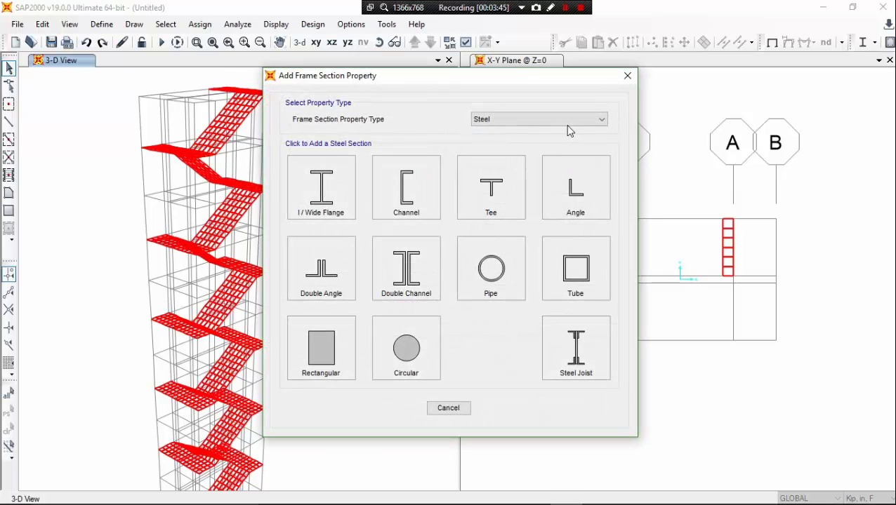
{"action": "left_click", "coordinate": [567, 123]}
{"action": "left_click", "coordinate": [558, 150]}
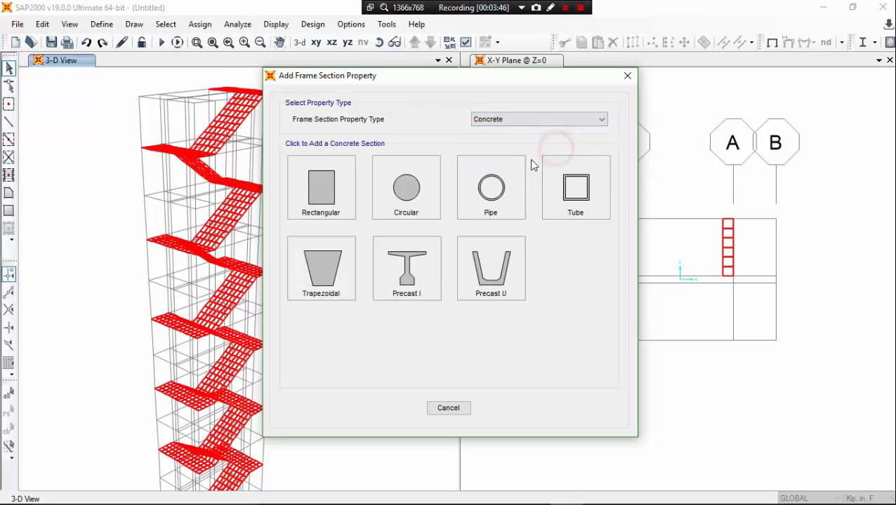
{"action": "left_click", "coordinate": [329, 187]}
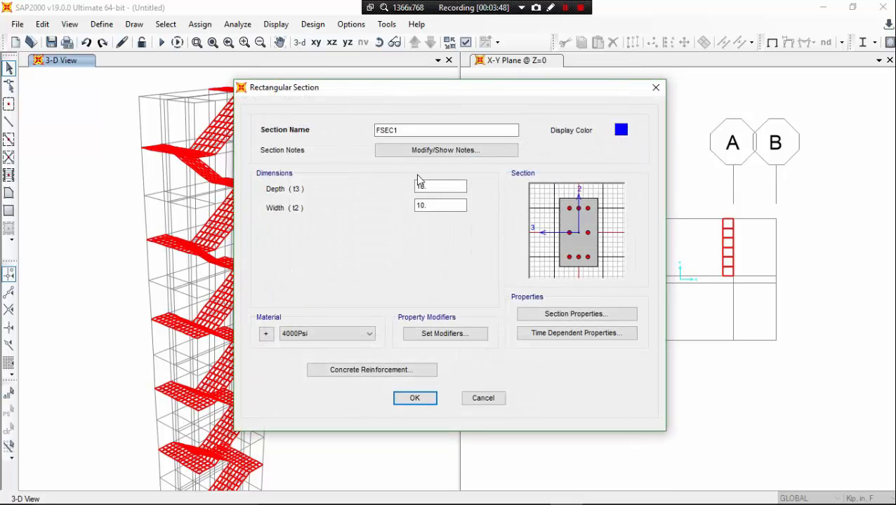
{"action": "double_click", "coordinate": [407, 130]}
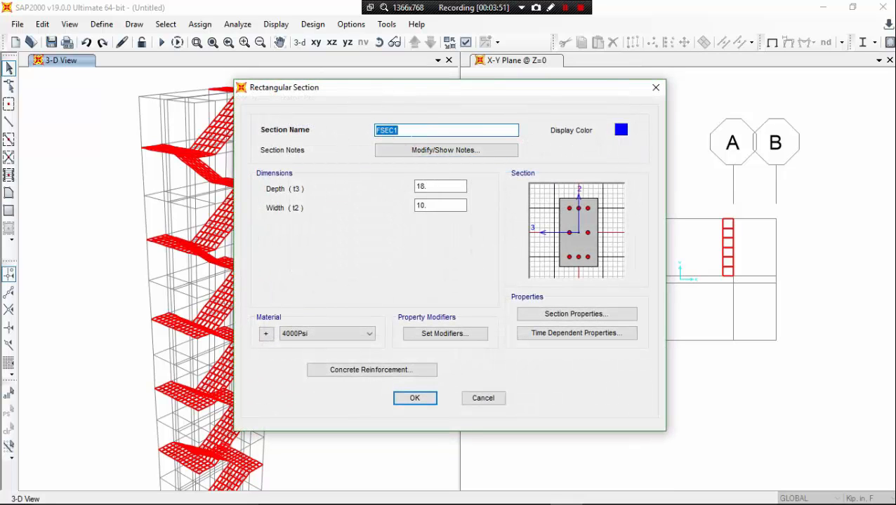
{"action": "type", "text": "B1"}
{"action": "left_click", "coordinate": [436, 186]}
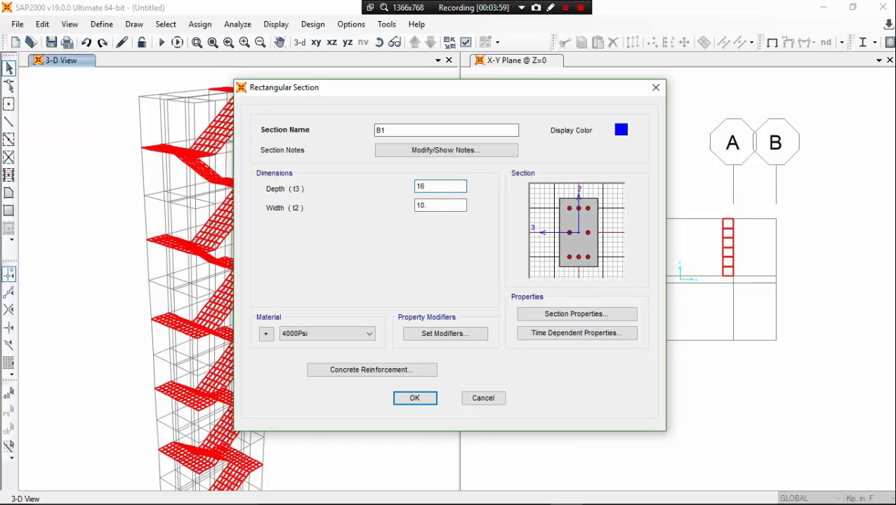
{"action": "left_click", "coordinate": [448, 204]}
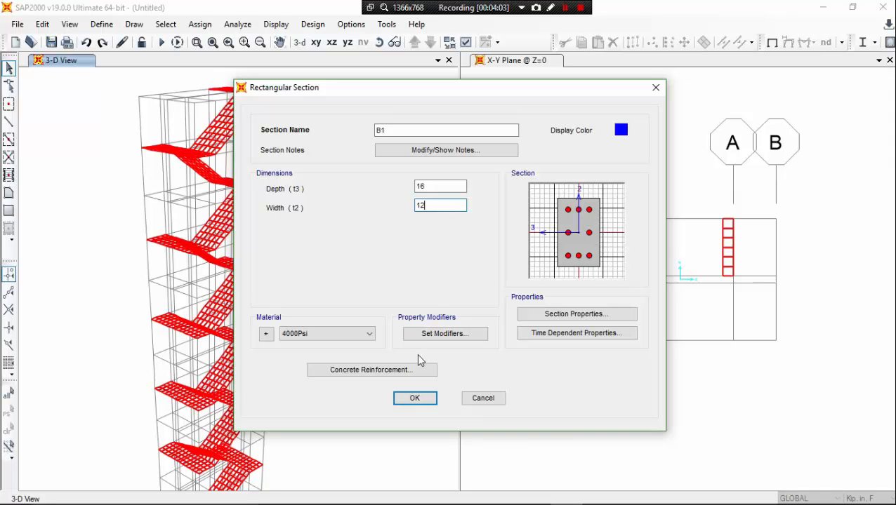
Step: Set B1's reinforcement to the Beam (M3 Design Only) type with A615Gr60 longitudinal and confinement bars, and save the section
{"action": "left_click", "coordinate": [397, 371]}
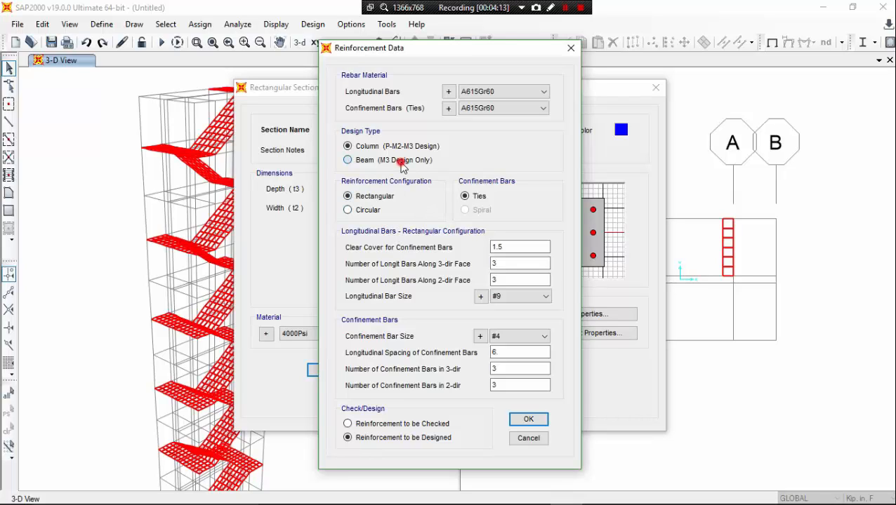
{"action": "left_click", "coordinate": [348, 160]}
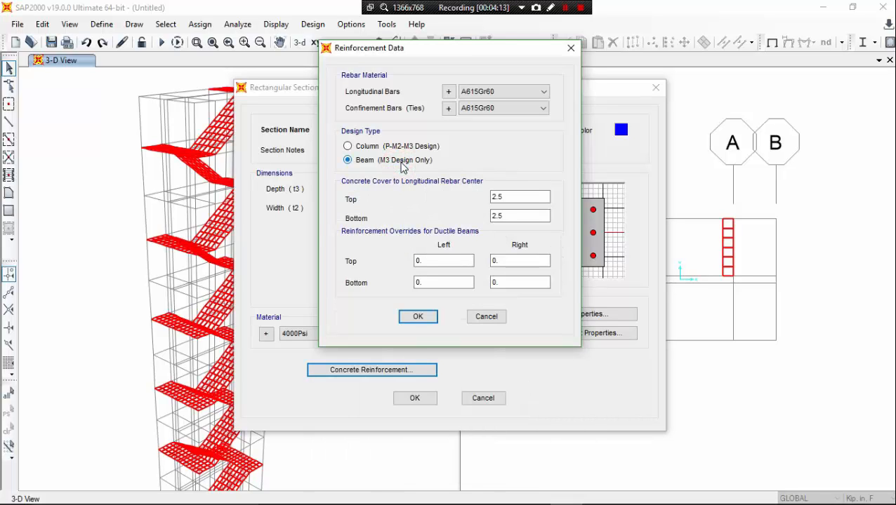
{"action": "left_click", "coordinate": [448, 109]}
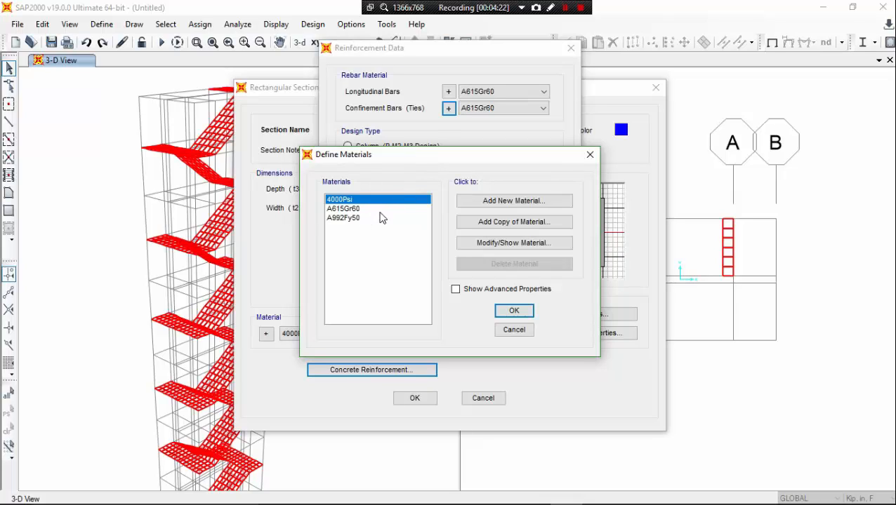
{"action": "left_click", "coordinate": [377, 209]}
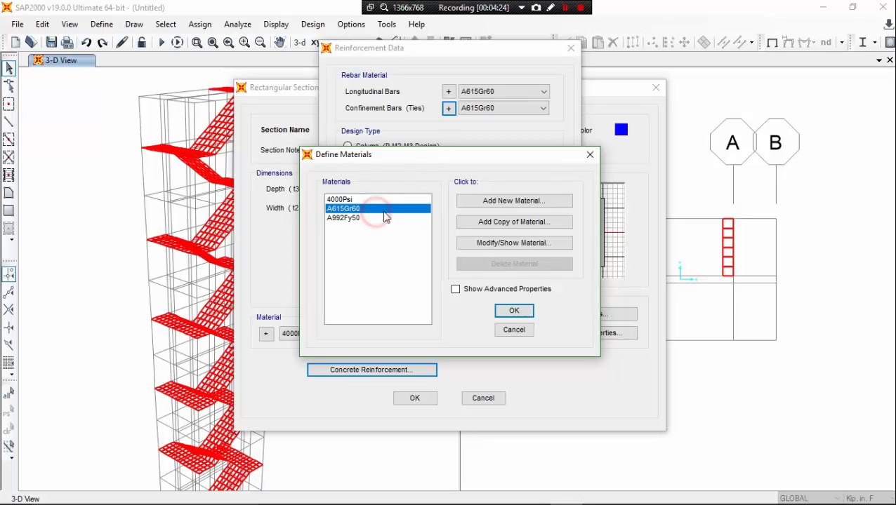
{"action": "left_click", "coordinate": [513, 310]}
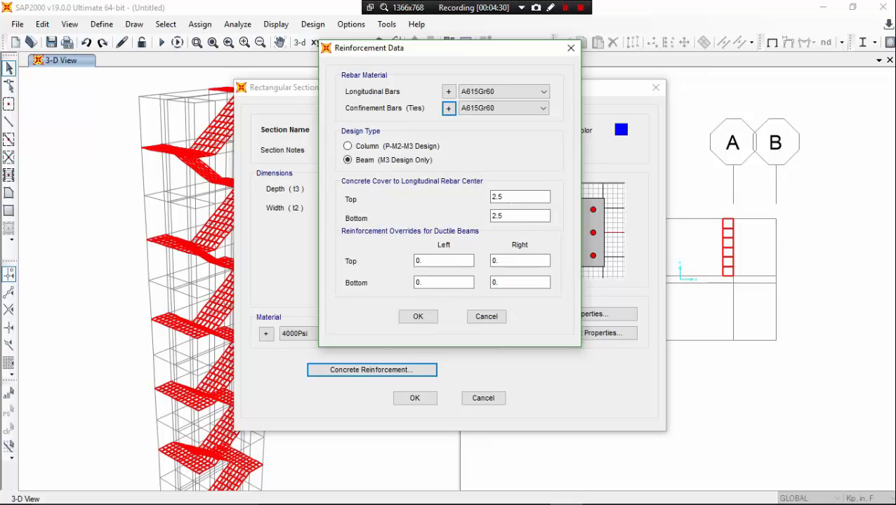
{"action": "left_click", "coordinate": [419, 315]}
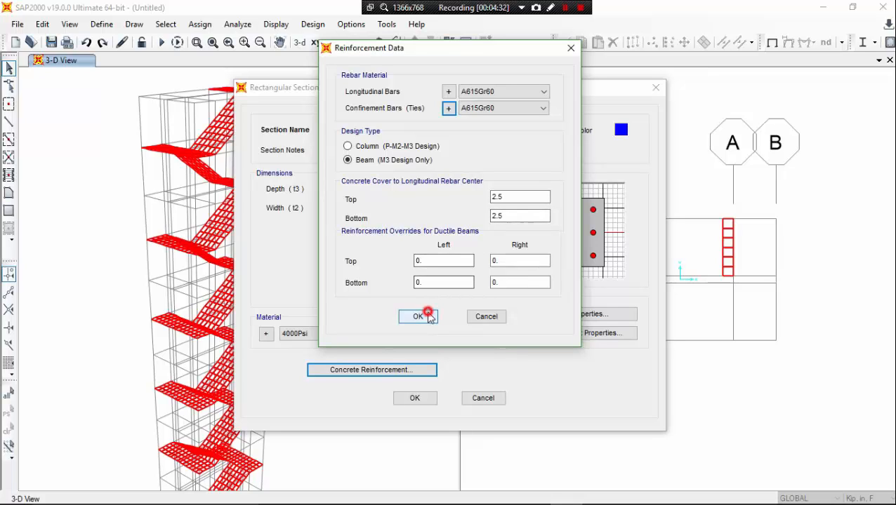
{"action": "left_click", "coordinate": [415, 398]}
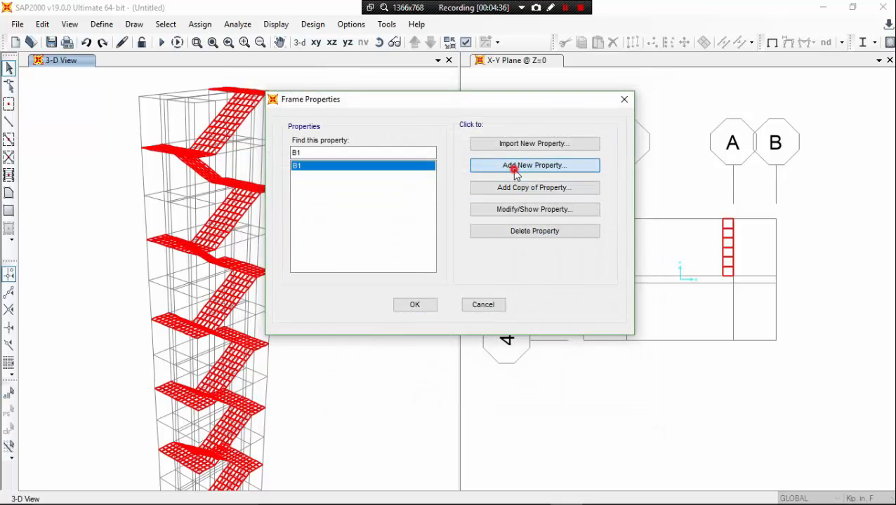
Step: Add a rectangular concrete frame section named C1 with a depth of 18 in and a width of 12 in
{"action": "left_click", "coordinate": [516, 166]}
{"action": "left_click", "coordinate": [335, 194]}
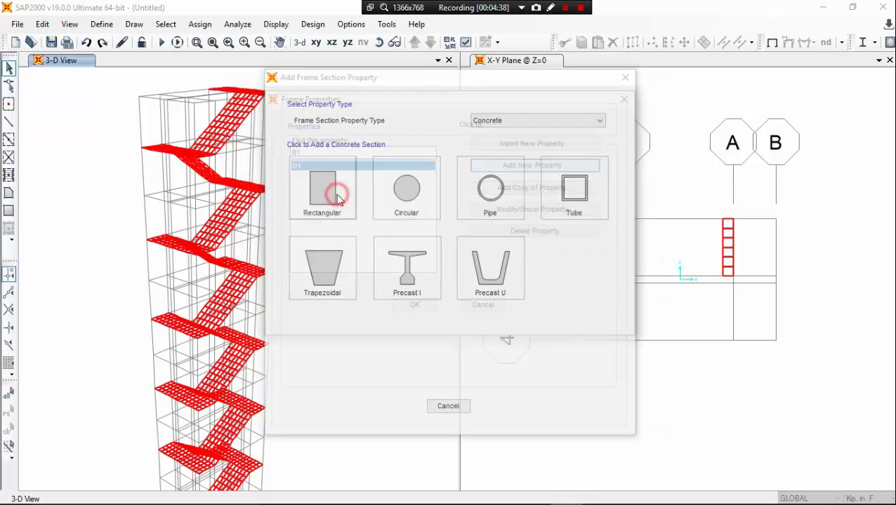
{"action": "double_click", "coordinate": [410, 130]}
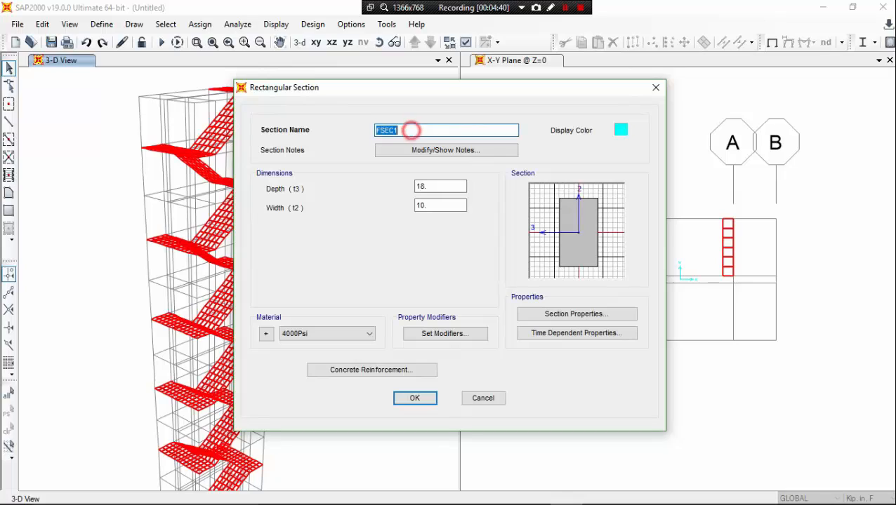
{"action": "type", "text": "C1"}
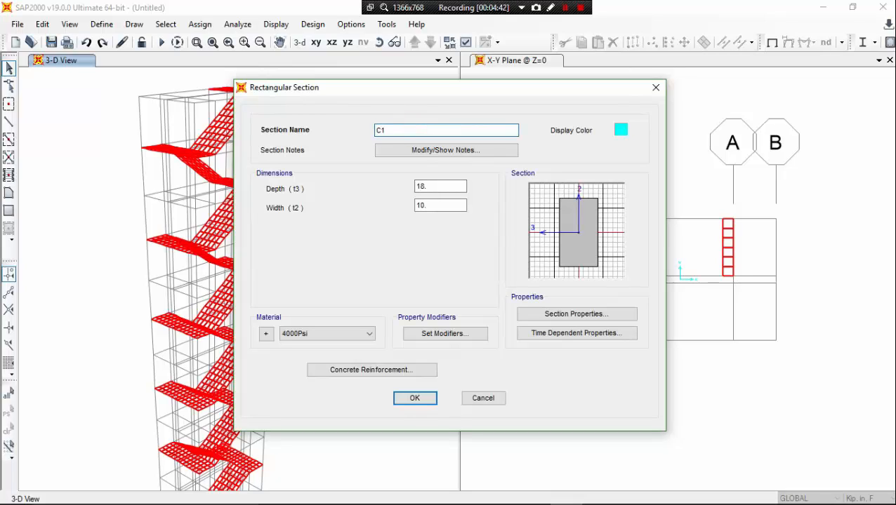
{"action": "double_click", "coordinate": [431, 185]}
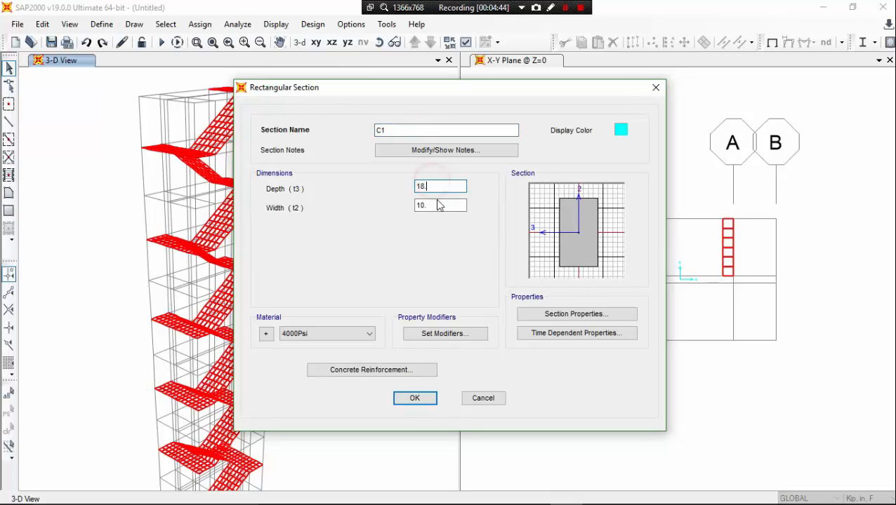
{"action": "double_click", "coordinate": [438, 205]}
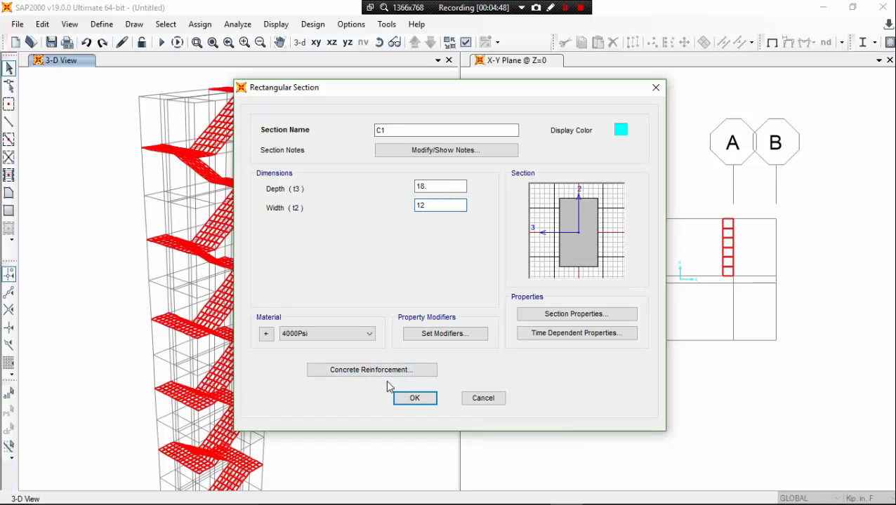
Step: Accept C1's column reinforcement with A615Gr60 bars and Reinforcement to be Designed, and save the section
{"action": "left_click", "coordinate": [374, 365]}
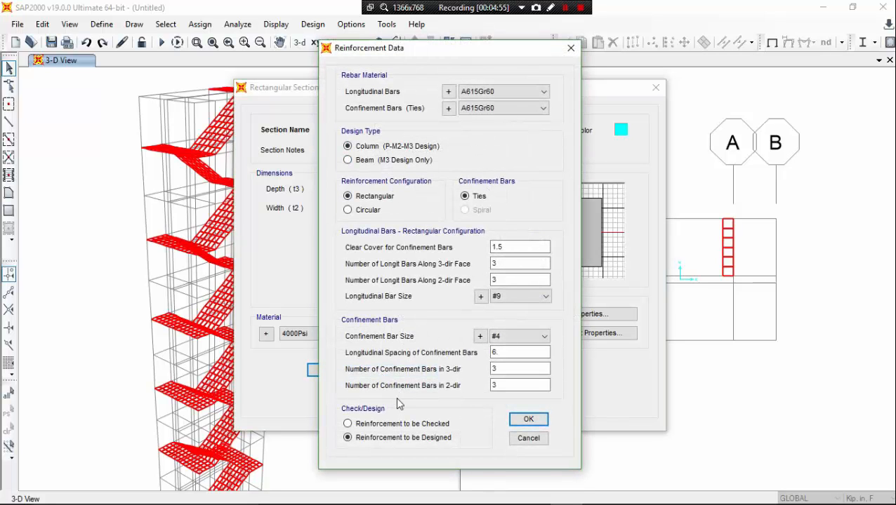
{"action": "left_click", "coordinate": [525, 419]}
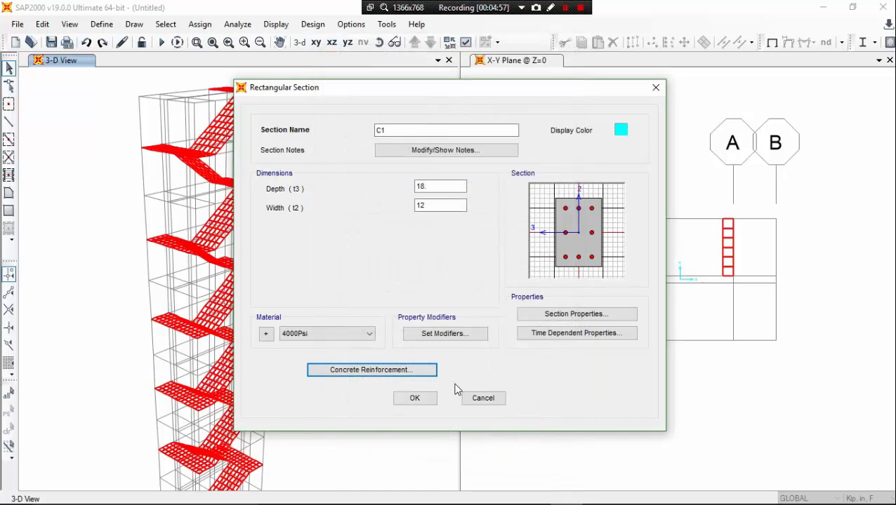
{"action": "left_click", "coordinate": [428, 399]}
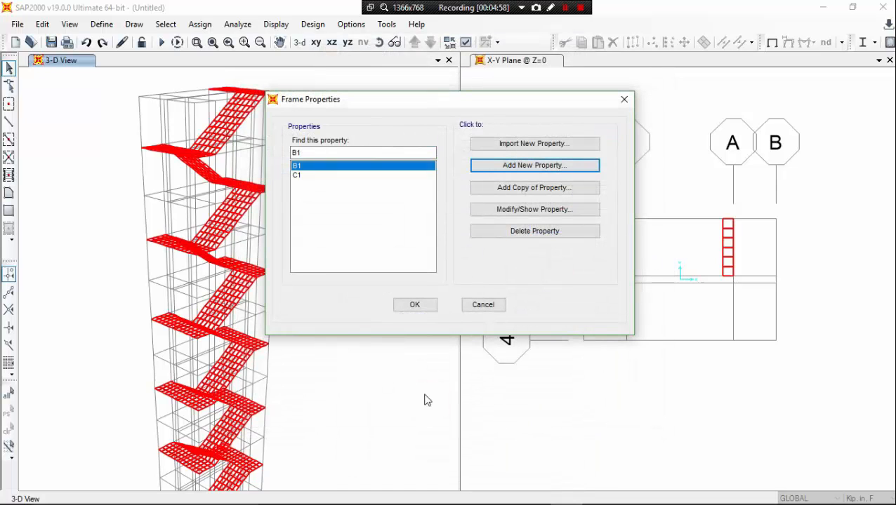
Step: Add a rectangular concrete frame section named C2 with a depth of 20 in and a width of 12 in
{"action": "left_click", "coordinate": [520, 168]}
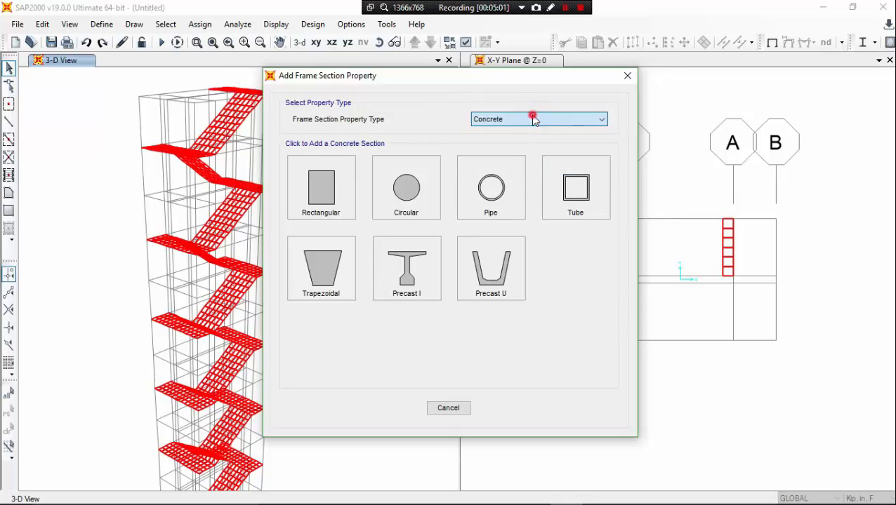
{"action": "left_click", "coordinate": [335, 176]}
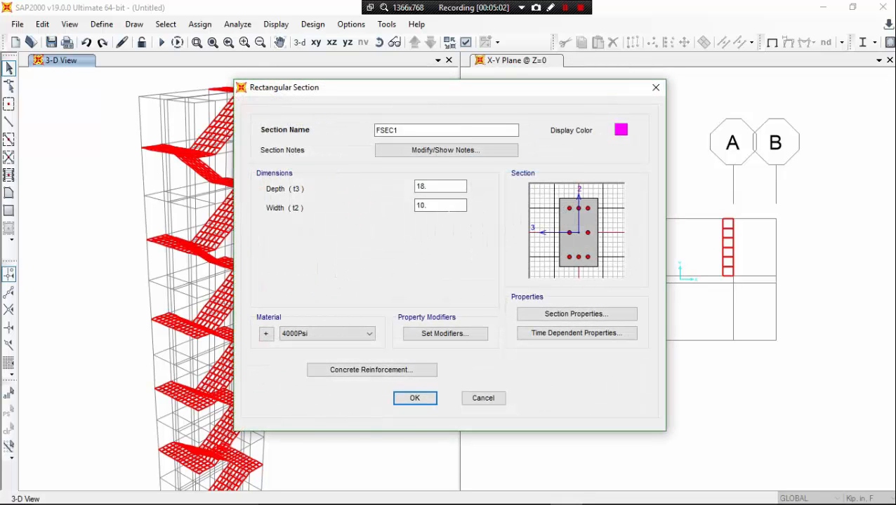
{"action": "left_click", "coordinate": [418, 132]}
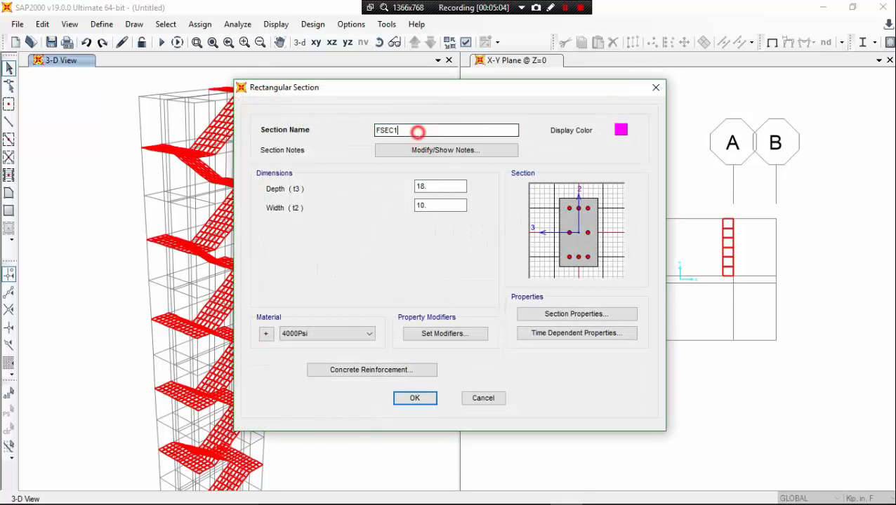
{"action": "double_click", "coordinate": [418, 132]}
{"action": "type", "text": "C2"}
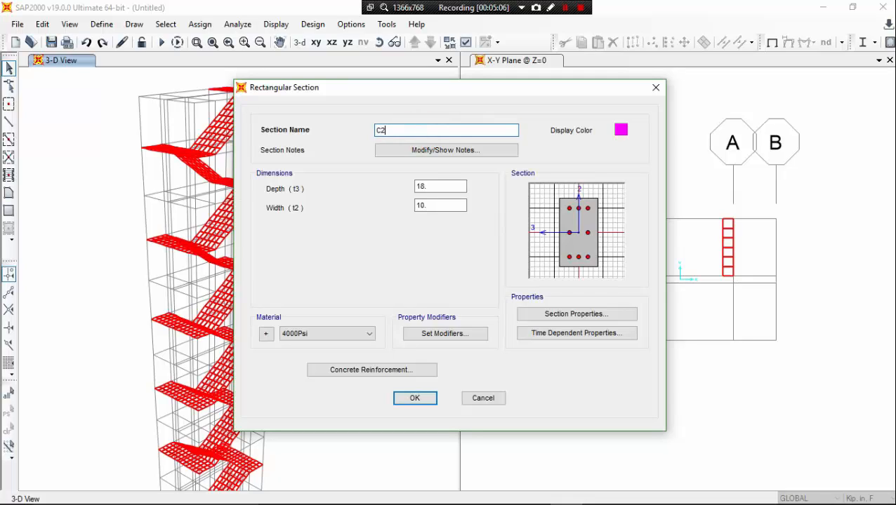
{"action": "left_click", "coordinate": [437, 184]}
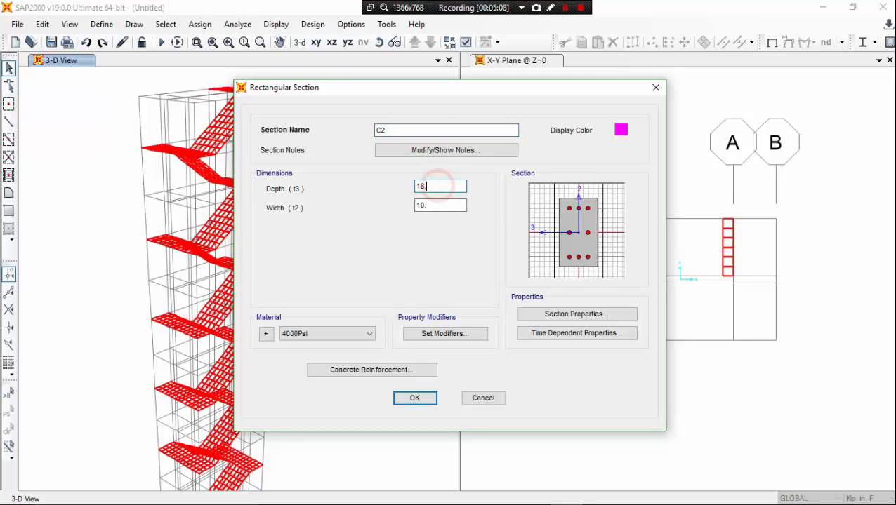
{"action": "double_click", "coordinate": [436, 185]}
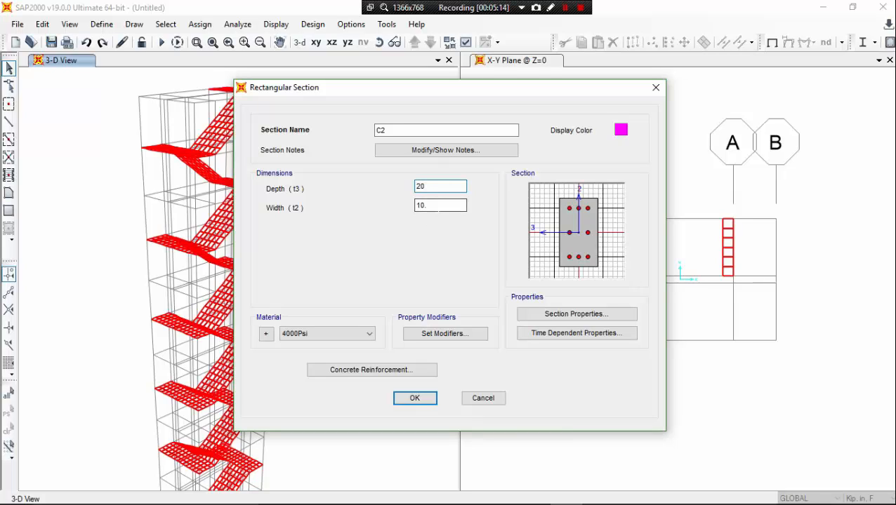
{"action": "double_click", "coordinate": [437, 205]}
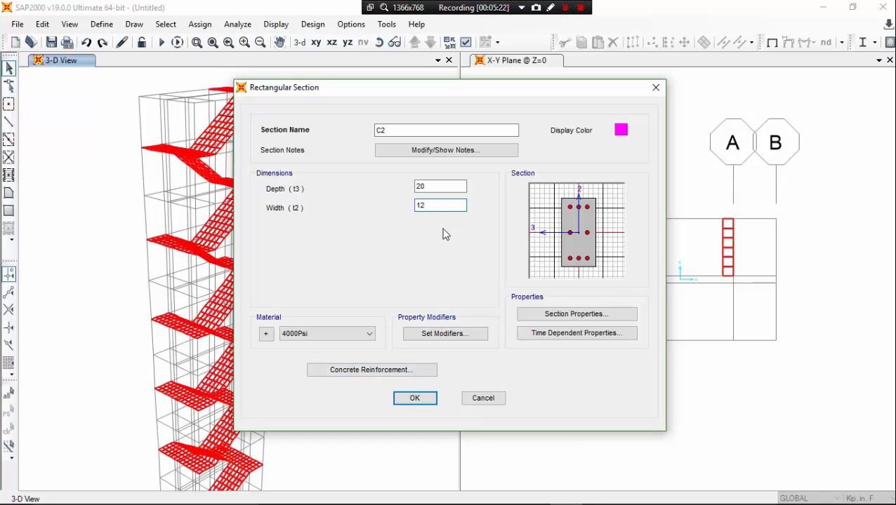
Step: Accept C2's column reinforcement with A615Gr60 bars and Reinforcement to be Designed, and save the section
{"action": "left_click", "coordinate": [420, 370]}
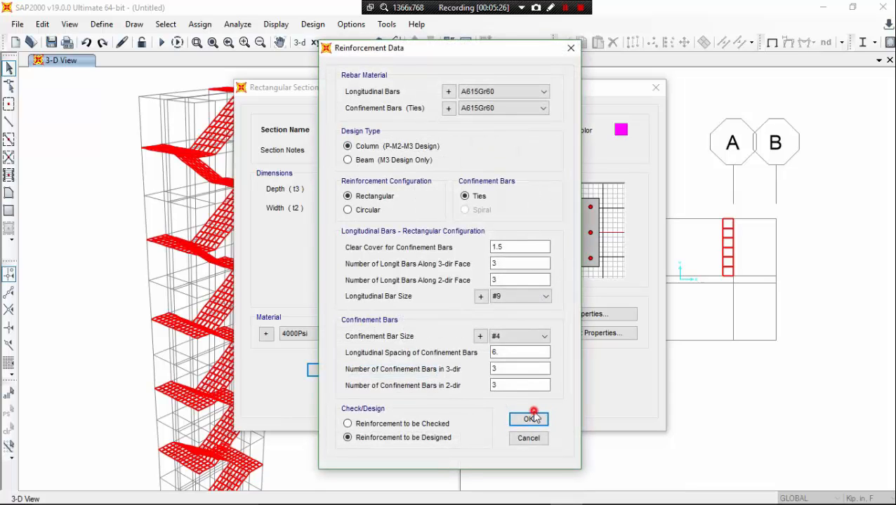
{"action": "left_click", "coordinate": [534, 418]}
{"action": "left_click", "coordinate": [414, 398]}
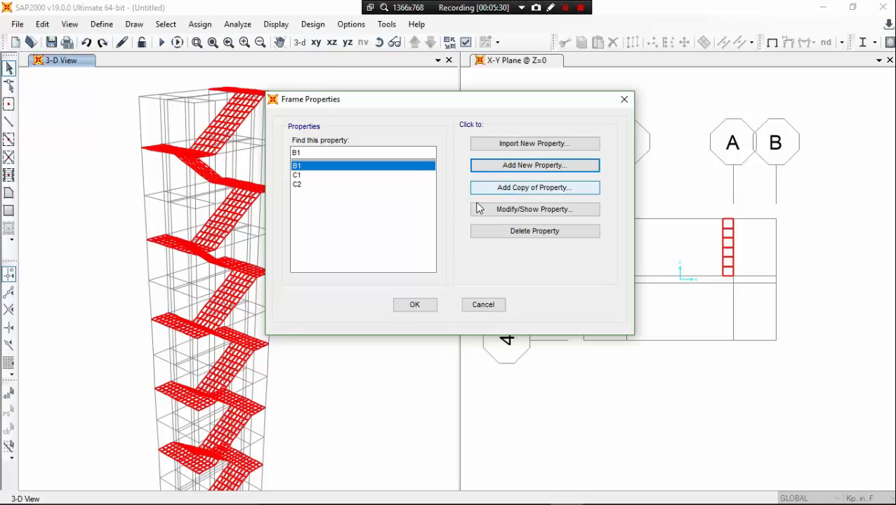
Step: Review the dimensions and settings of frame sections B1, C1 and C2 without changing them, and accept the frame properties
{"action": "left_click", "coordinate": [566, 8]}
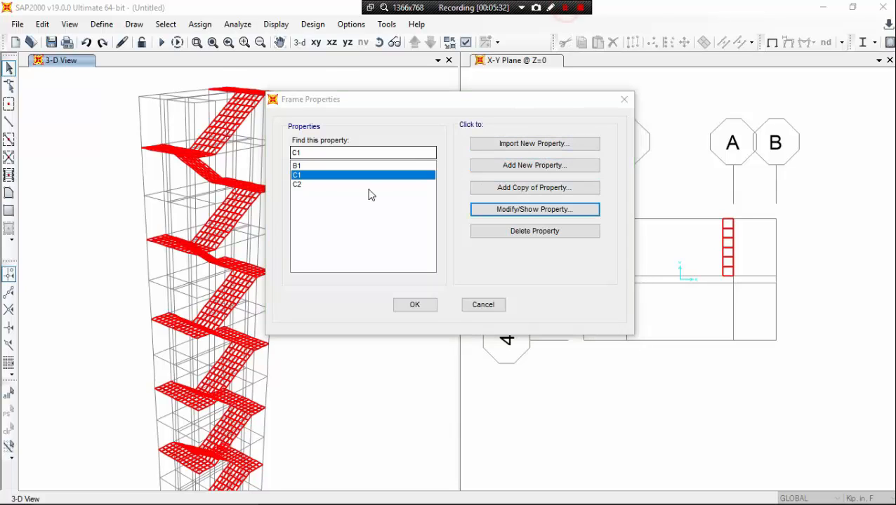
{"action": "left_click", "coordinate": [318, 166]}
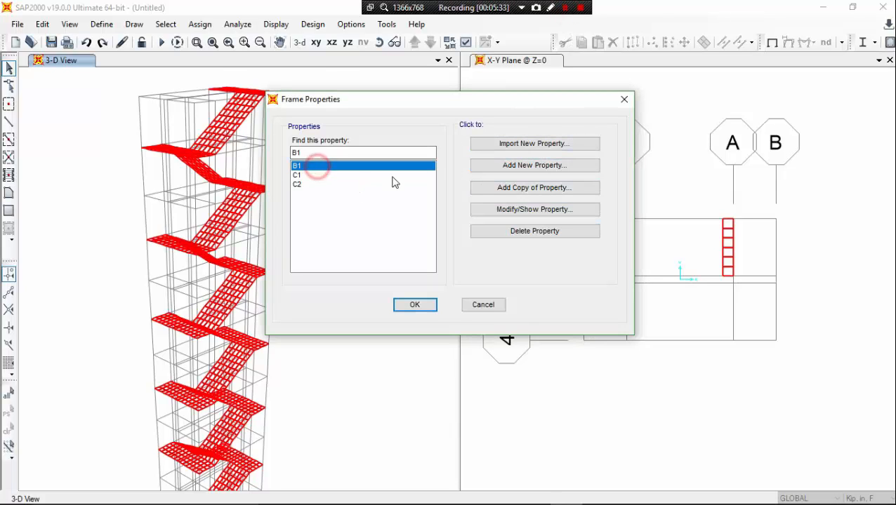
{"action": "left_click", "coordinate": [503, 209]}
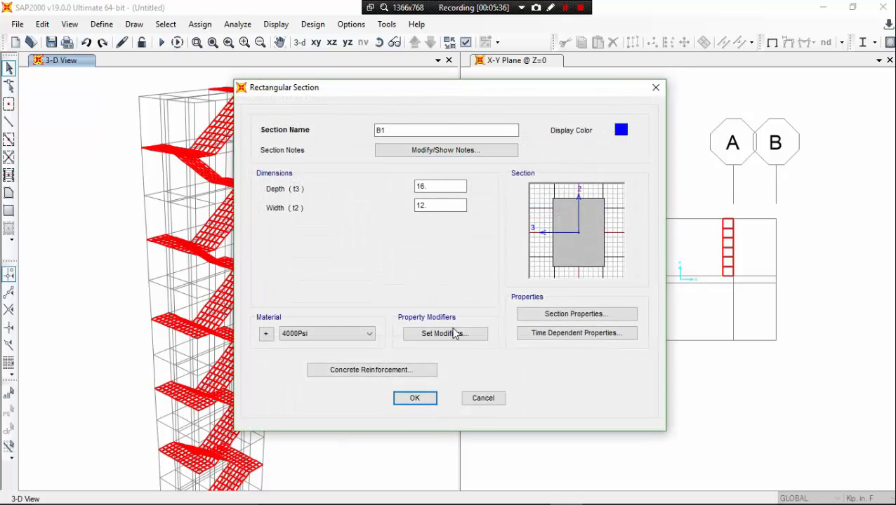
{"action": "left_click", "coordinate": [483, 398]}
{"action": "left_click", "coordinate": [344, 175]}
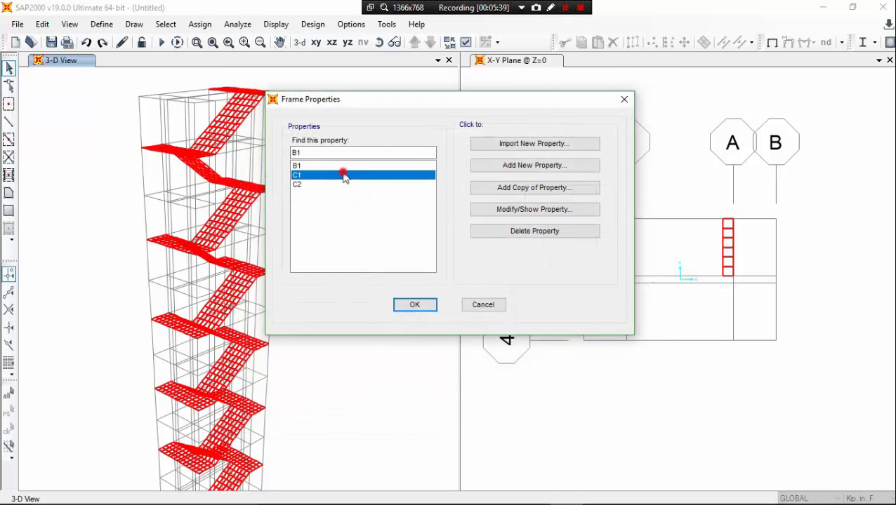
{"action": "left_click", "coordinate": [536, 210]}
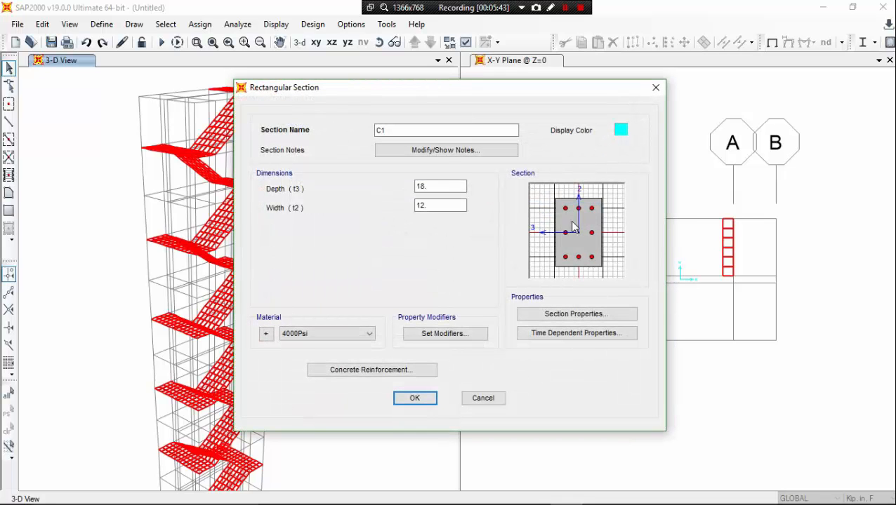
{"action": "left_click", "coordinate": [477, 402]}
{"action": "left_click", "coordinate": [344, 185]}
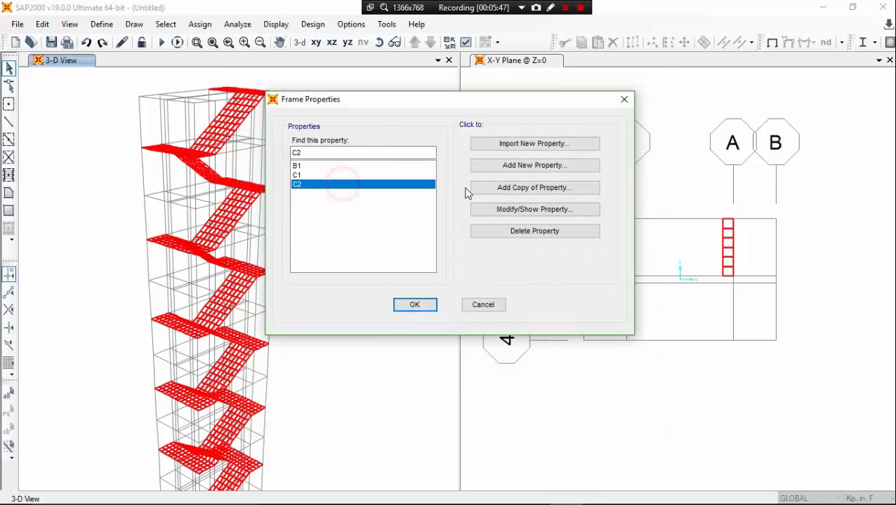
{"action": "left_click", "coordinate": [507, 209]}
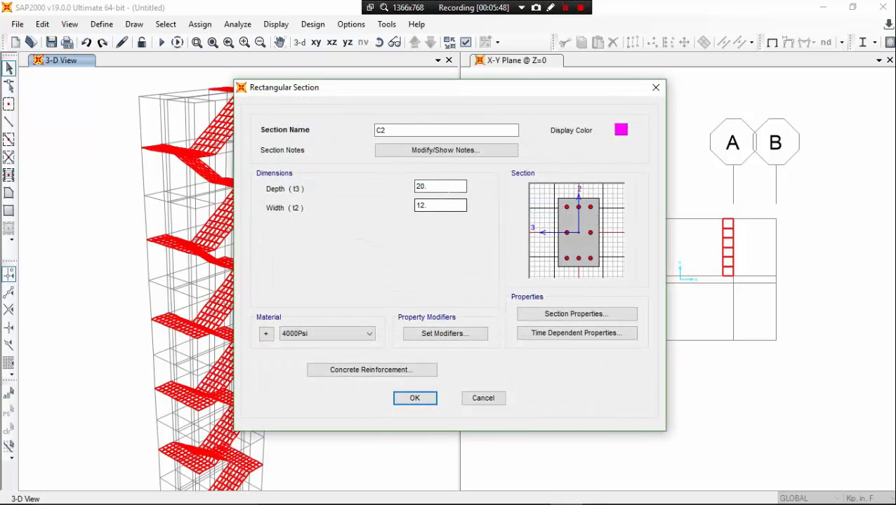
{"action": "left_click", "coordinate": [483, 400]}
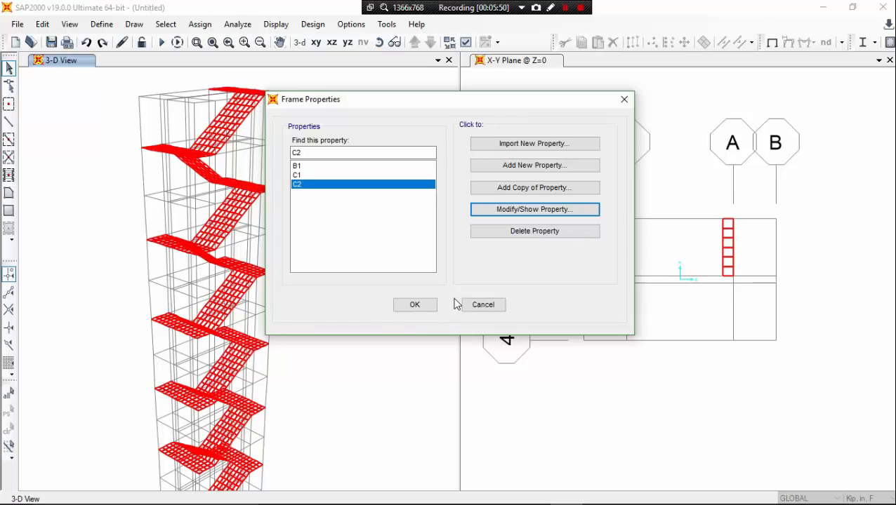
{"action": "left_click", "coordinate": [428, 304]}
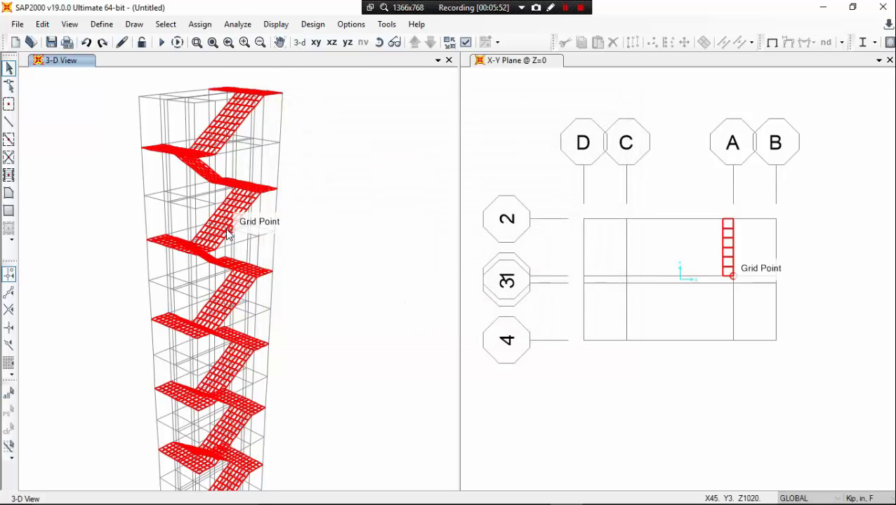
Step: Draw joints with a Z offset of -120 in below the base grid corners D-2, D-4 and B-2
{"action": "scroll", "coordinate": [233, 233], "scroll_direction": "down", "scroll_amount": 3}
{"action": "scroll", "coordinate": [234, 239], "scroll_direction": "down", "scroll_amount": 3}
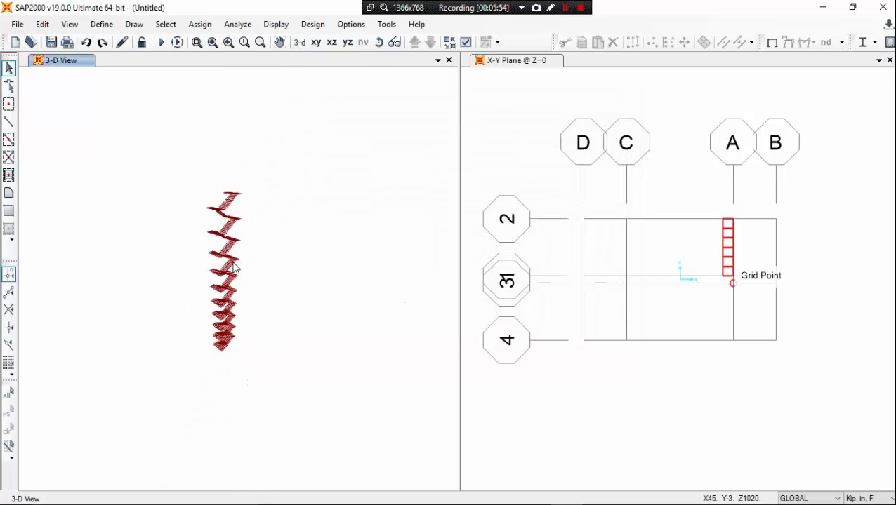
{"action": "middle_click_drag", "start_coordinate": [233, 351], "coordinate": [264, 269]}
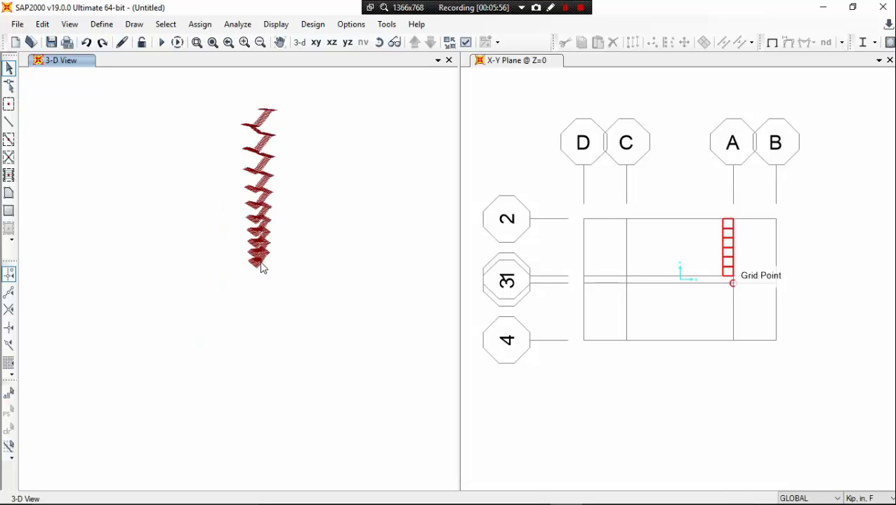
{"action": "scroll", "coordinate": [269, 269], "scroll_direction": "up", "scroll_amount": 5}
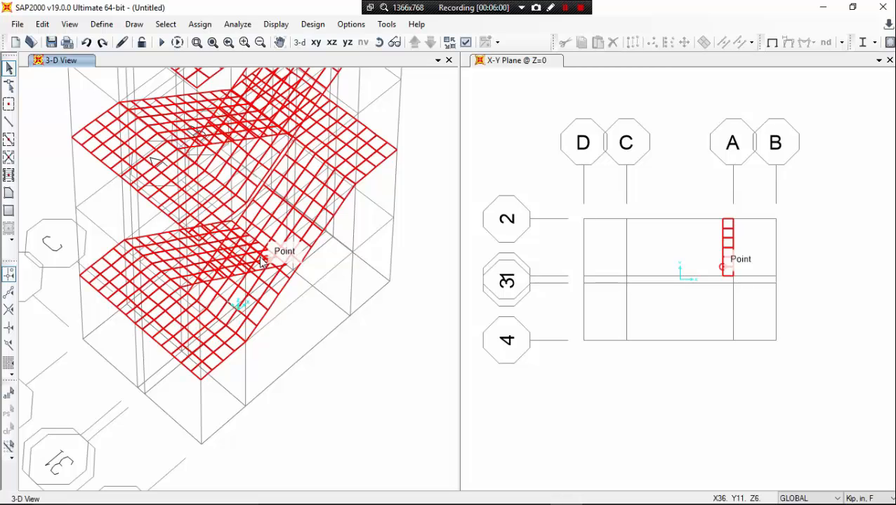
{"action": "left_click", "coordinate": [380, 42]}
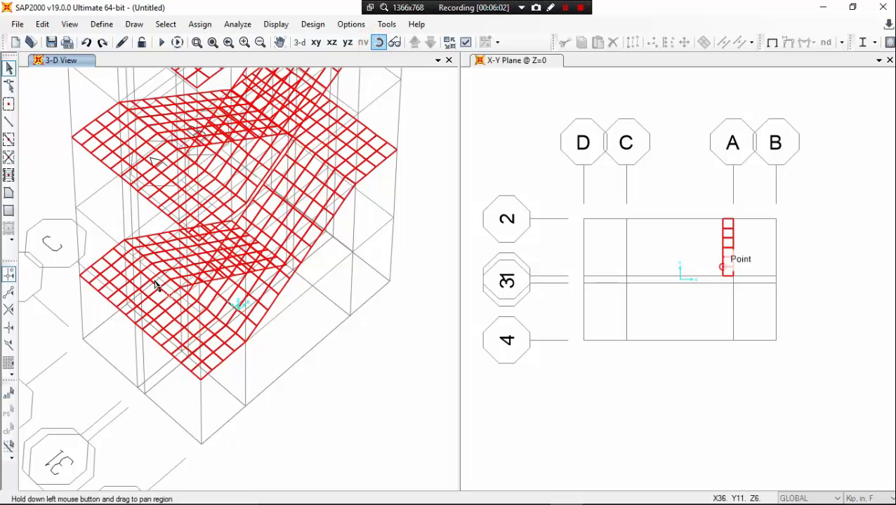
{"action": "left_click_drag", "start_coordinate": [281, 271], "coordinate": [325, 177]}
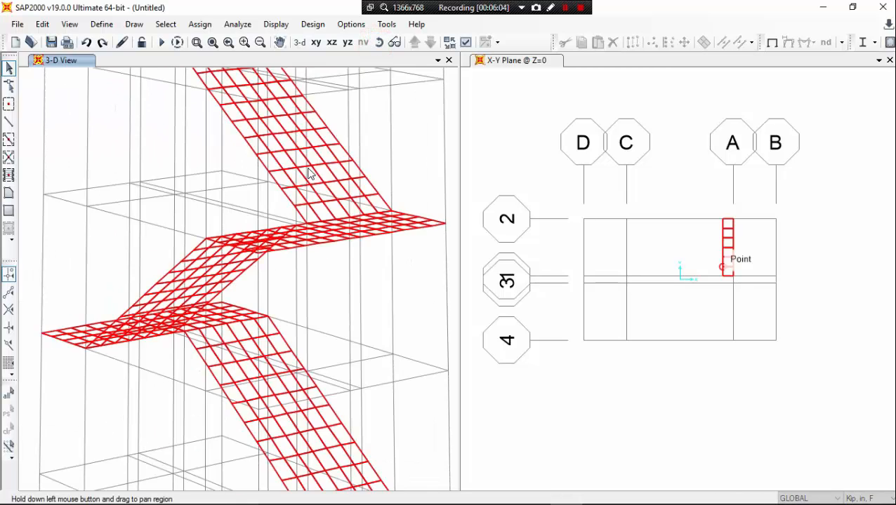
{"action": "scroll", "coordinate": [308, 170], "scroll_direction": "down", "scroll_amount": 3}
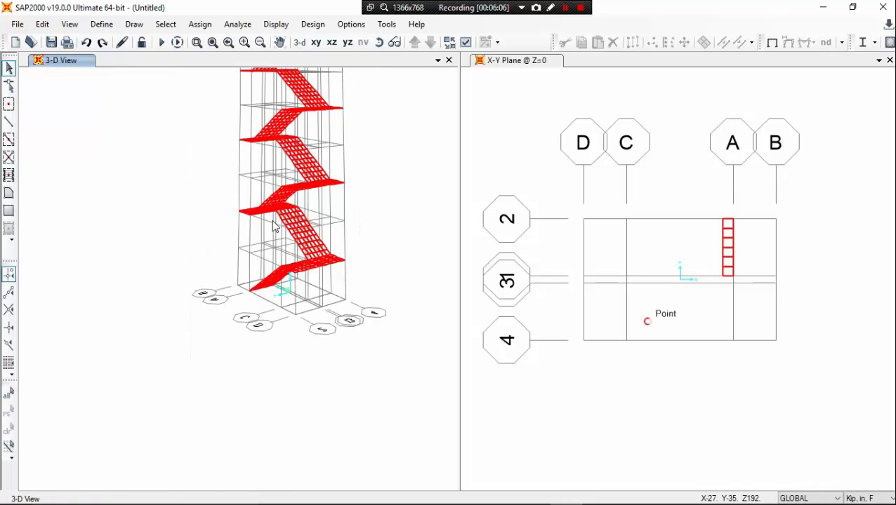
{"action": "left_click", "coordinate": [9, 104]}
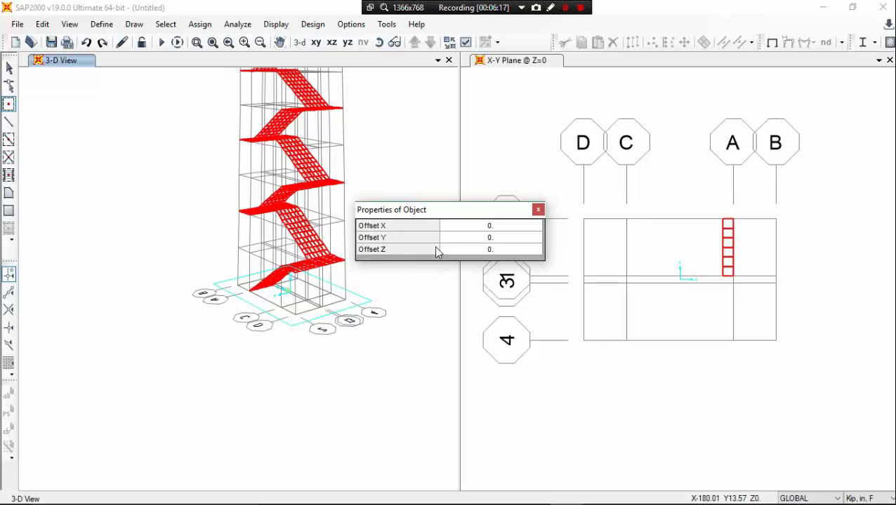
{"action": "left_click", "coordinate": [495, 251]}
{"action": "type", "text": "-10"}
{"action": "left_click", "coordinate": [506, 236]}
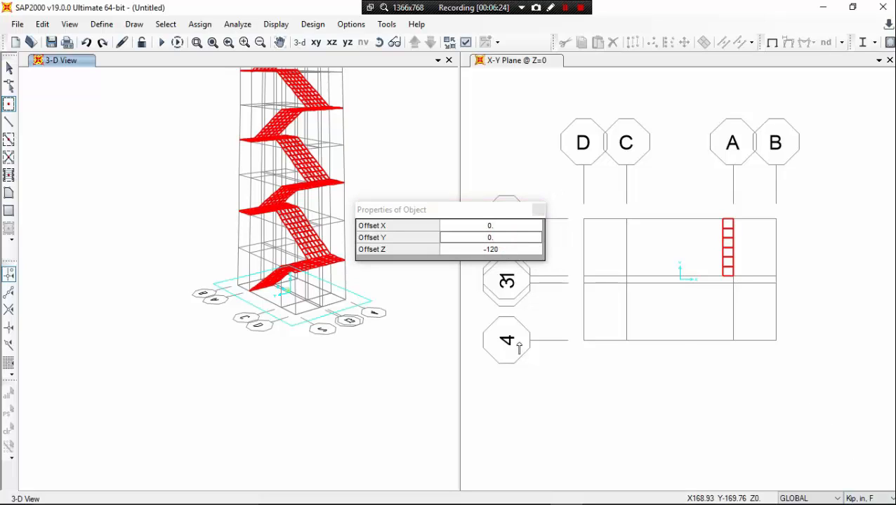
{"action": "left_click", "coordinate": [294, 317]}
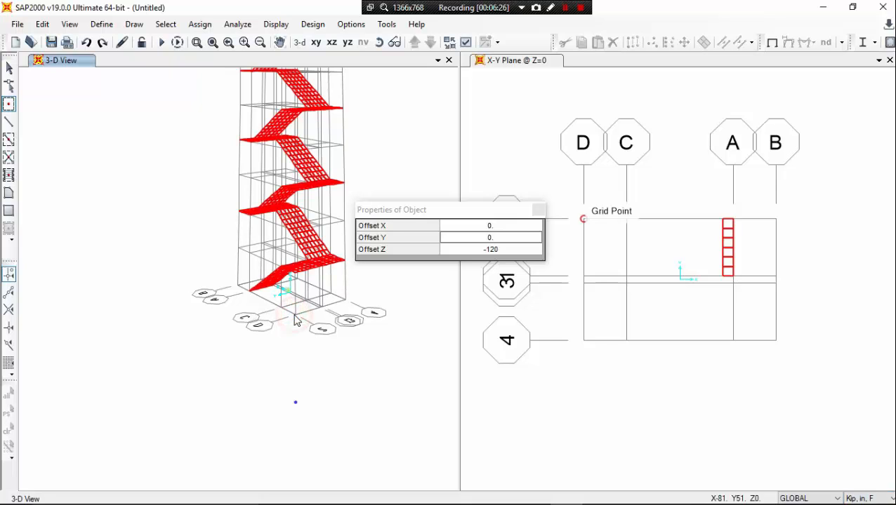
{"action": "left_click", "coordinate": [346, 298]}
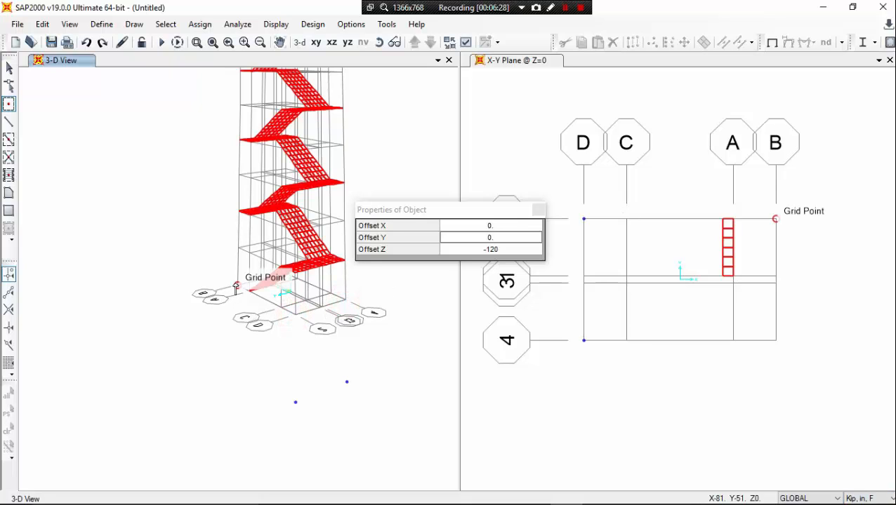
{"action": "left_click", "coordinate": [236, 281]}
Step: Draw the fourth joint with the -120 in Z offset below base grid corner B-4 and close the joint properties
{"action": "left_click", "coordinate": [379, 44]}
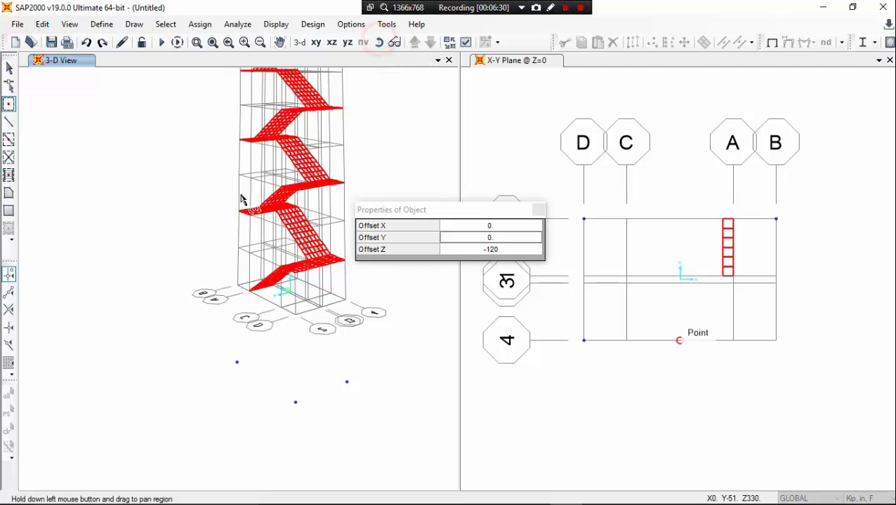
{"action": "left_click_drag", "start_coordinate": [242, 200], "coordinate": [413, 215]}
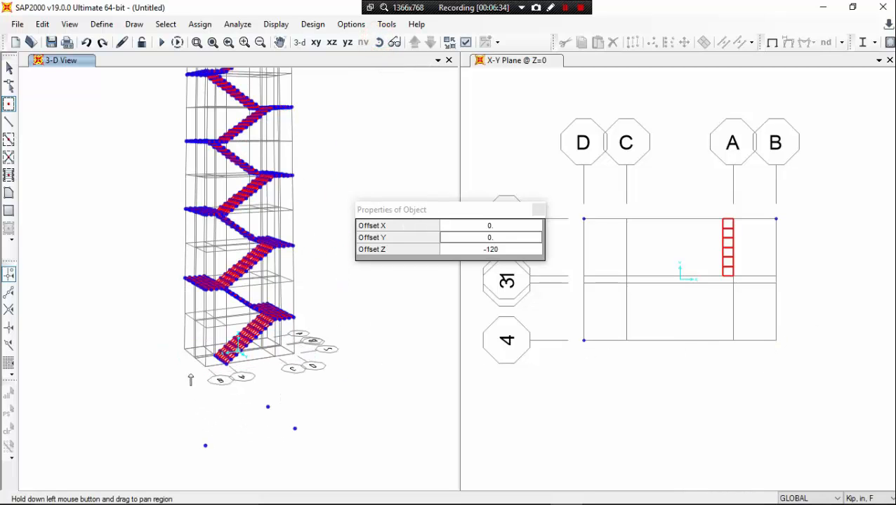
{"action": "left_click", "coordinate": [184, 351]}
{"action": "left_click_drag", "start_coordinate": [185, 399], "coordinate": [191, 379]}
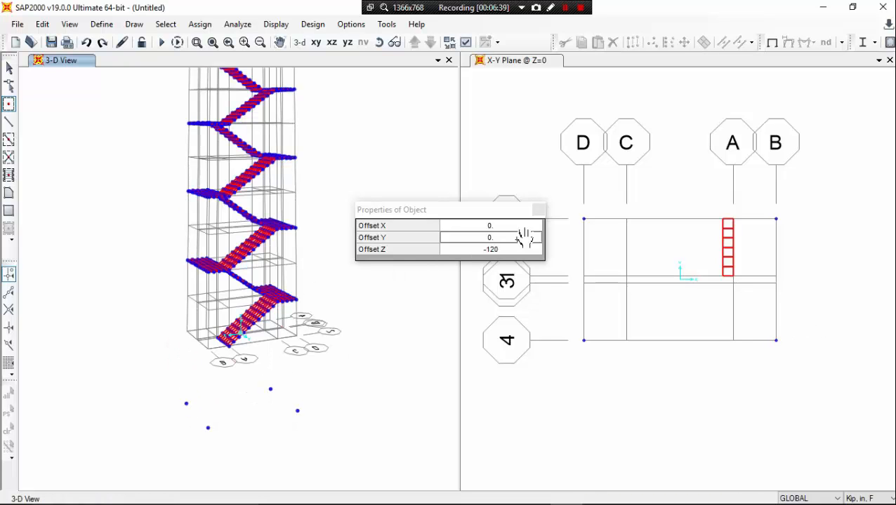
{"action": "left_click", "coordinate": [538, 210]}
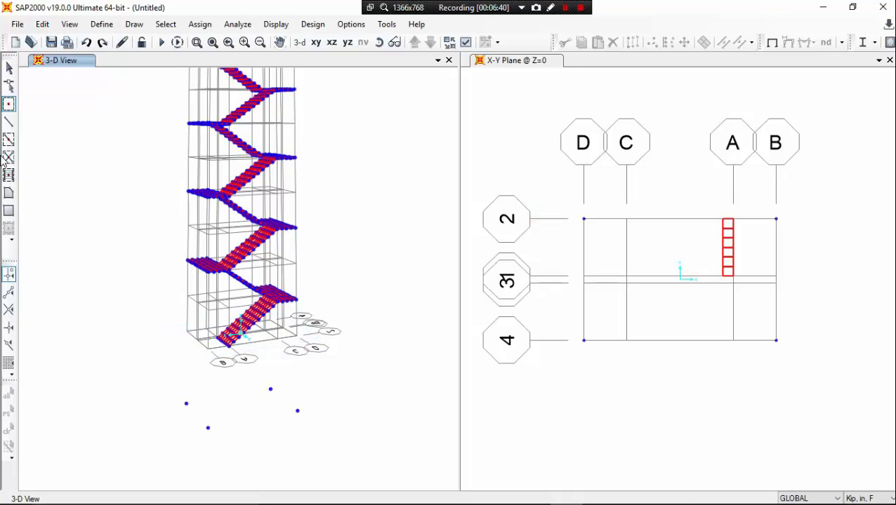
Step: Draw a straight frame with section C1 from base grid point D-2 down to the joint below it
{"action": "left_click", "coordinate": [8, 123]}
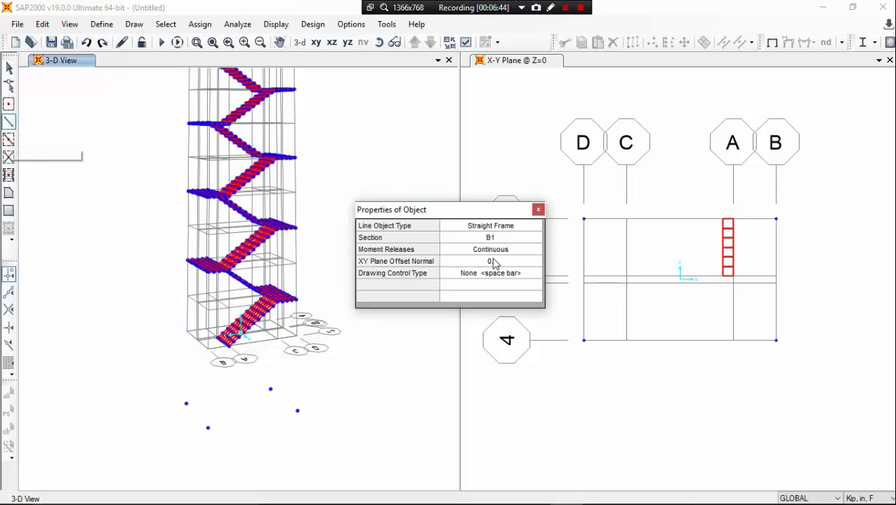
{"action": "left_click", "coordinate": [514, 238]}
{"action": "left_click", "coordinate": [513, 238]}
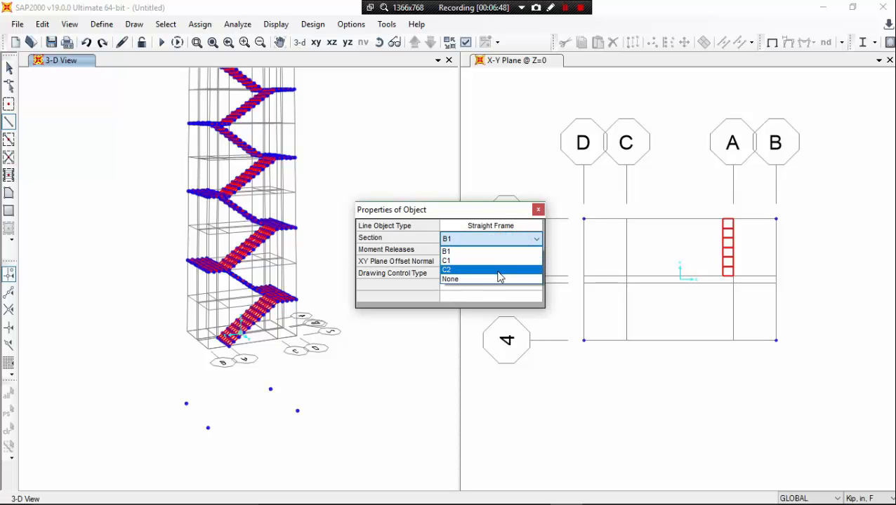
{"action": "left_click", "coordinate": [491, 261]}
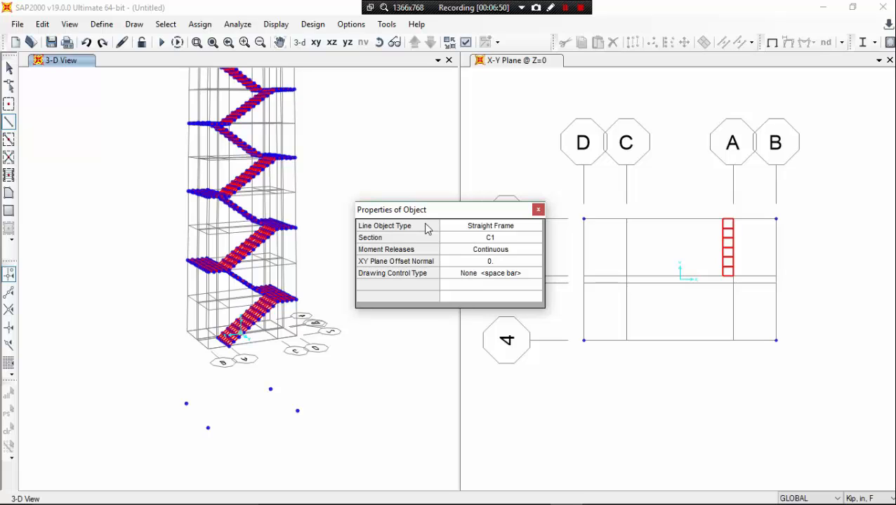
{"action": "left_click_drag", "start_coordinate": [479, 210], "coordinate": [570, 203]}
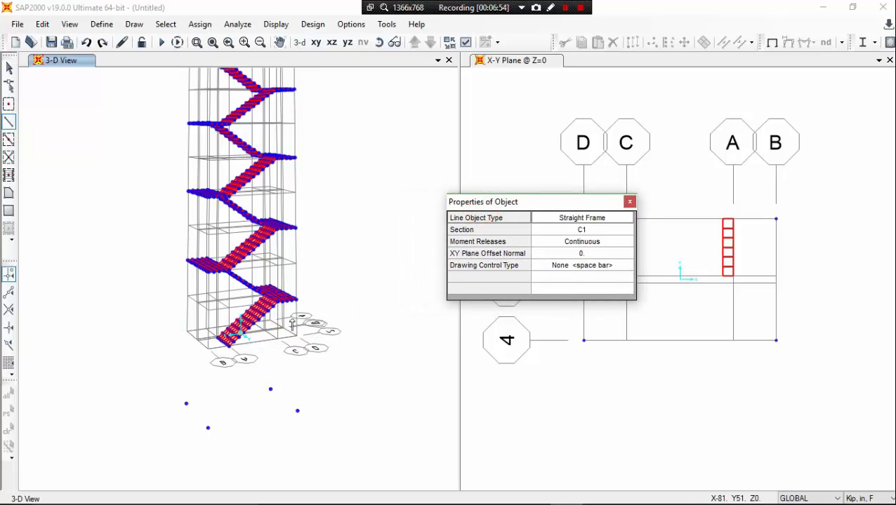
{"action": "left_click", "coordinate": [296, 336]}
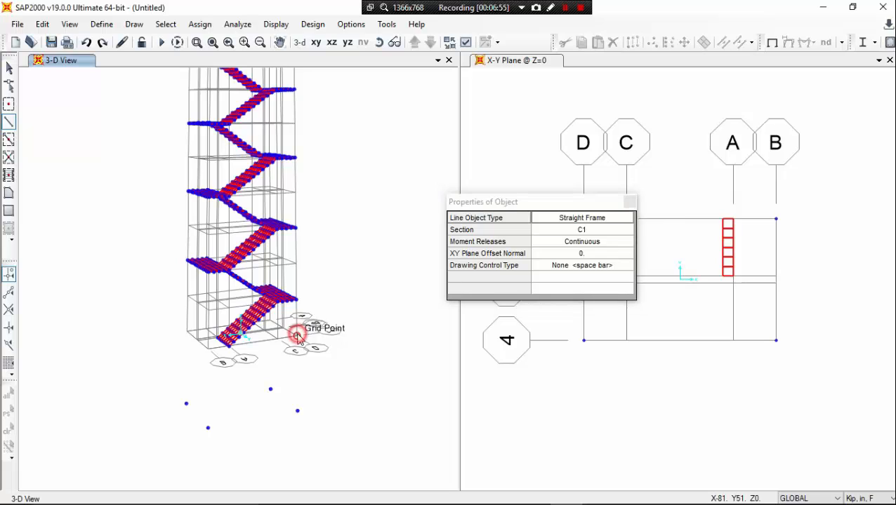
{"action": "left_click", "coordinate": [298, 410]}
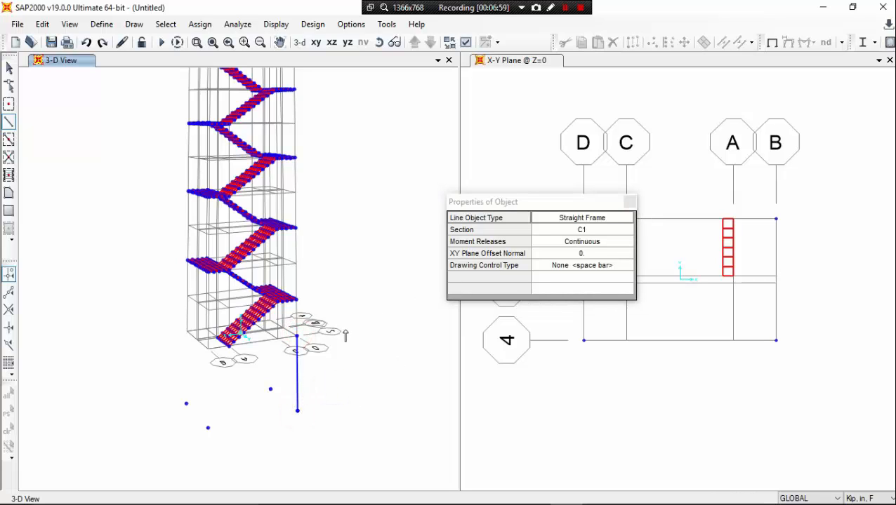
Step: Try to draw a C1 column at grid D-4 between the lowest landing's corner and the offset joint, and undo it
{"action": "left_click", "coordinate": [379, 42]}
{"action": "left_click_drag", "start_coordinate": [310, 230], "coordinate": [101, 257]}
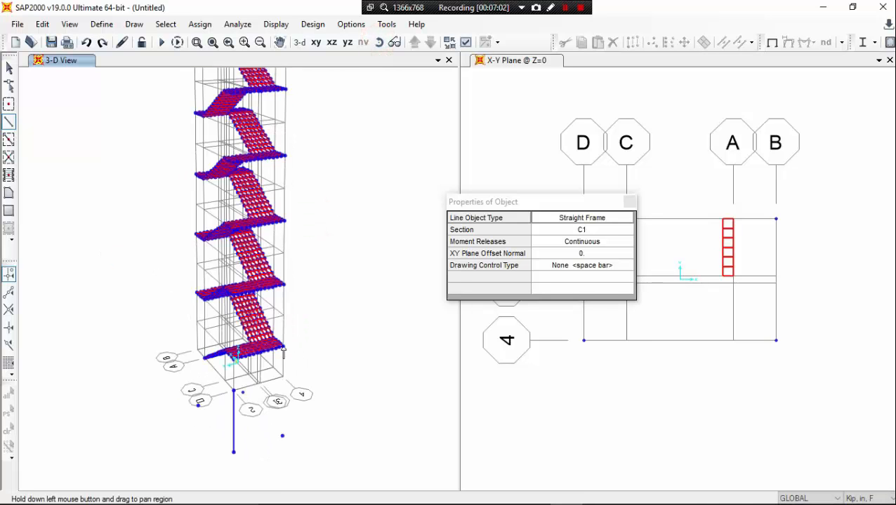
{"action": "left_click", "coordinate": [282, 436]}
{"action": "right_click", "coordinate": [340, 373]}
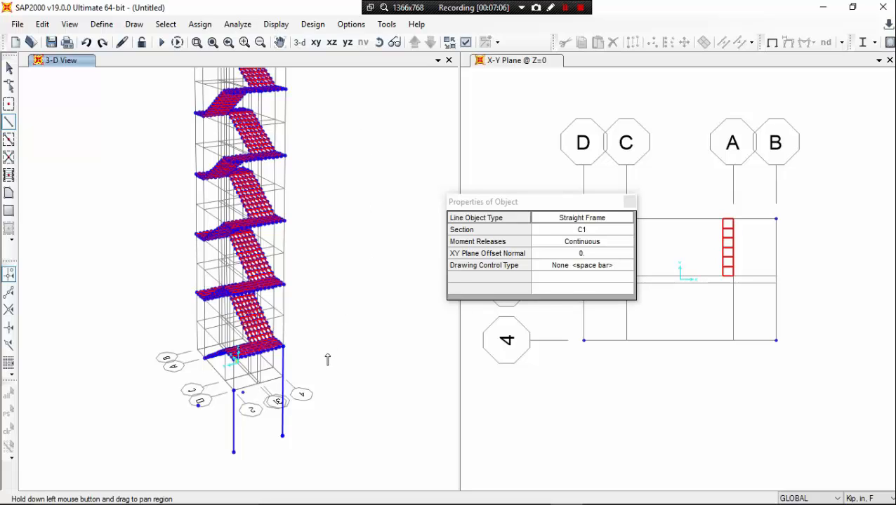
{"action": "key", "text": "ctrl+z"}
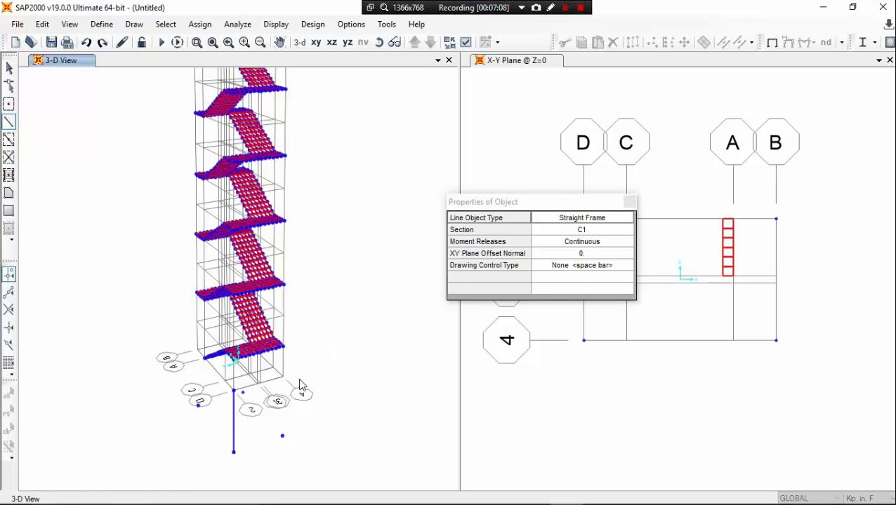
Step: Draw a C1 column at grid D-4 from the base grid point down to the joint 120 in below
{"action": "left_click", "coordinate": [282, 377]}
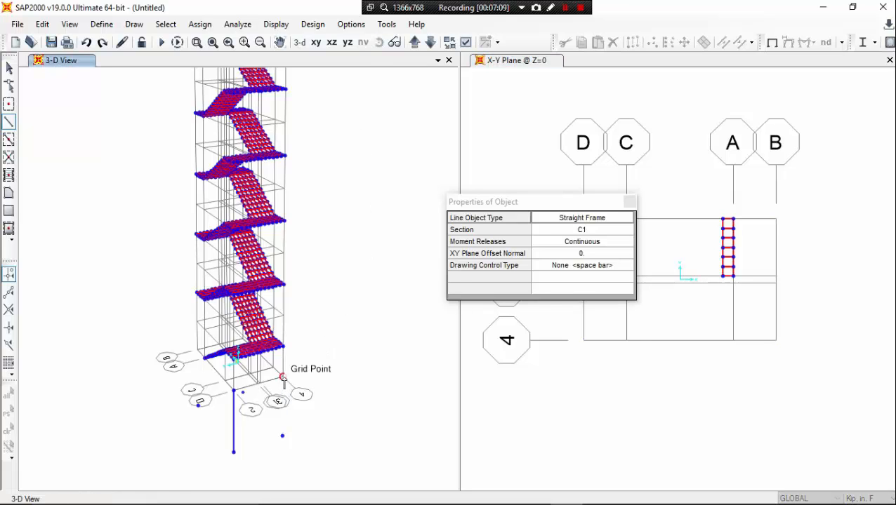
{"action": "left_click", "coordinate": [282, 436]}
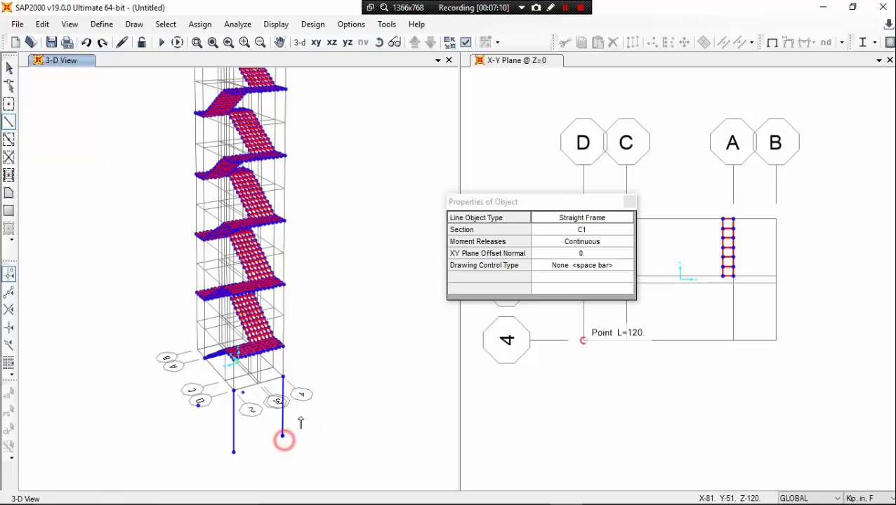
{"action": "left_click", "coordinate": [380, 41]}
{"action": "left_click_drag", "start_coordinate": [269, 291], "coordinate": [281, 214]}
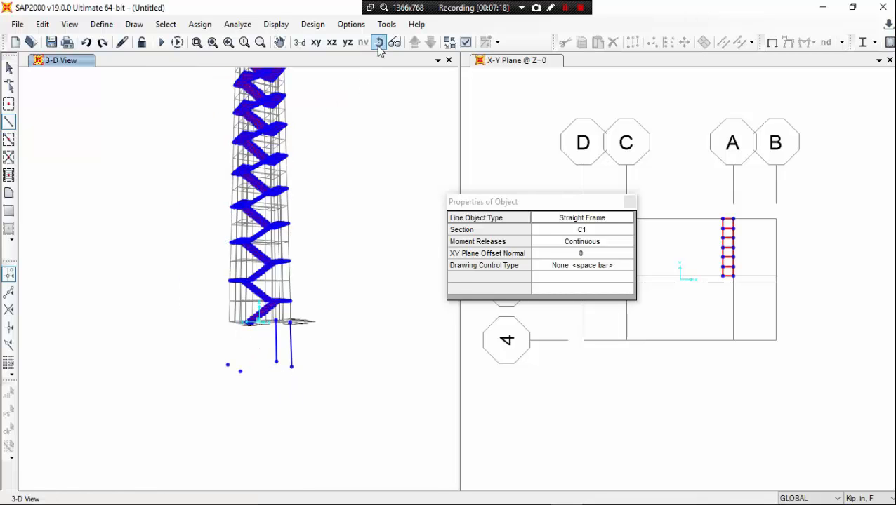
Step: Draw C2 columns at grid corners B-2 and B-4 from the base grid points down to the joints 120 in below
{"action": "left_click_drag", "start_coordinate": [290, 176], "coordinate": [334, 260]}
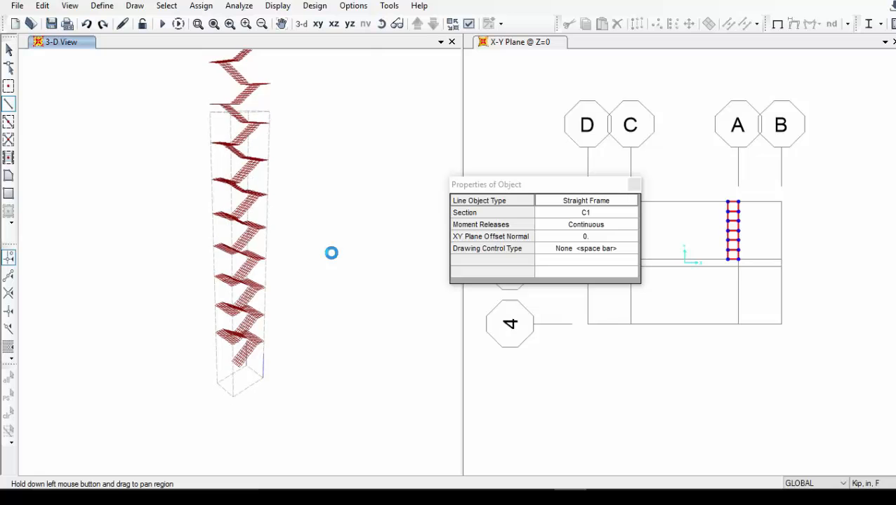
{"action": "scroll", "coordinate": [224, 395], "scroll_direction": "up", "scroll_amount": 4}
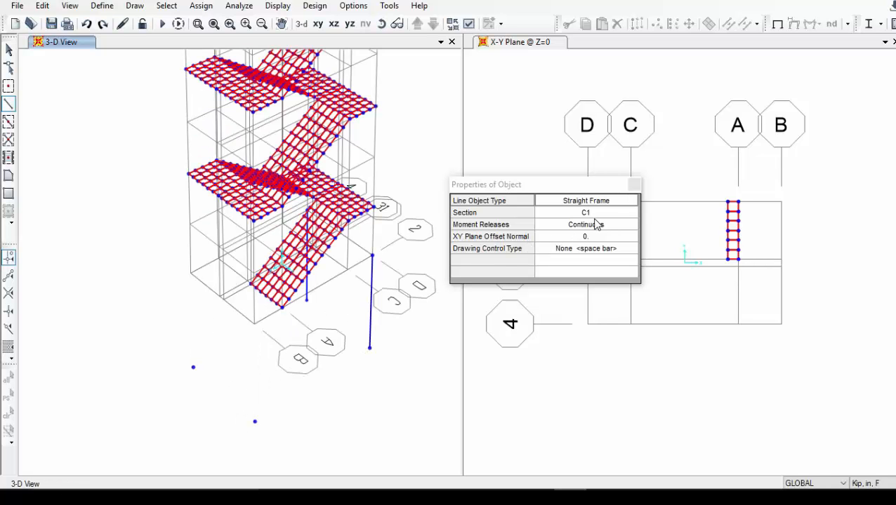
{"action": "left_click", "coordinate": [598, 214]}
{"action": "left_click", "coordinate": [598, 213]}
{"action": "left_click", "coordinate": [589, 247]}
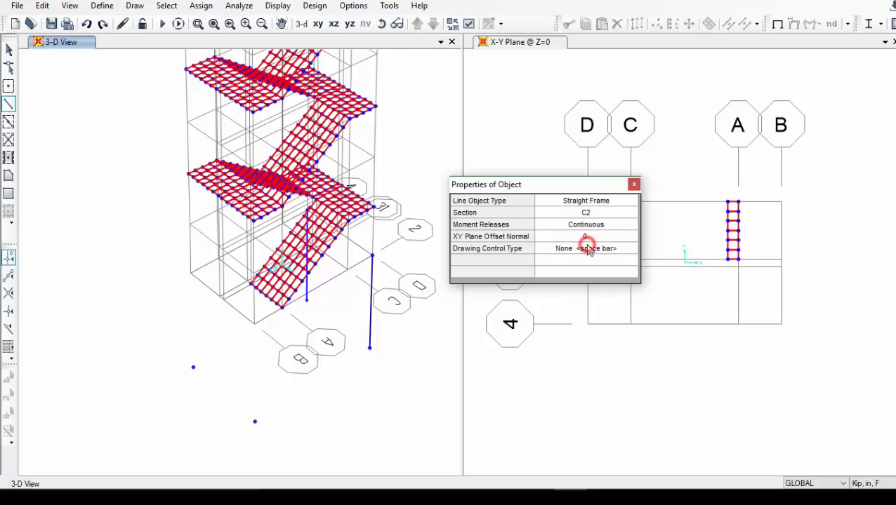
{"action": "left_click", "coordinate": [254, 323]}
{"action": "left_click", "coordinate": [255, 422]}
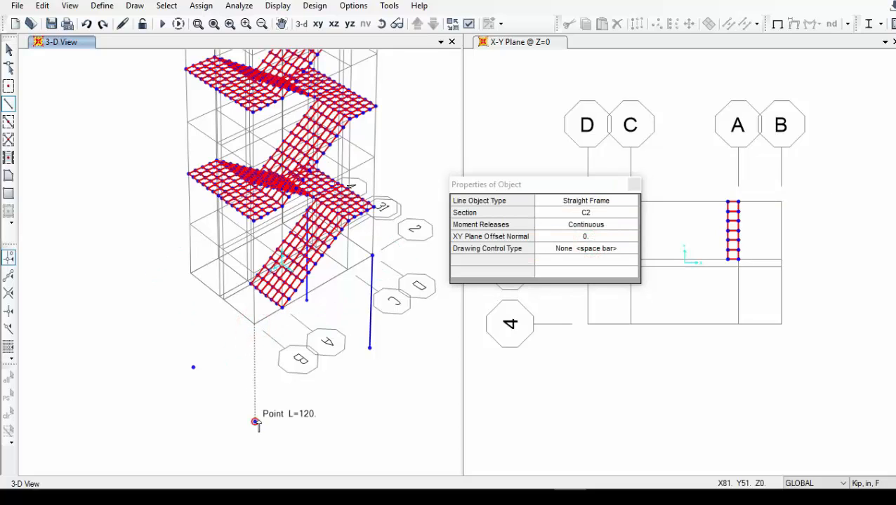
{"action": "right_click", "coordinate": [223, 408]}
{"action": "left_click", "coordinate": [194, 272]}
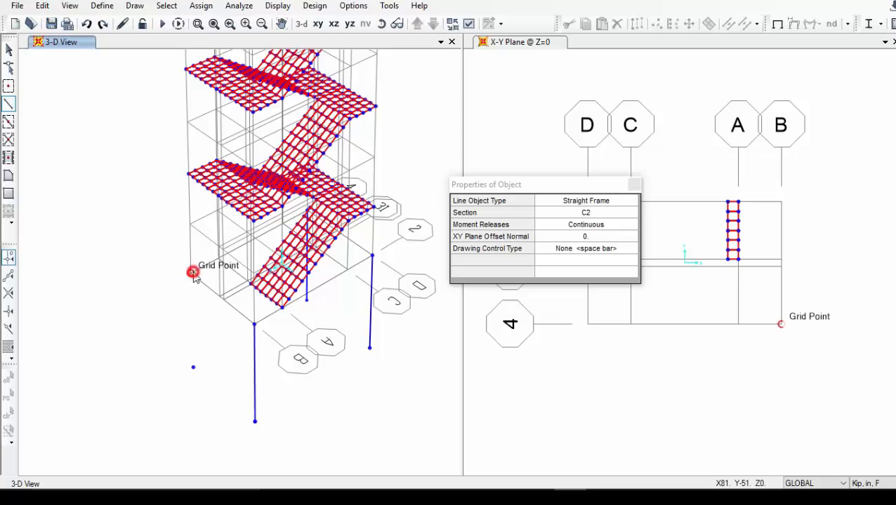
{"action": "left_click", "coordinate": [193, 368]}
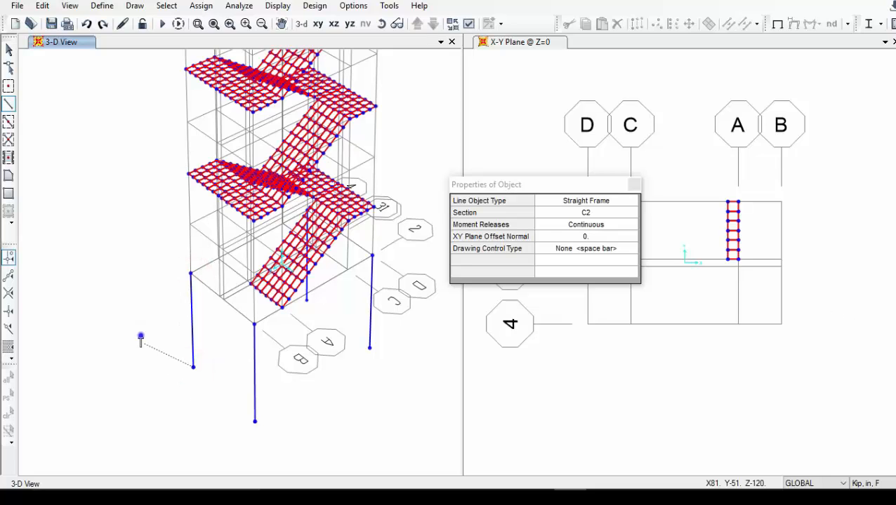
Step: Draw base-level B1 beams along grid 2 from B-2 to D-2 and along grid B from B-2 to B-4
{"action": "middle_click_drag", "start_coordinate": [139, 343], "coordinate": [140, 320]}
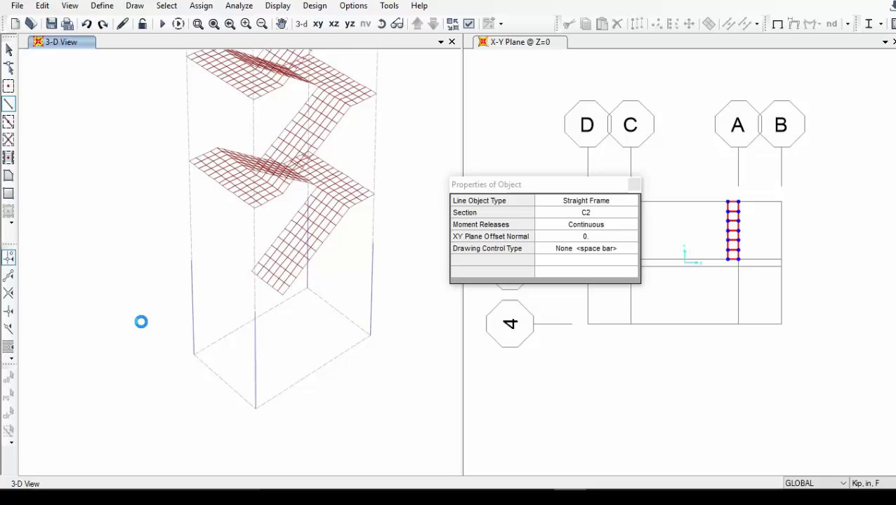
{"action": "left_click", "coordinate": [601, 213]}
{"action": "left_click", "coordinate": [601, 214]}
{"action": "left_click", "coordinate": [594, 225]}
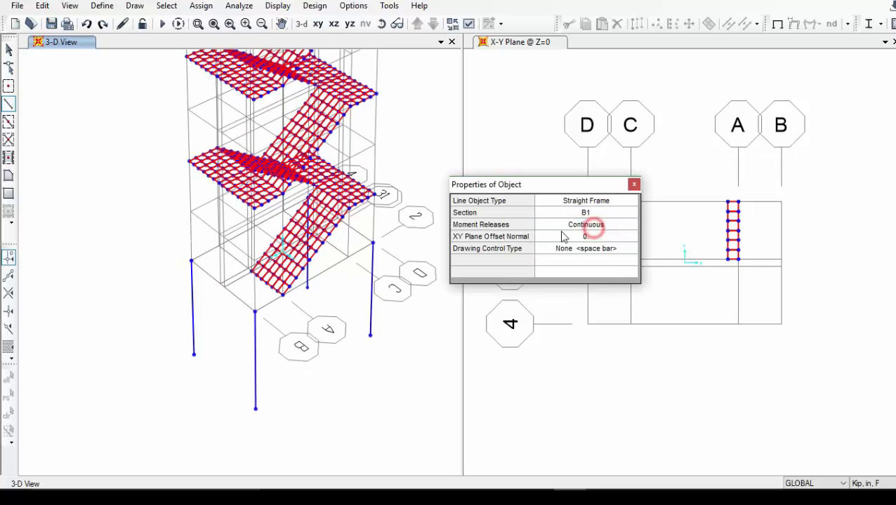
{"action": "left_click", "coordinate": [254, 312]}
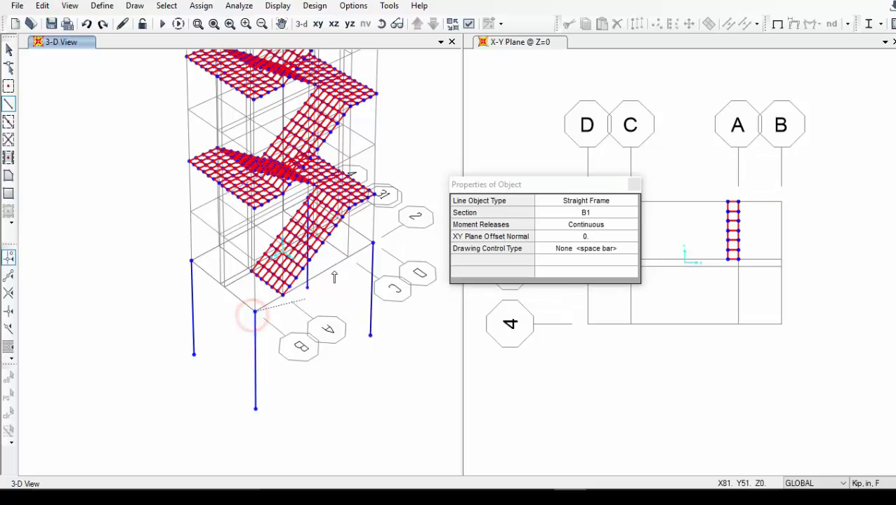
{"action": "left_click", "coordinate": [373, 243]}
{"action": "right_click", "coordinate": [418, 243]}
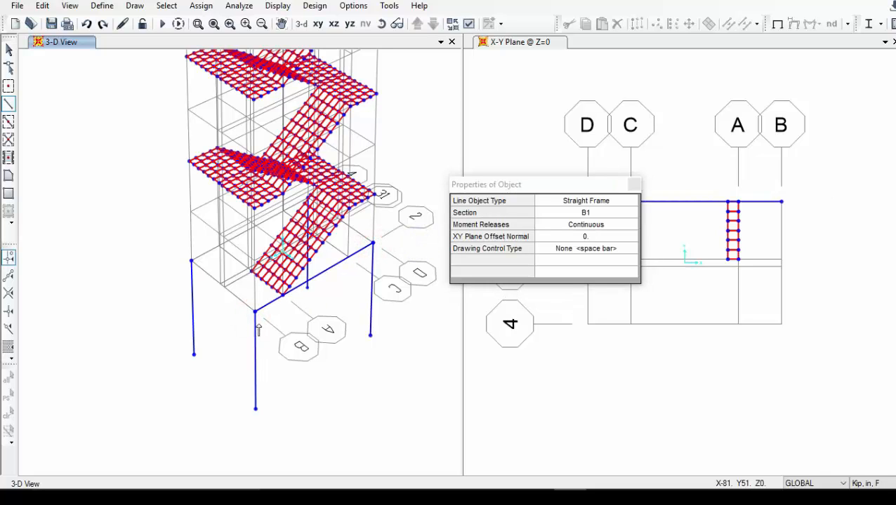
{"action": "left_click", "coordinate": [254, 312]}
{"action": "left_click", "coordinate": [191, 261]}
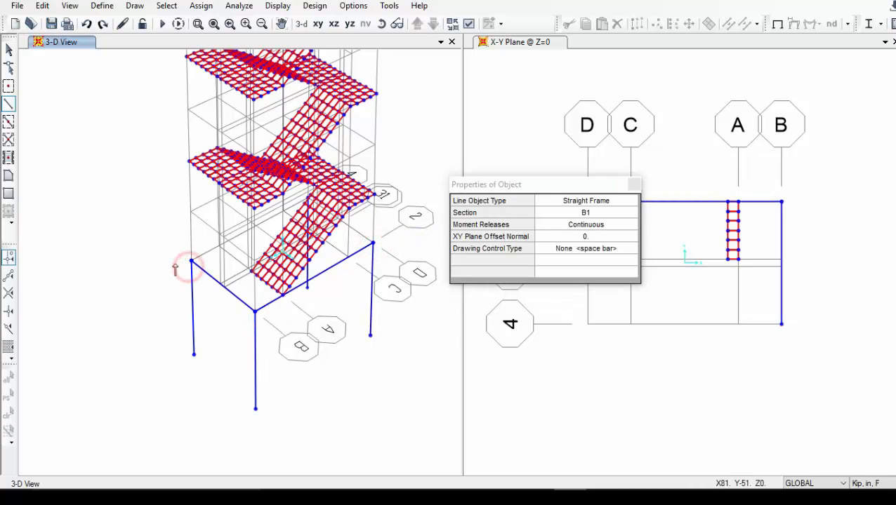
{"action": "right_click", "coordinate": [144, 250]}
Step: Draw base-level B1 beams along grid 4 from B-4 to D-4 and along grid D between D-4 and D-2
{"action": "left_click", "coordinate": [381, 23]}
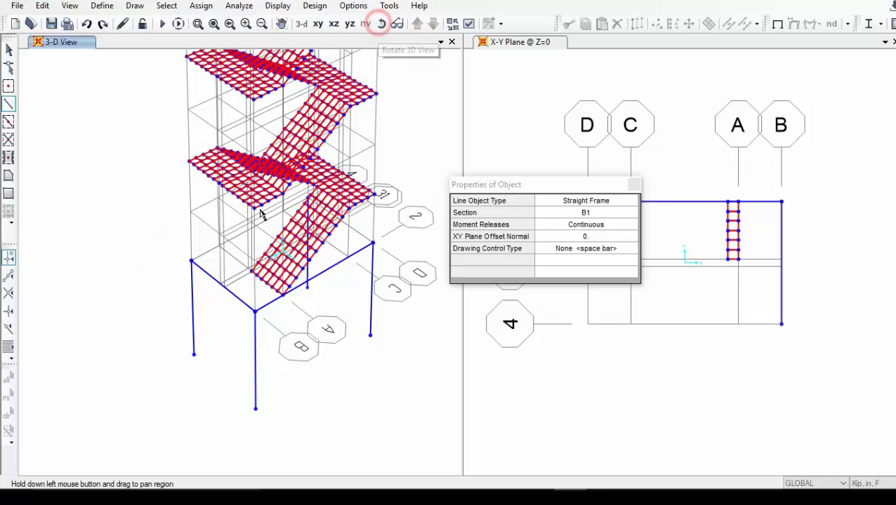
{"action": "left_click_drag", "start_coordinate": [260, 214], "coordinate": [364, 236]}
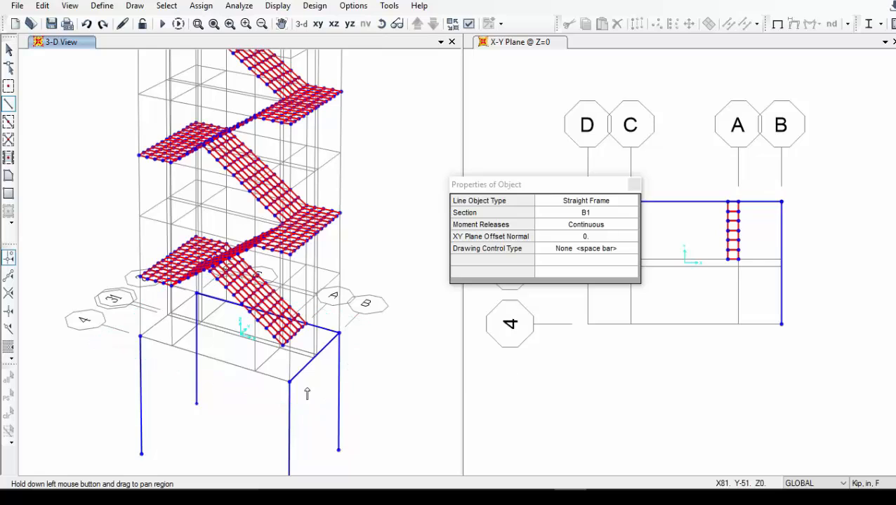
{"action": "left_click", "coordinate": [289, 383]}
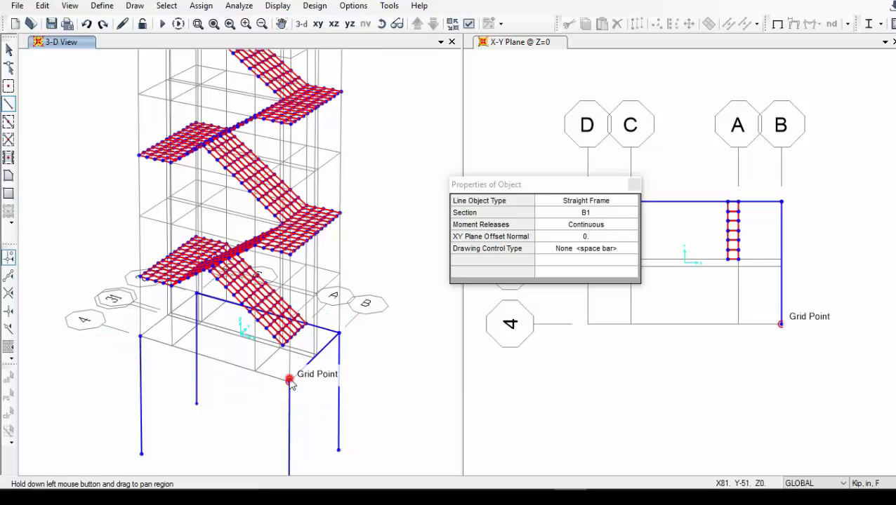
{"action": "left_click", "coordinate": [141, 339]}
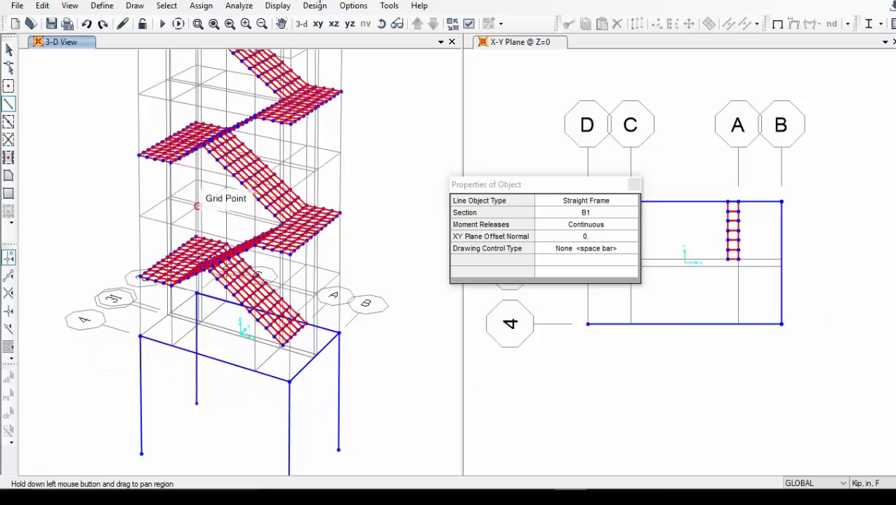
{"action": "left_click", "coordinate": [384, 24]}
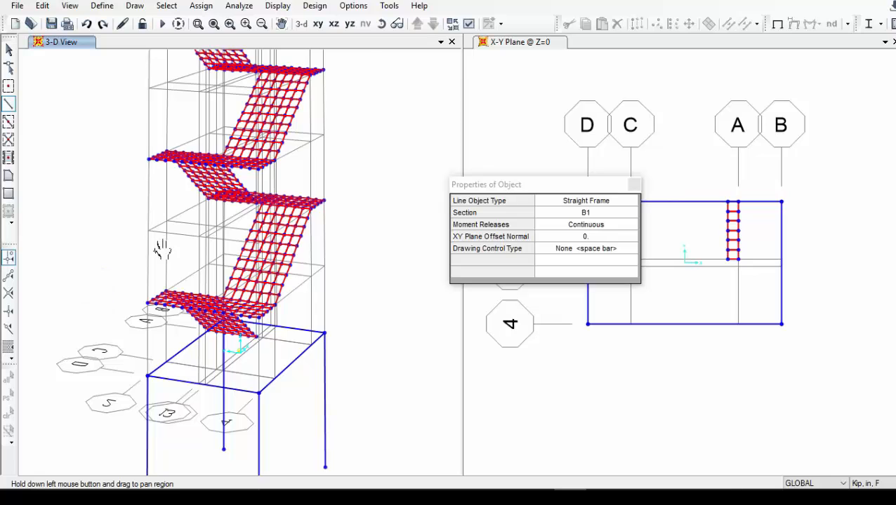
{"action": "left_click_drag", "start_coordinate": [158, 245], "coordinate": [209, 207]}
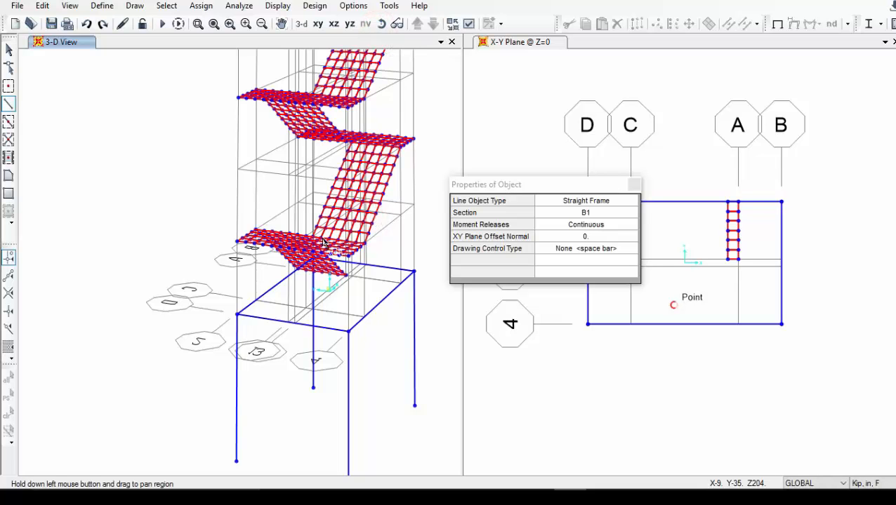
{"action": "mouse_move", "coordinate": [327, 241]}
{"action": "left_mouse_down"}
{"action": "mouse_move", "coordinate": [224, 260]}
{"action": "mouse_move", "coordinate": [92, 257]}
{"action": "mouse_move", "coordinate": [66, 268]}
{"action": "mouse_move", "coordinate": [88, 286]}
{"action": "mouse_move", "coordinate": [249, 261]}
{"action": "mouse_move", "coordinate": [412, 216]}
{"action": "mouse_move", "coordinate": [431, 217]}
{"action": "mouse_move", "coordinate": [384, 234]}
{"action": "mouse_move", "coordinate": [446, 222]}
{"action": "mouse_move", "coordinate": [508, 236]}
{"action": "mouse_move", "coordinate": [515, 262]}
{"action": "left_mouse_up"}
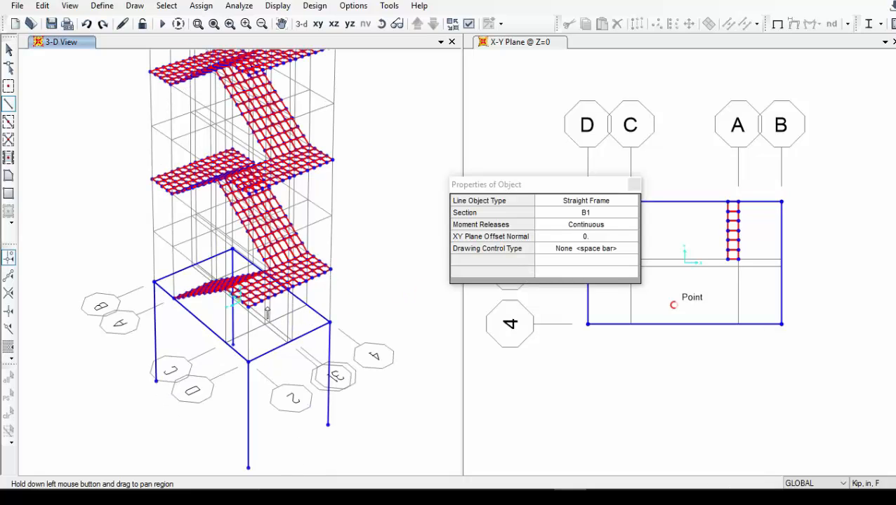
{"action": "left_click", "coordinate": [248, 307]}
{"action": "middle_click_drag", "start_coordinate": [381, 234], "coordinate": [312, 247]}
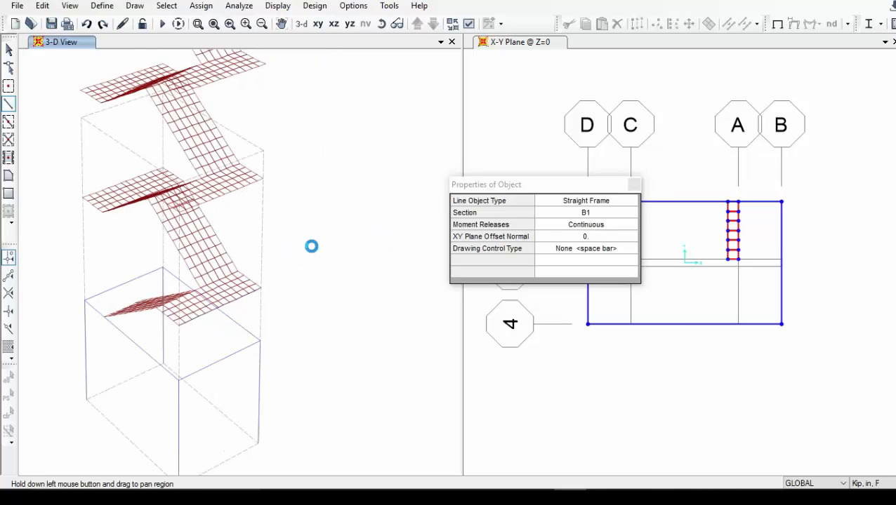
{"action": "scroll", "coordinate": [358, 245], "scroll_direction": "down", "scroll_amount": 3}
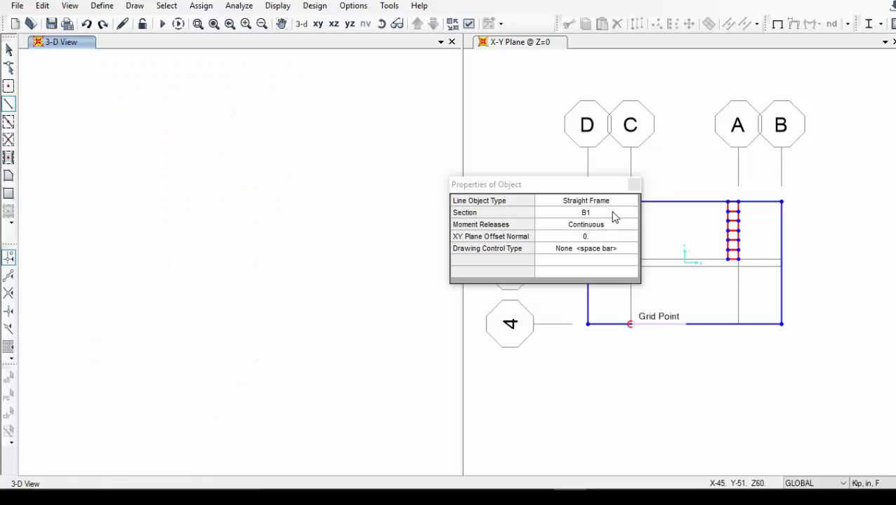
{"action": "key", "text": "Escape"}
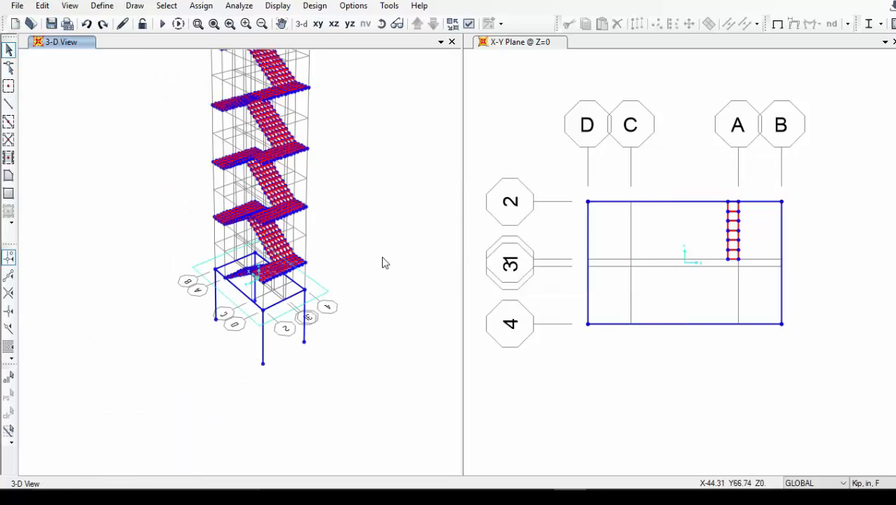
Step: Select the joint at grid point D-2 and the four perimeter beams in the Z=0 plan
{"action": "middle_click_drag", "start_coordinate": [359, 266], "coordinate": [354, 262]}
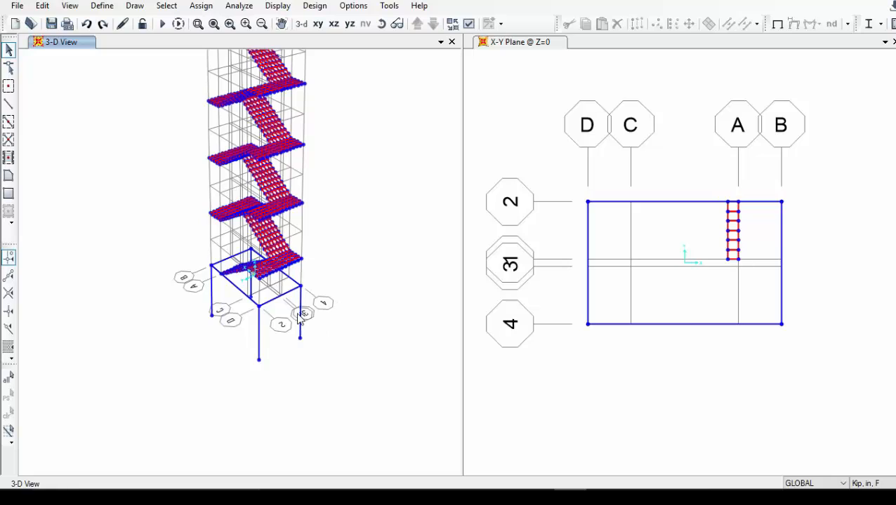
{"action": "left_click", "coordinate": [304, 315]}
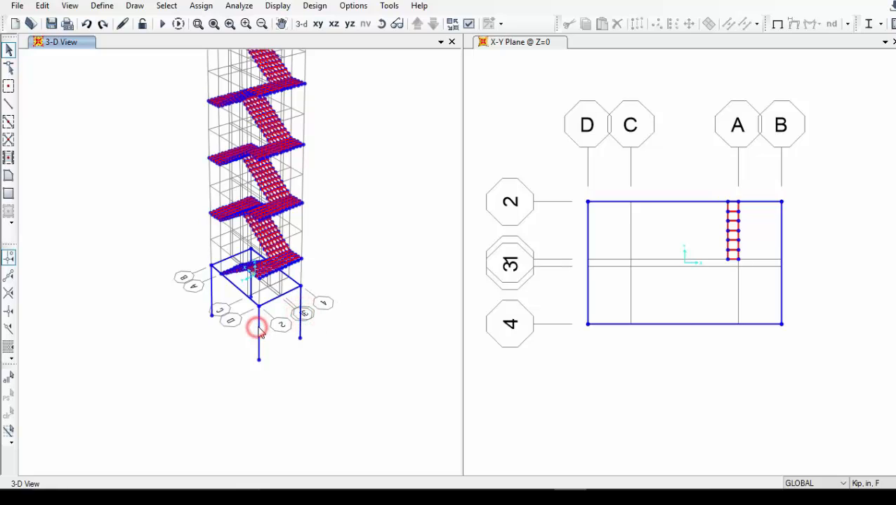
{"action": "left_click_drag", "start_coordinate": [561, 194], "coordinate": [614, 248]}
{"action": "left_click", "coordinate": [656, 325]}
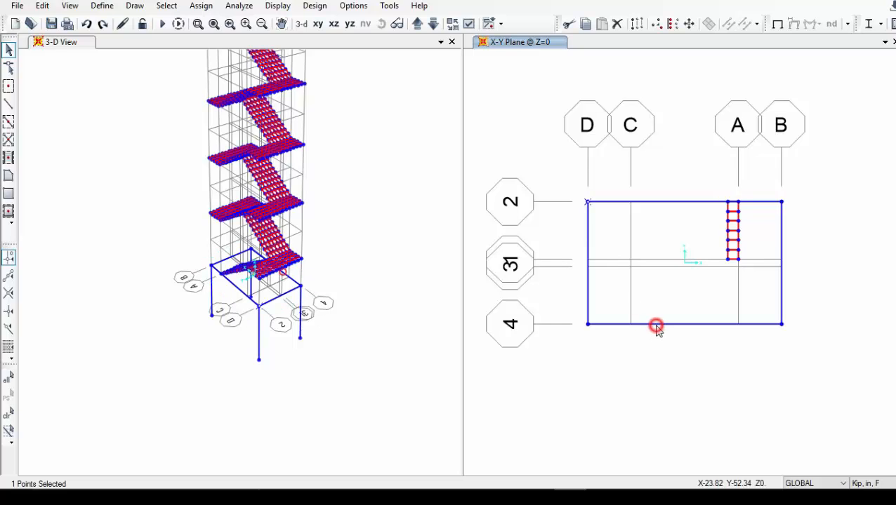
{"action": "left_click", "coordinate": [672, 318]}
{"action": "left_click", "coordinate": [596, 294]}
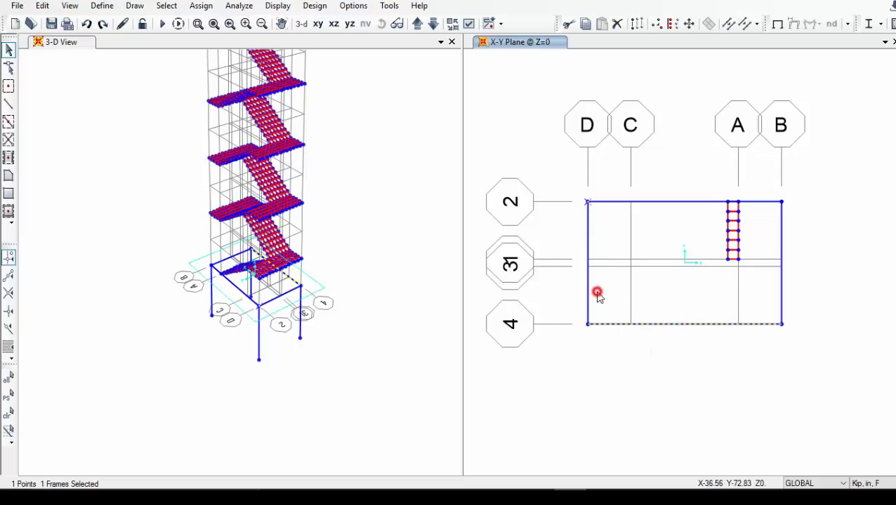
{"action": "left_click", "coordinate": [661, 202]}
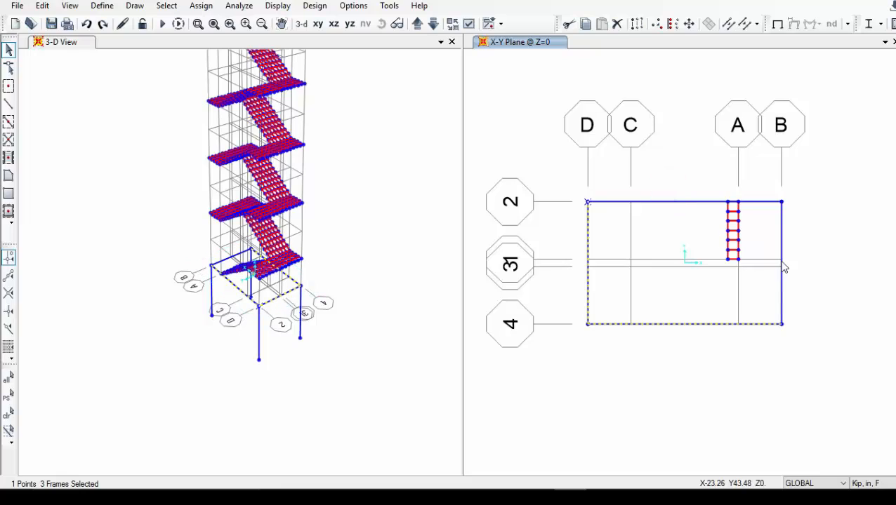
{"action": "left_click_drag", "start_coordinate": [810, 256], "coordinate": [759, 310]}
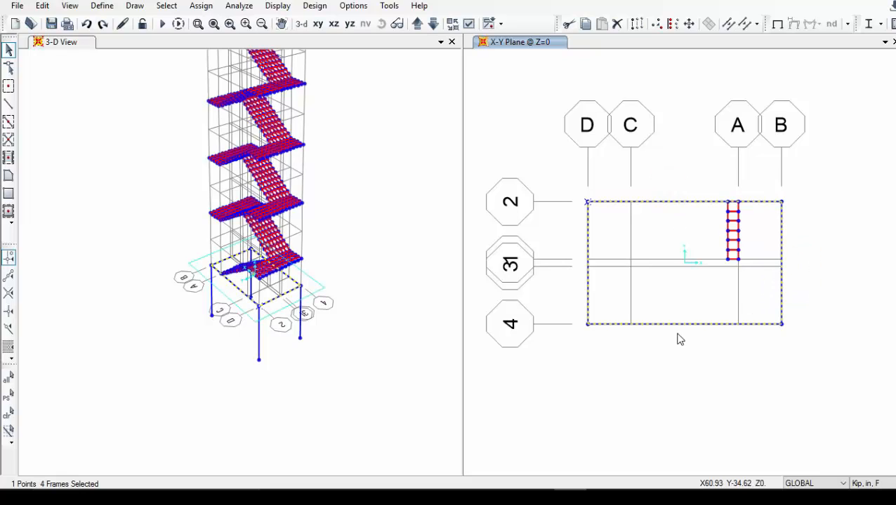
Step: Add the four columns below the base-level beams to the selection
{"action": "left_click", "coordinate": [242, 351]}
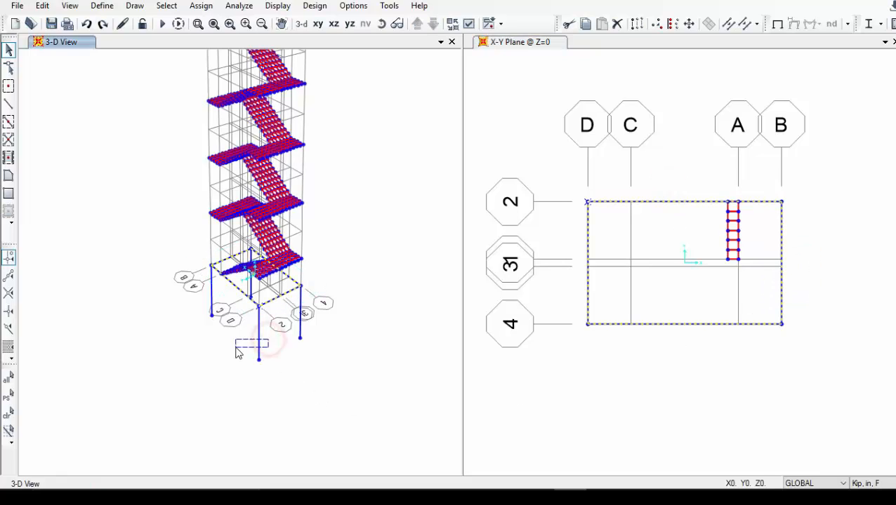
{"action": "left_click", "coordinate": [258, 344]}
{"action": "left_click", "coordinate": [300, 326]}
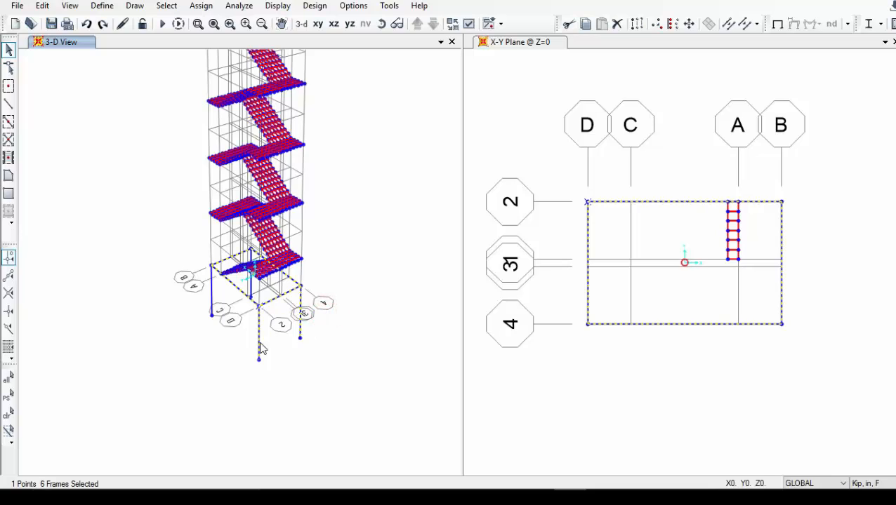
{"action": "left_click", "coordinate": [203, 313]}
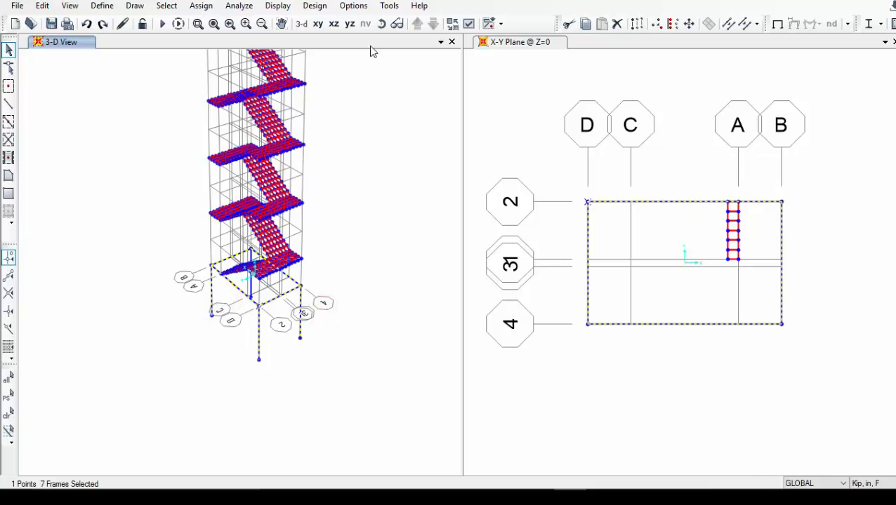
{"action": "left_click", "coordinate": [381, 23]}
{"action": "left_click_drag", "start_coordinate": [240, 190], "coordinate": [549, 162]}
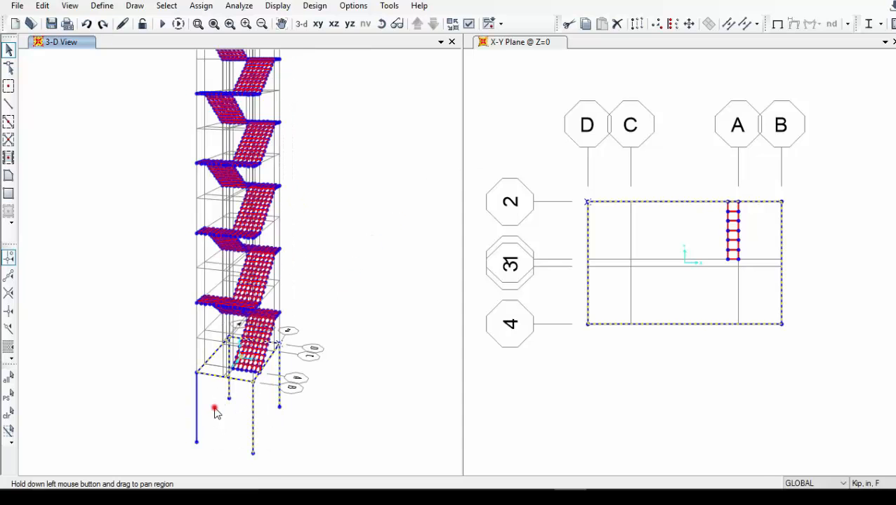
{"action": "left_click_drag", "start_coordinate": [215, 408], "coordinate": [188, 418]}
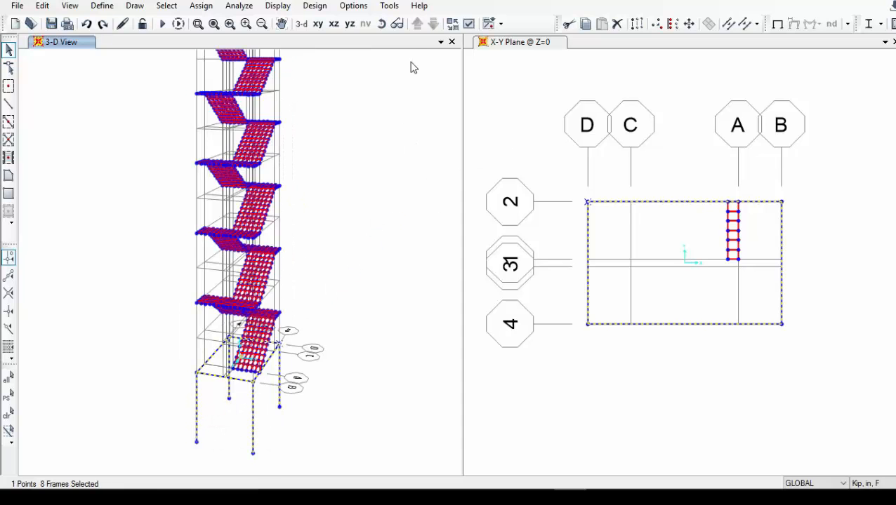
{"action": "left_click", "coordinate": [381, 23]}
{"action": "left_click_drag", "start_coordinate": [239, 308], "coordinate": [453, 300]}
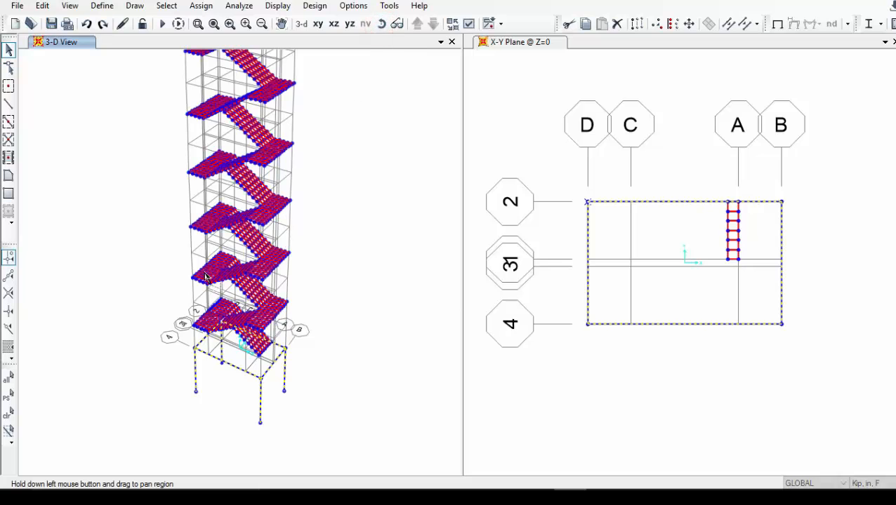
{"action": "left_click_drag", "start_coordinate": [235, 287], "coordinate": [550, 248]}
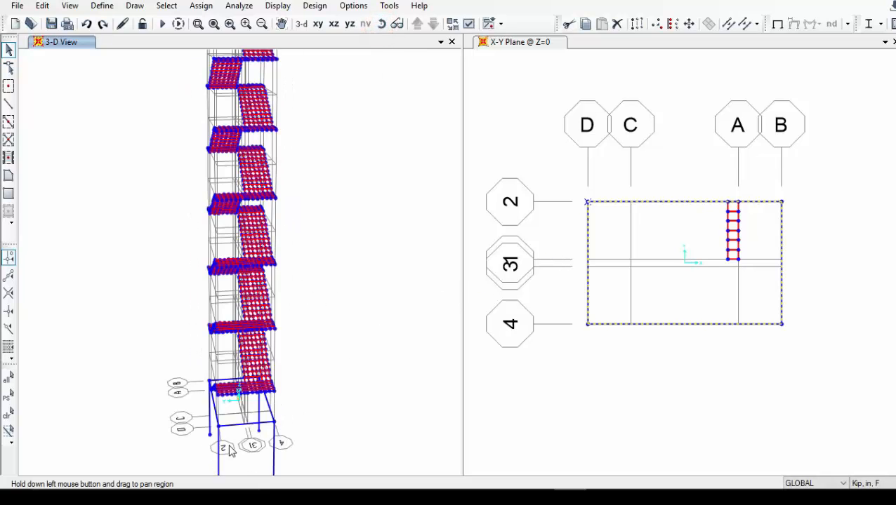
{"action": "scroll", "coordinate": [235, 422], "scroll_direction": "up", "scroll_amount": 5}
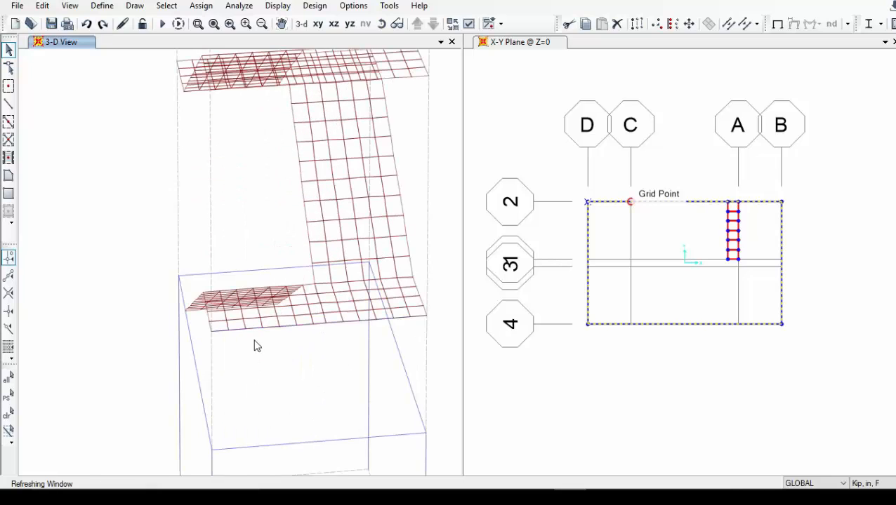
Step: Add the mid-landing edge beam on grid D to the selection and deselect the Z=0 beam between D-2 and D-4
{"action": "left_click", "coordinate": [257, 329]}
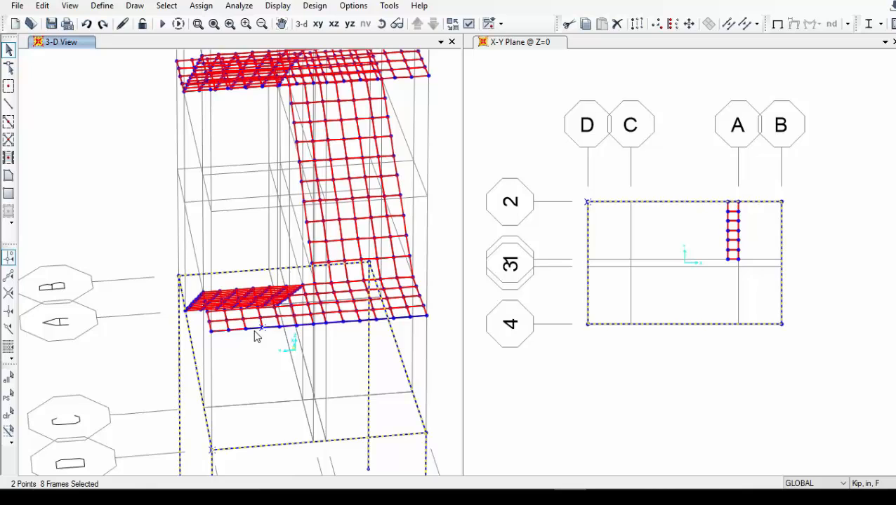
{"action": "scroll", "coordinate": [255, 336], "scroll_direction": "up", "scroll_amount": 5}
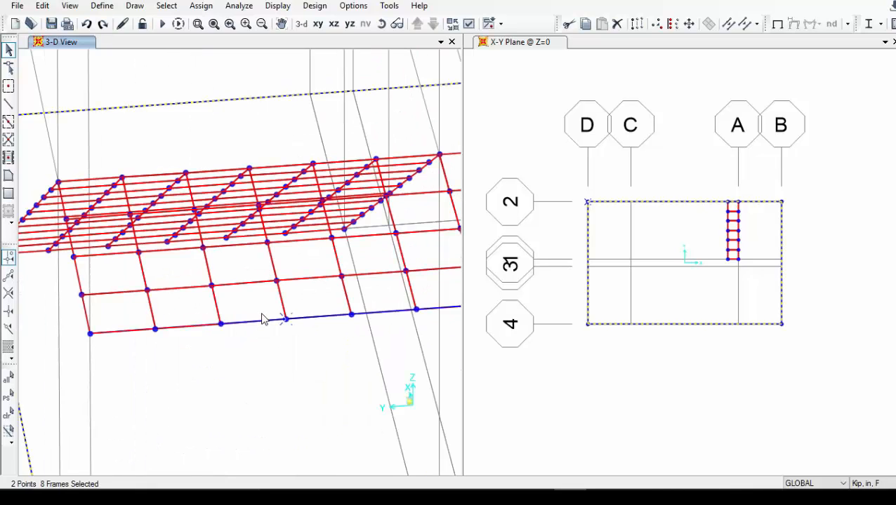
{"action": "left_click", "coordinate": [257, 325]}
{"action": "scroll", "coordinate": [257, 325], "scroll_direction": "down", "scroll_amount": 3}
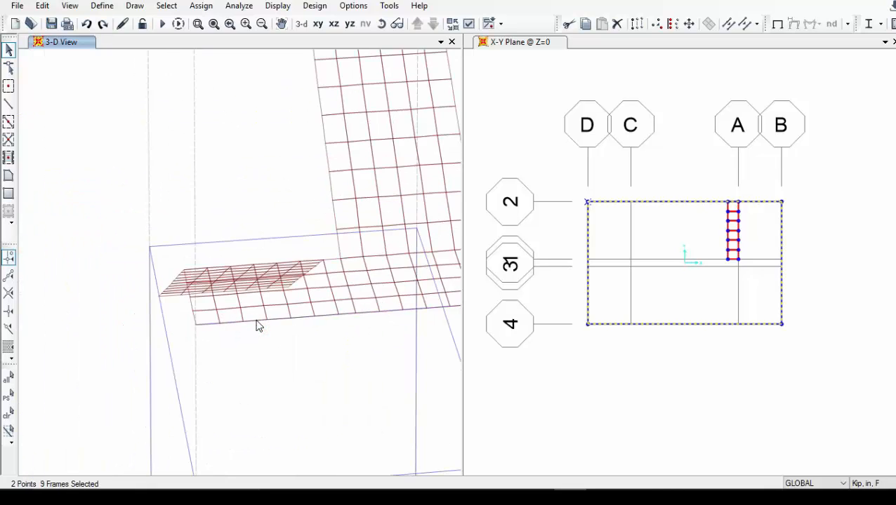
{"action": "scroll", "coordinate": [276, 358], "scroll_direction": "down", "scroll_amount": 3}
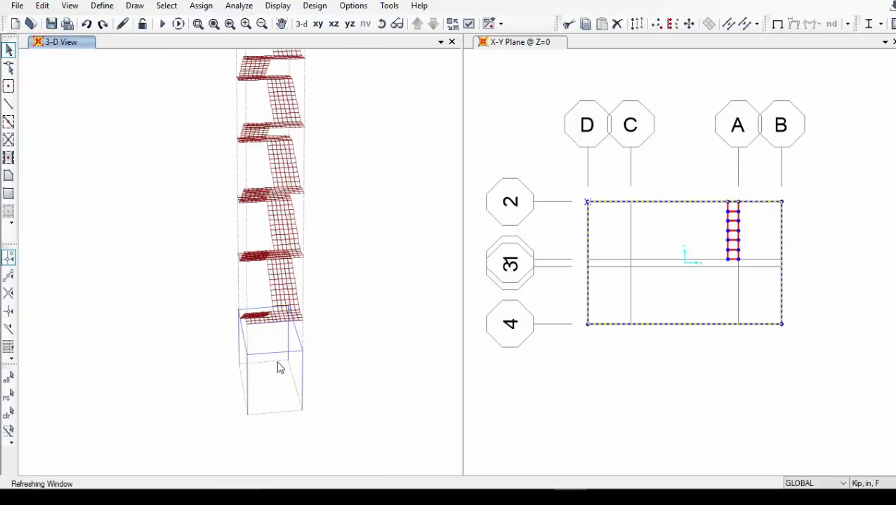
{"action": "scroll", "coordinate": [278, 367], "scroll_direction": "up", "scroll_amount": 2}
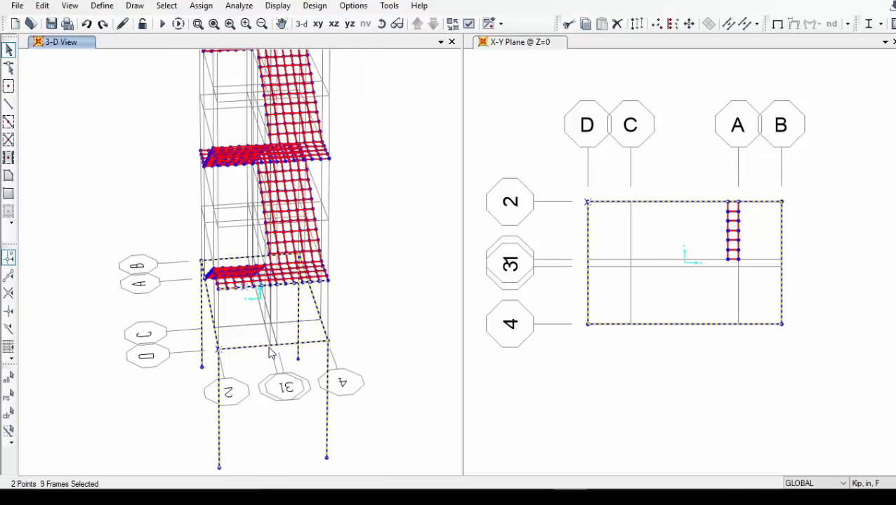
{"action": "scroll", "coordinate": [269, 345], "scroll_direction": "down", "scroll_amount": 3}
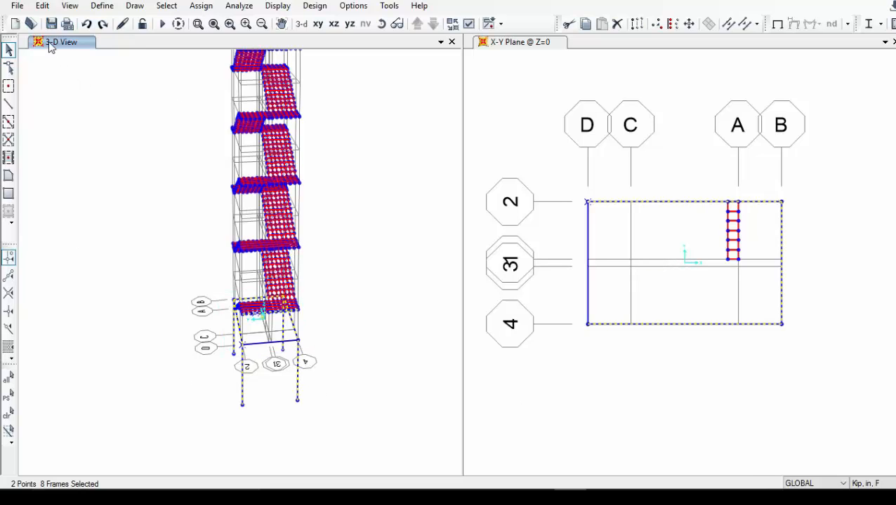
{"action": "left_click_drag", "start_coordinate": [193, 184], "coordinate": [200, 204]}
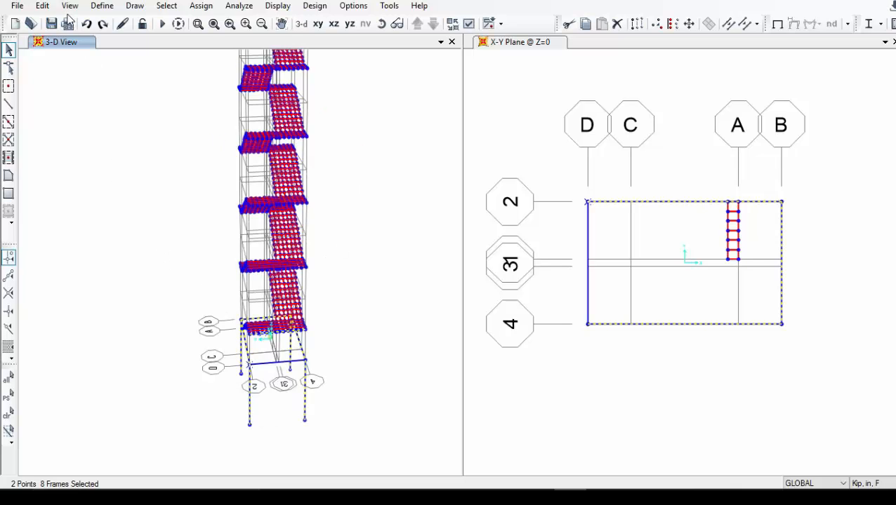
Step: Replicate the selected beams and columns linearly with dz 120 in and 10 copies
{"action": "left_click", "coordinate": [42, 6]}
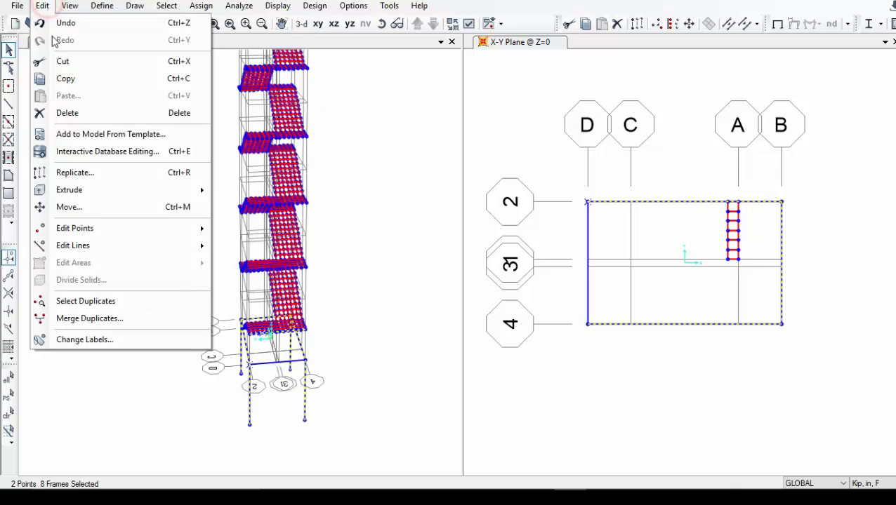
{"action": "left_click", "coordinate": [141, 178]}
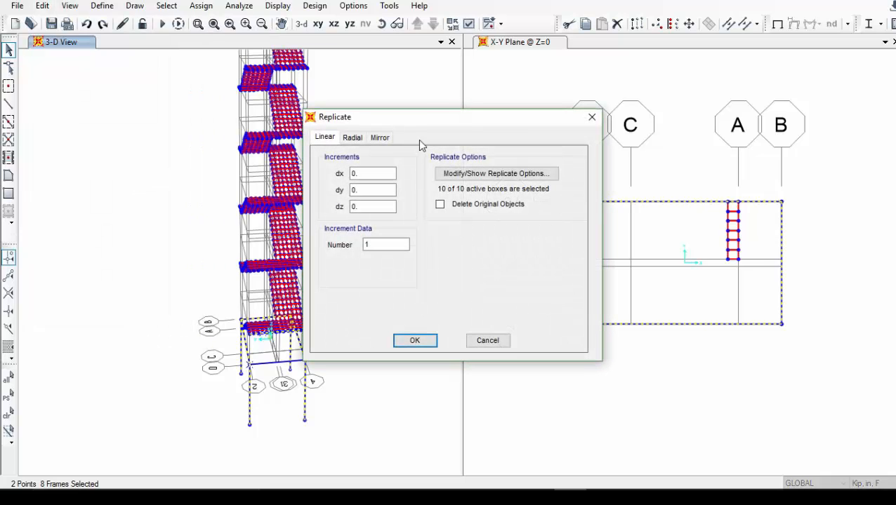
{"action": "left_click_drag", "start_coordinate": [476, 117], "coordinate": [566, 105]}
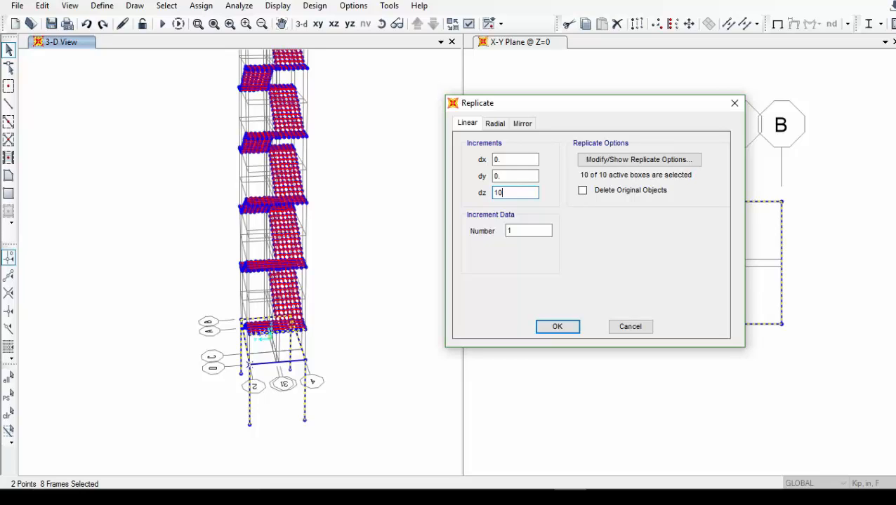
{"action": "type", "text": "0"}
{"action": "left_click", "coordinate": [528, 229]}
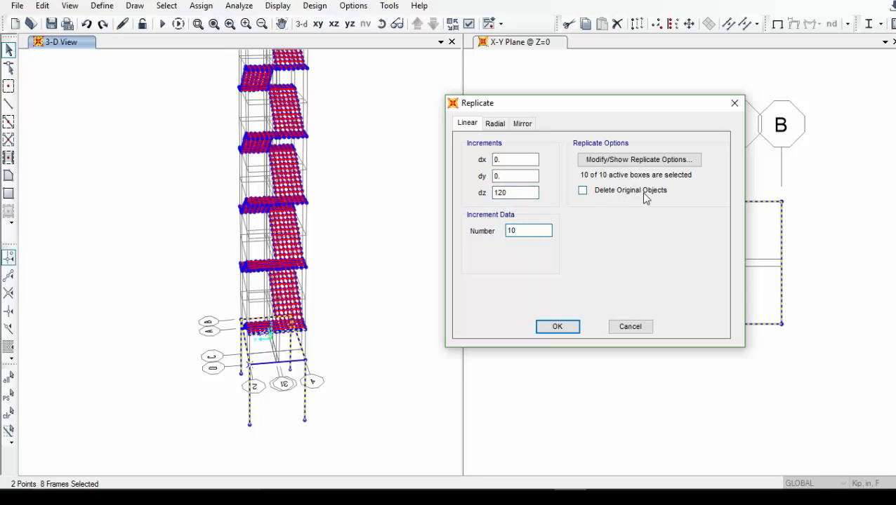
{"action": "left_click", "coordinate": [559, 325]}
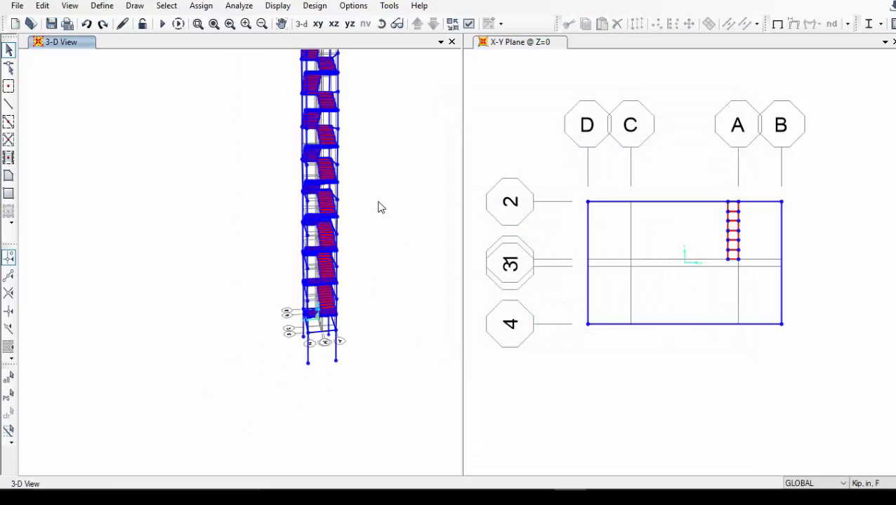
Step: Delete the stray beam and its joints floating above the top of the frame
{"action": "middle_click_drag", "start_coordinate": [379, 205], "coordinate": [355, 348]}
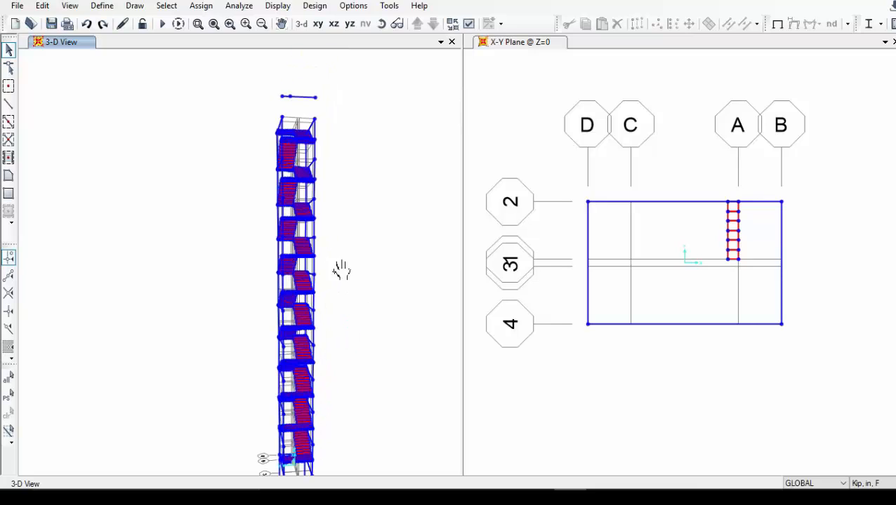
{"action": "left_click_drag", "start_coordinate": [271, 79], "coordinate": [330, 108]}
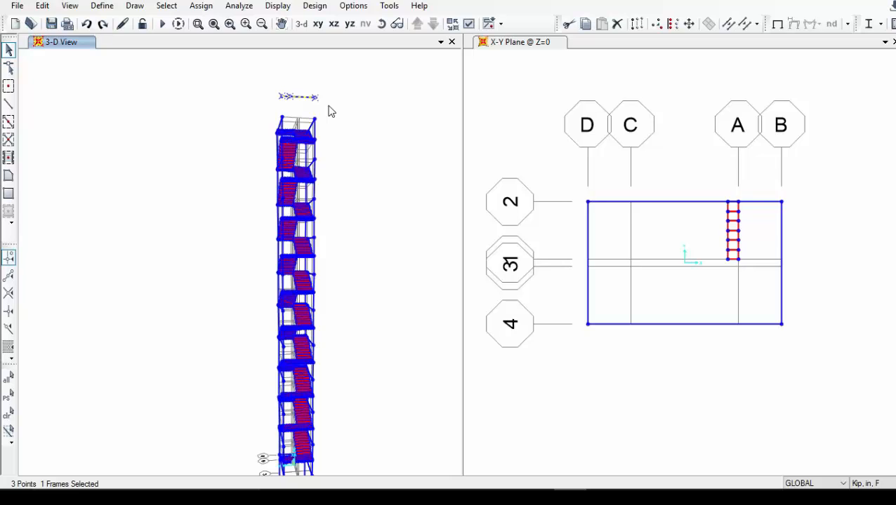
{"action": "key", "text": "Delete"}
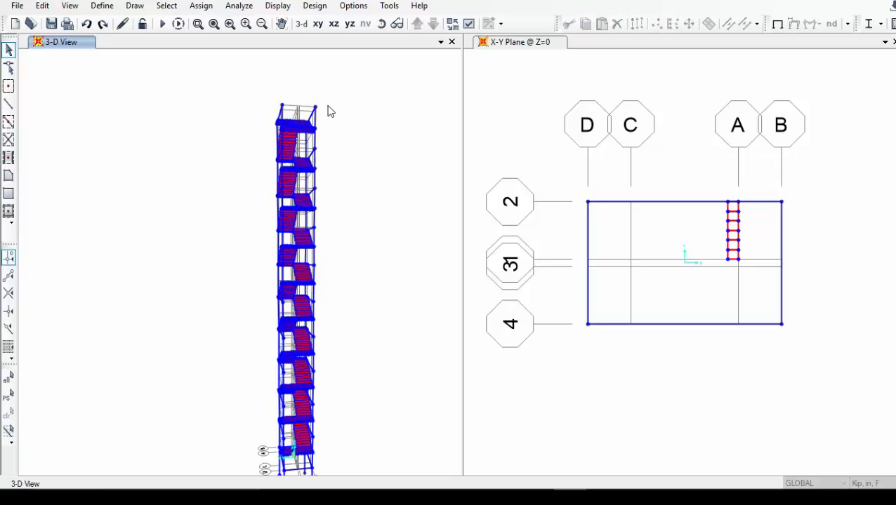
{"action": "left_click", "coordinate": [368, 95]}
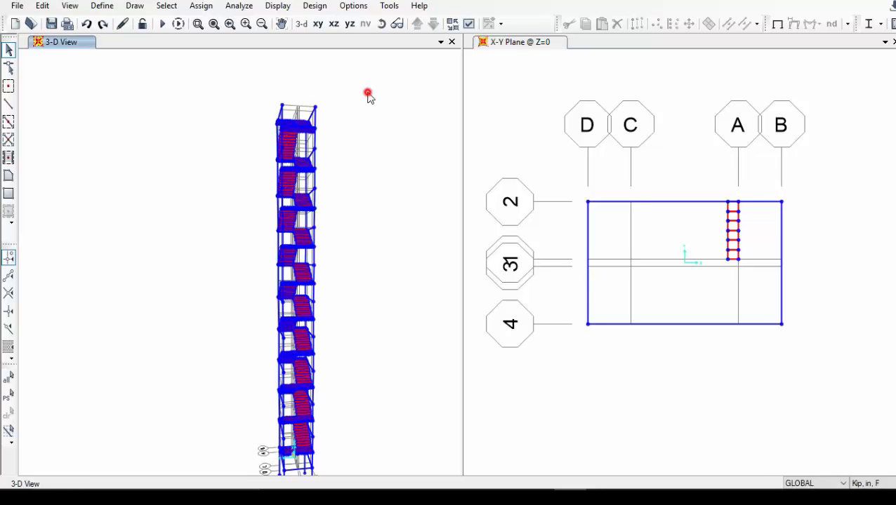
Step: Select the column base joints at B-2 and D-2 on level Z=-120
{"action": "left_click", "coordinate": [380, 24]}
{"action": "left_click_drag", "start_coordinate": [244, 192], "coordinate": [431, 296]}
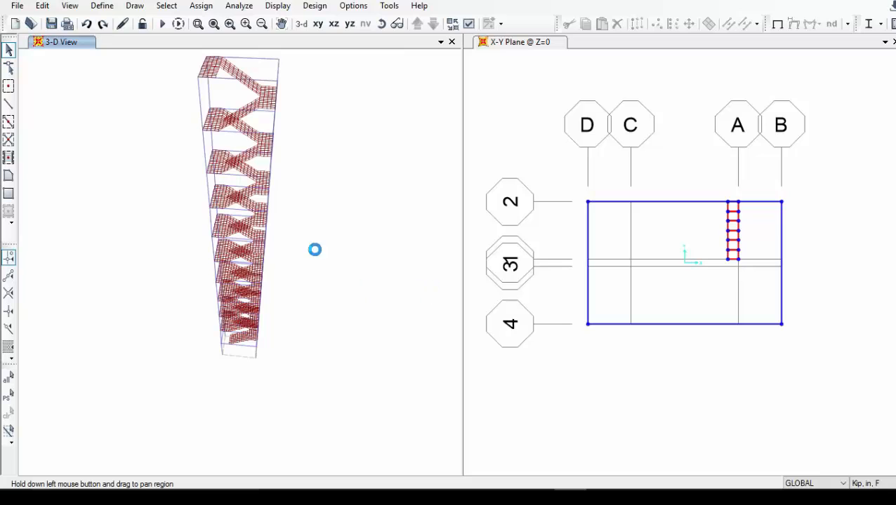
{"action": "left_click_drag", "start_coordinate": [273, 100], "coordinate": [307, 143]}
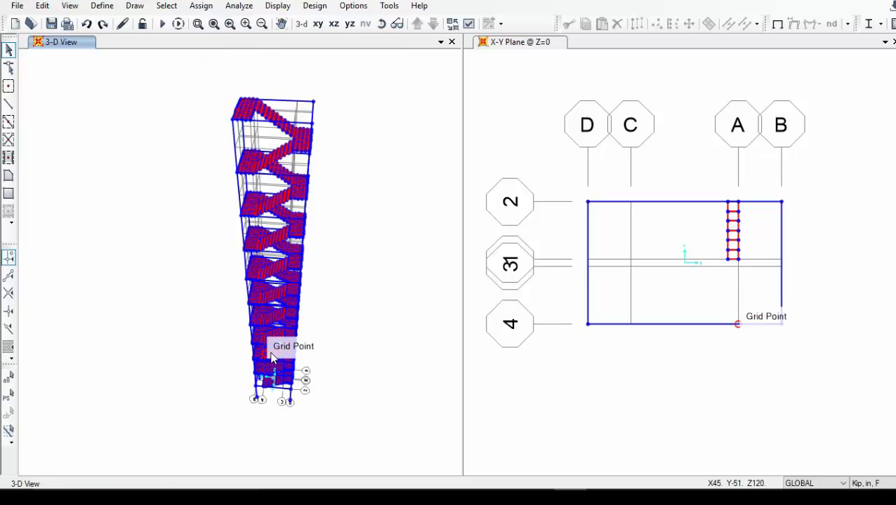
{"action": "scroll", "coordinate": [275, 354], "scroll_direction": "up", "scroll_amount": 2}
{"action": "scroll", "coordinate": [275, 344], "scroll_direction": "up", "scroll_amount": 2}
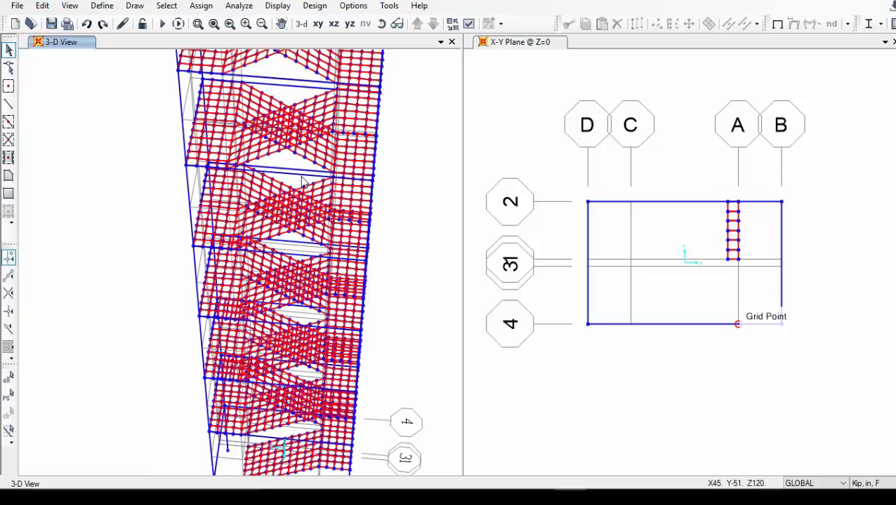
{"action": "middle_click_drag", "start_coordinate": [303, 182], "coordinate": [304, 232]}
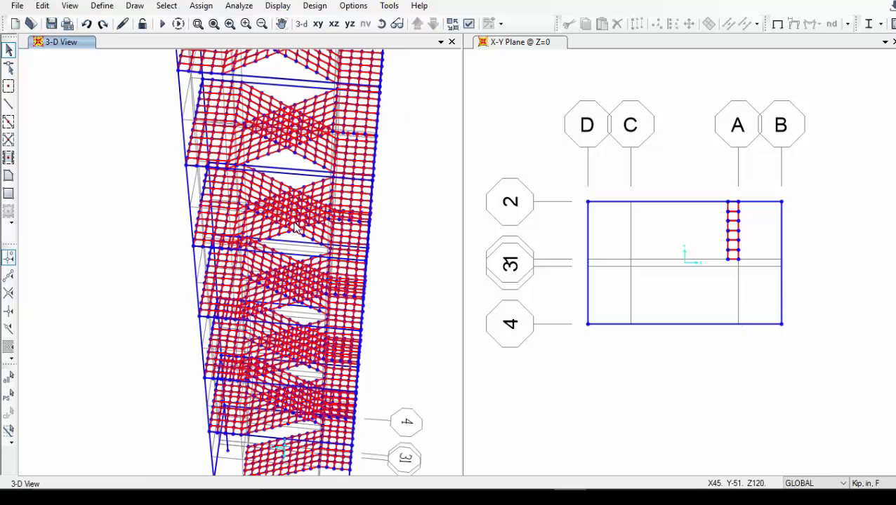
{"action": "scroll", "coordinate": [317, 247], "scroll_direction": "down", "scroll_amount": 2}
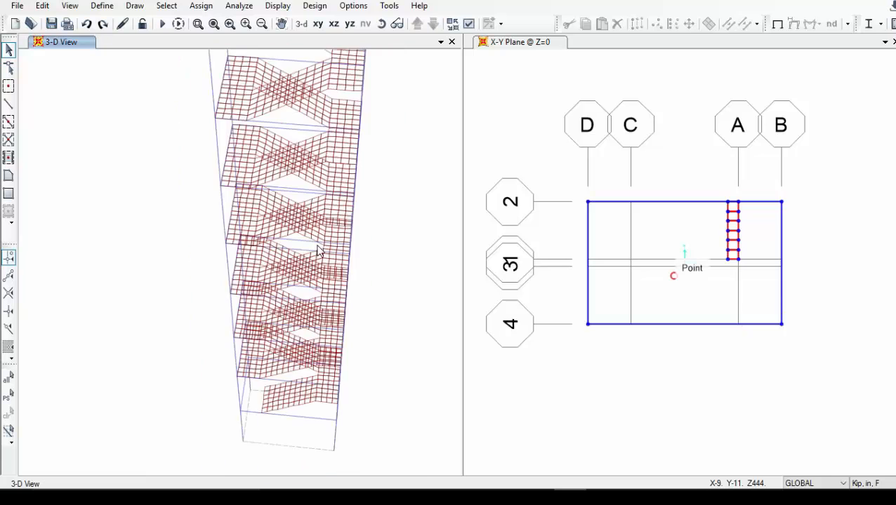
{"action": "left_click", "coordinate": [261, 383]}
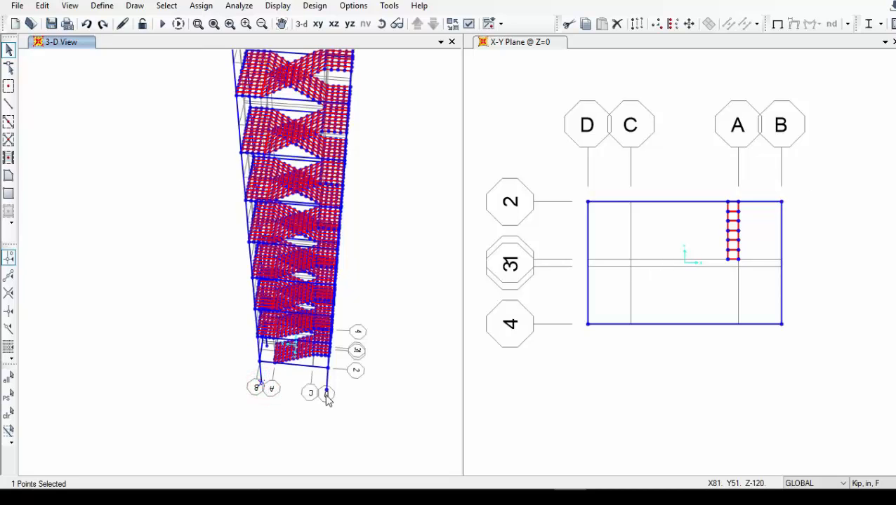
{"action": "left_click", "coordinate": [326, 393]}
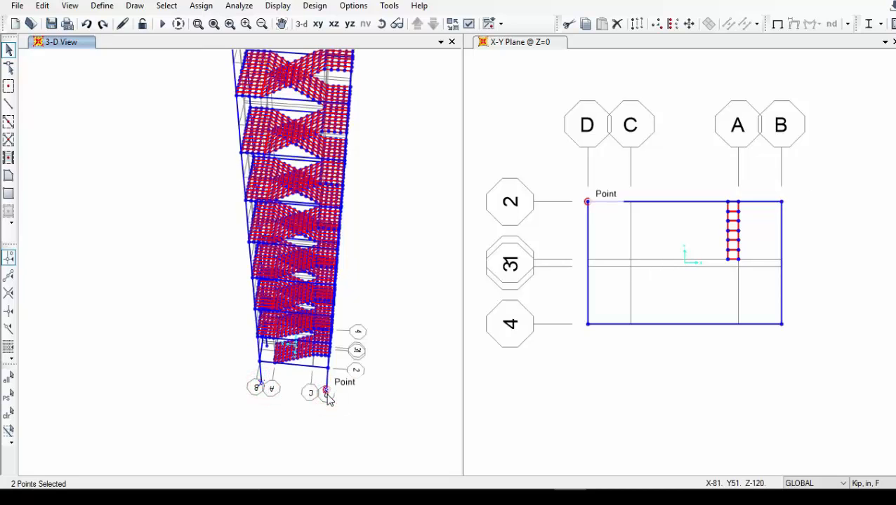
Step: Add the column base joints at B-4 and D-4 on level Z=-120 to the selection
{"action": "left_click", "coordinate": [381, 24]}
{"action": "left_click_drag", "start_coordinate": [236, 224], "coordinate": [502, 166]}
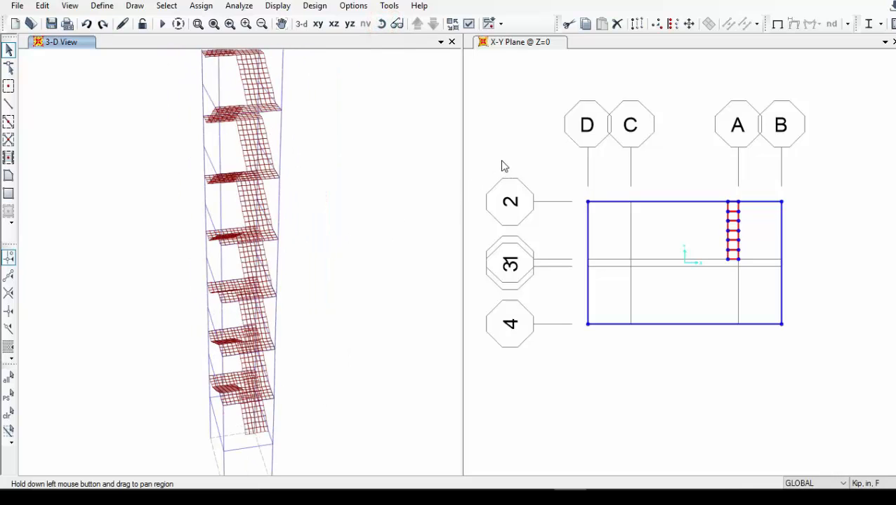
{"action": "left_click_drag", "start_coordinate": [321, 217], "coordinate": [328, 152]}
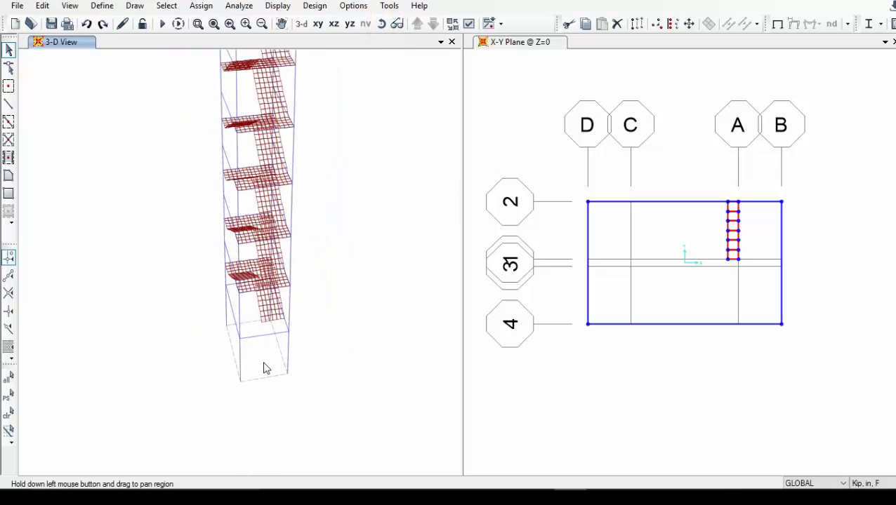
{"action": "left_click", "coordinate": [226, 326]}
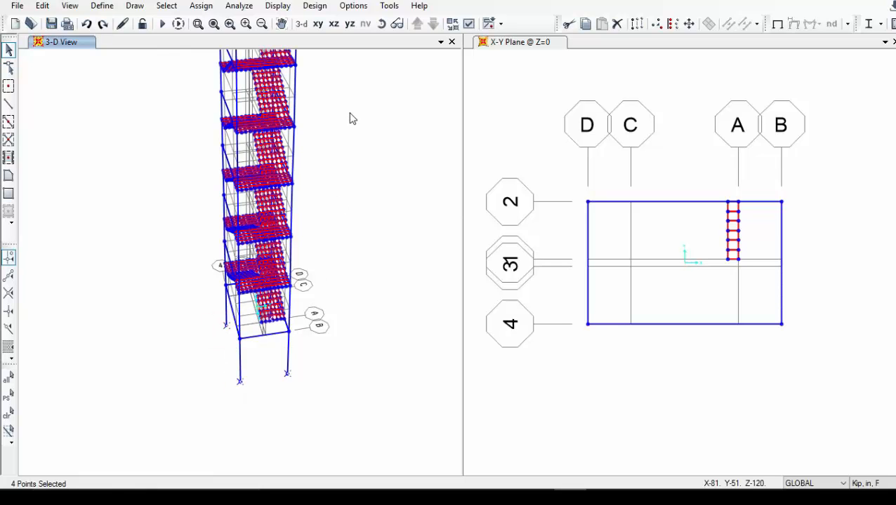
Step: Assign fixed restraints to the four selected base joints, restraining all three translations and all three rotations
{"action": "left_click", "coordinate": [382, 24]}
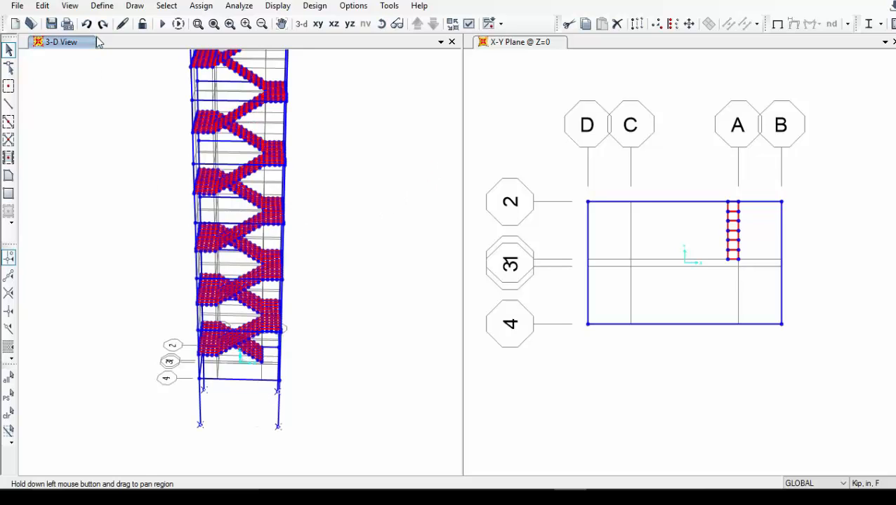
{"action": "left_click", "coordinate": [200, 5]}
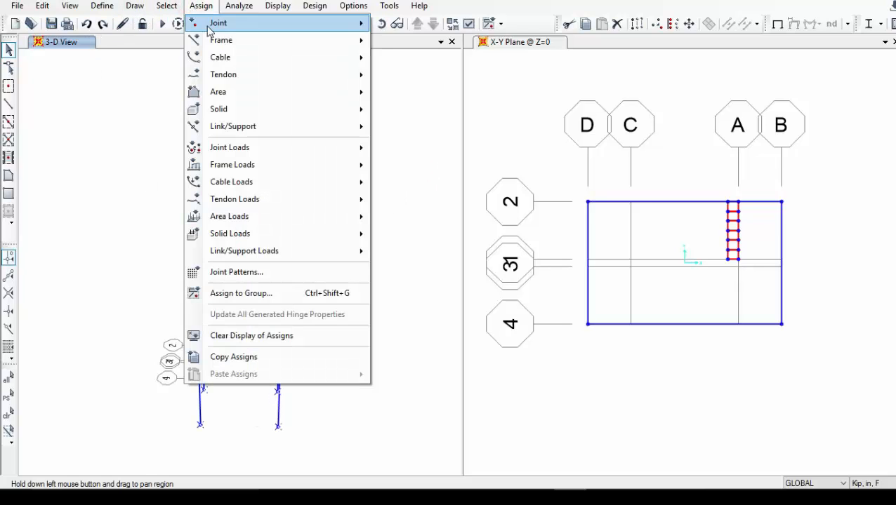
{"action": "mouse_move", "coordinate": [260, 27]}
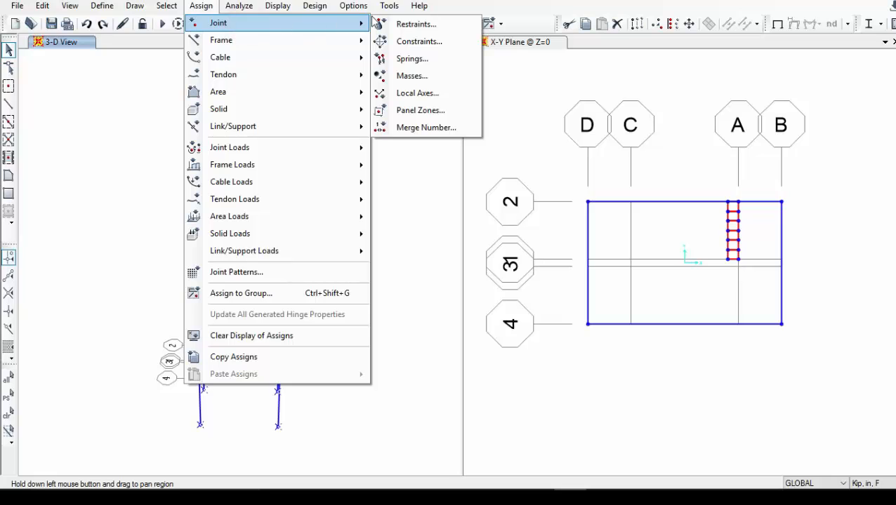
{"action": "left_click", "coordinate": [405, 26]}
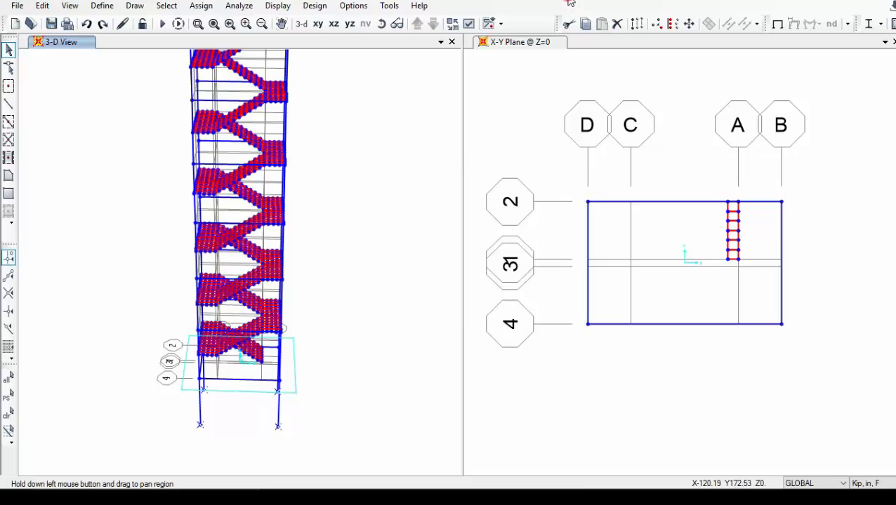
{"action": "left_click", "coordinate": [383, 271]}
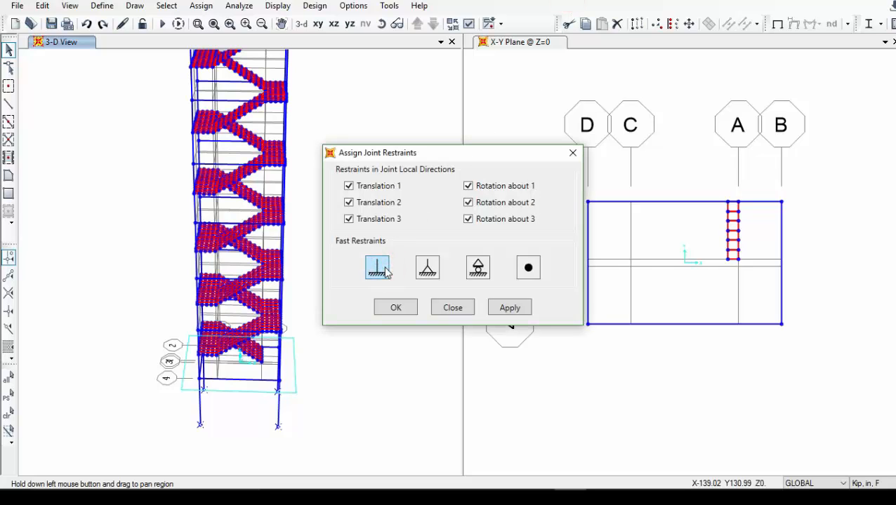
{"action": "left_click", "coordinate": [505, 309]}
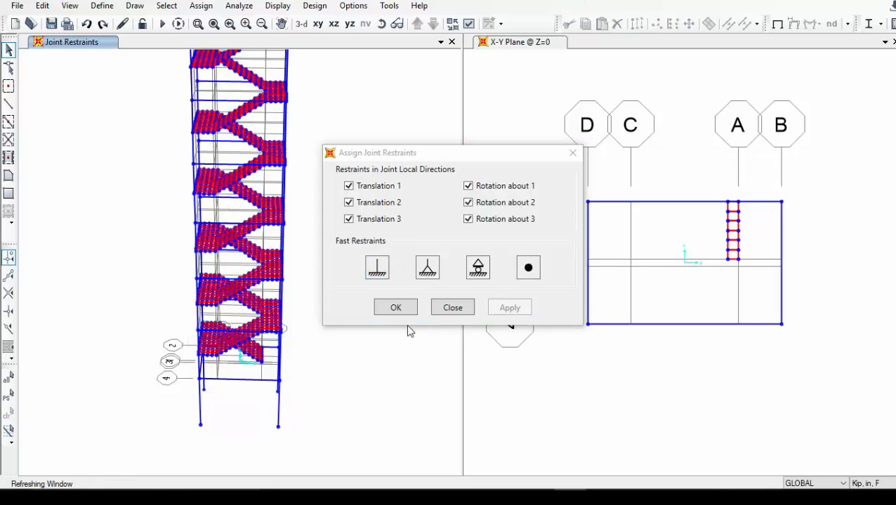
{"action": "left_click", "coordinate": [396, 309]}
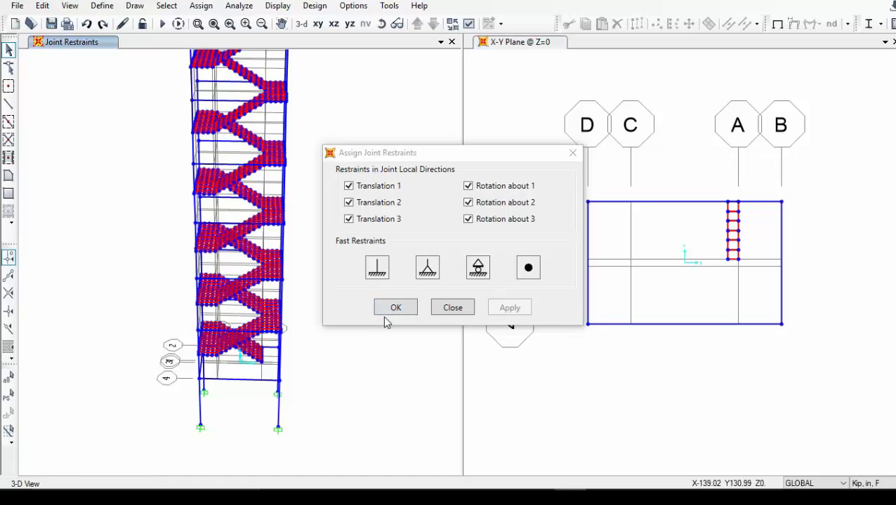
{"action": "left_click", "coordinate": [388, 315]}
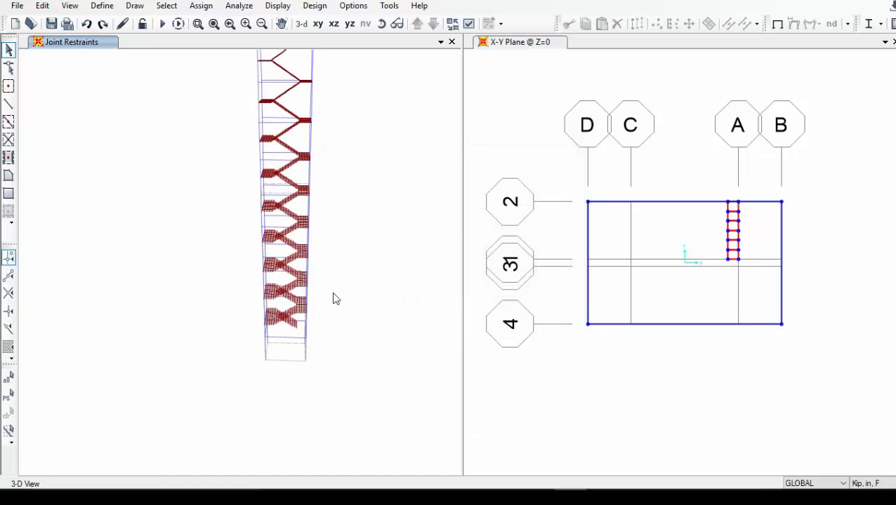
{"action": "scroll", "coordinate": [300, 317], "scroll_direction": "up", "scroll_amount": 3}
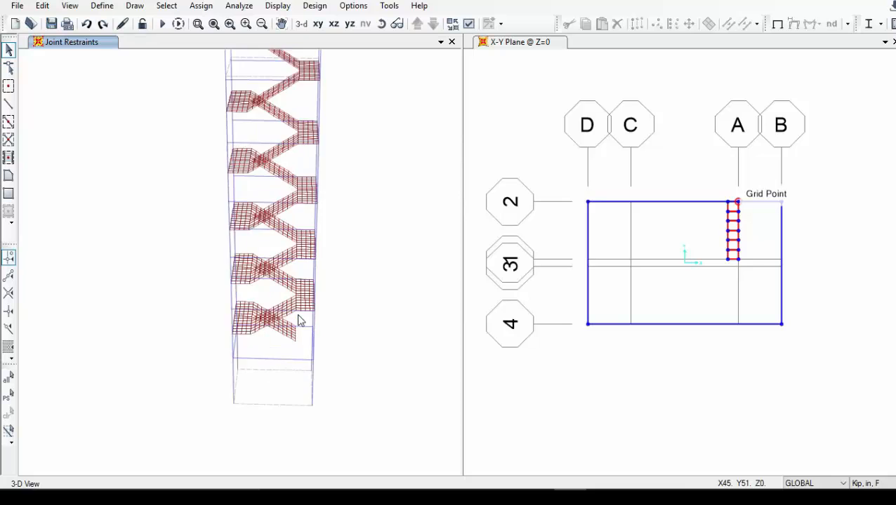
Step: Draw a rectangular S1 poly area on level Z=0 with corners at grid points A-2, B-2, B-4 and A-4
{"action": "scroll", "coordinate": [303, 340], "scroll_direction": "up", "scroll_amount": 3}
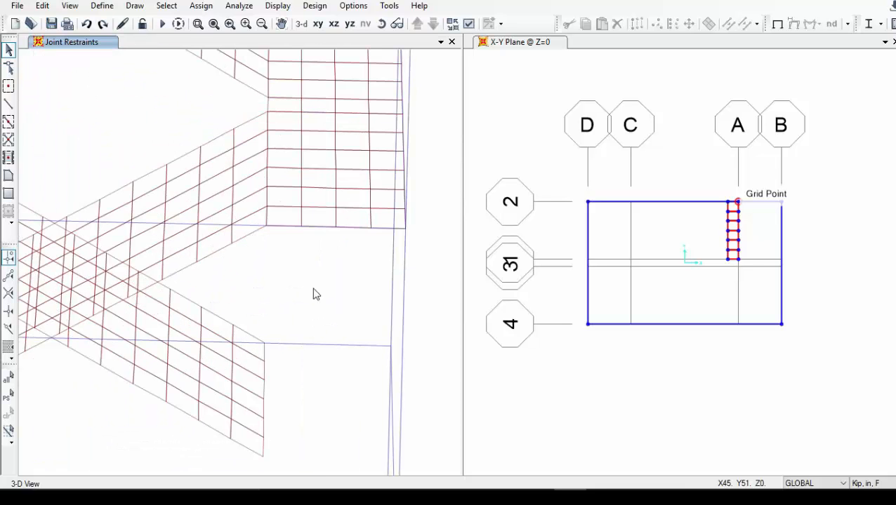
{"action": "middle_click_drag", "start_coordinate": [314, 289], "coordinate": [356, 168]}
{"action": "middle_click_drag", "start_coordinate": [337, 203], "coordinate": [294, 209]}
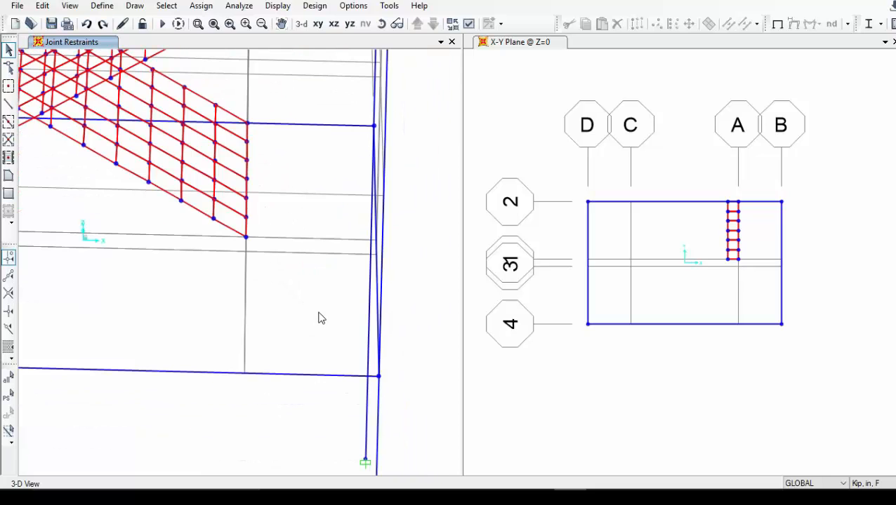
{"action": "middle_click_drag", "start_coordinate": [314, 271], "coordinate": [368, 272]}
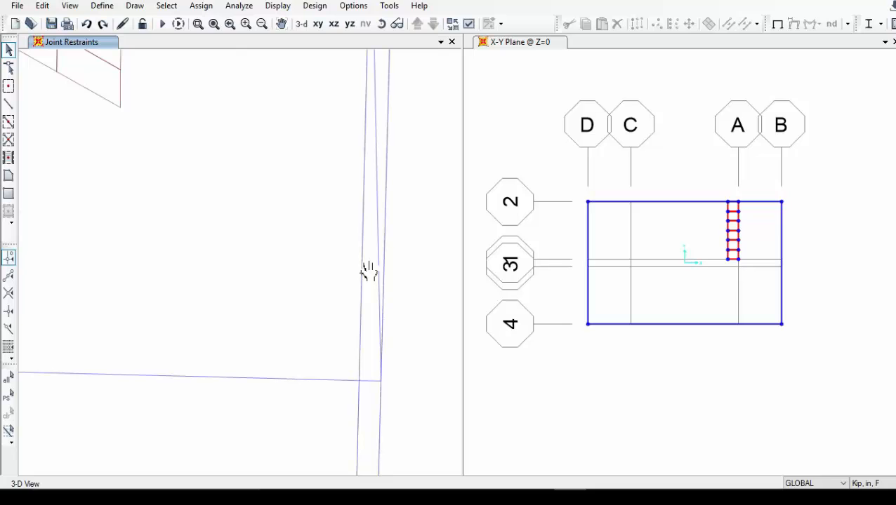
{"action": "scroll", "coordinate": [359, 266], "scroll_direction": "down", "scroll_amount": 2}
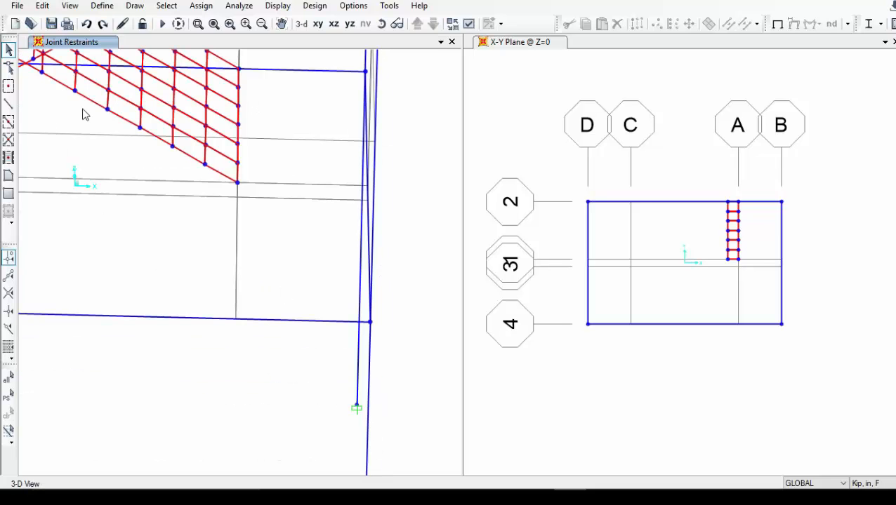
{"action": "left_click", "coordinate": [381, 23]}
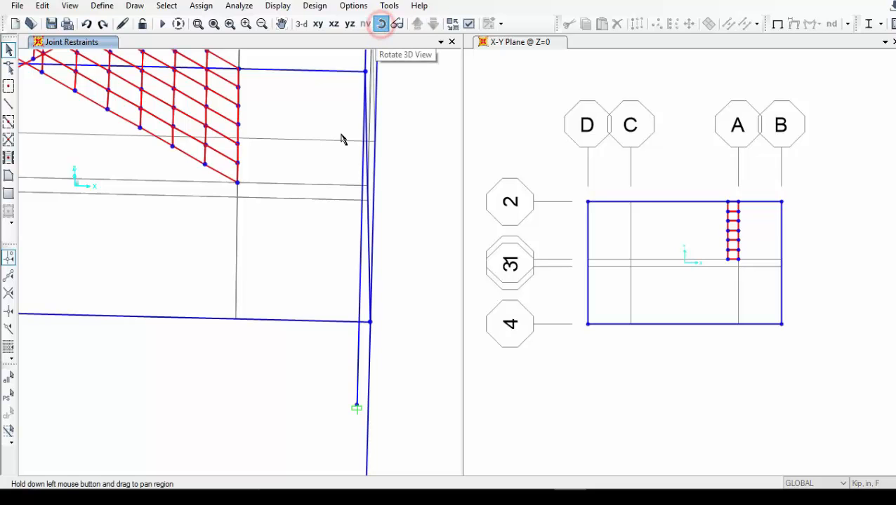
{"action": "left_click_drag", "start_coordinate": [342, 140], "coordinate": [330, 96]}
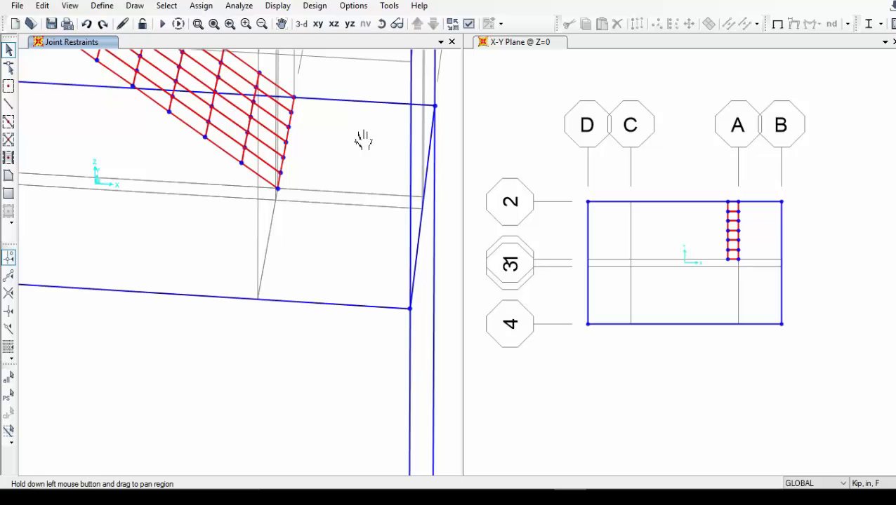
{"action": "left_click_drag", "start_coordinate": [363, 140], "coordinate": [321, 129]}
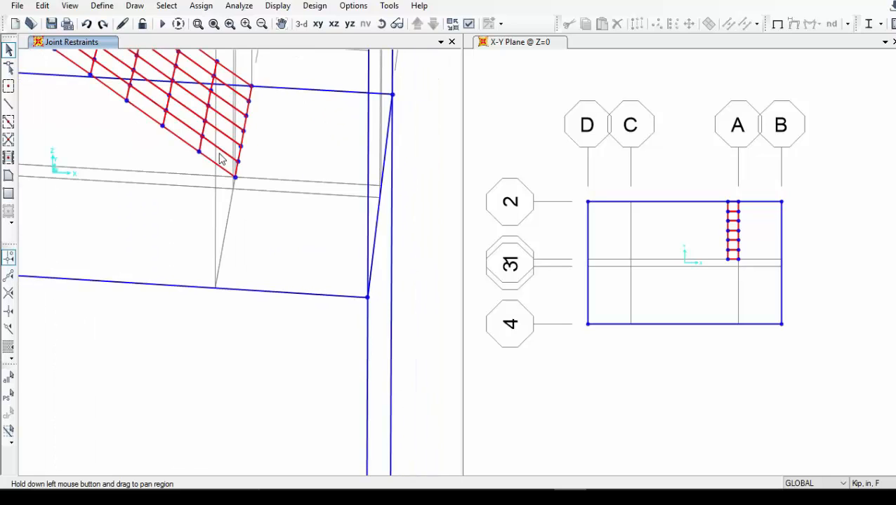
{"action": "left_click", "coordinate": [8, 175]}
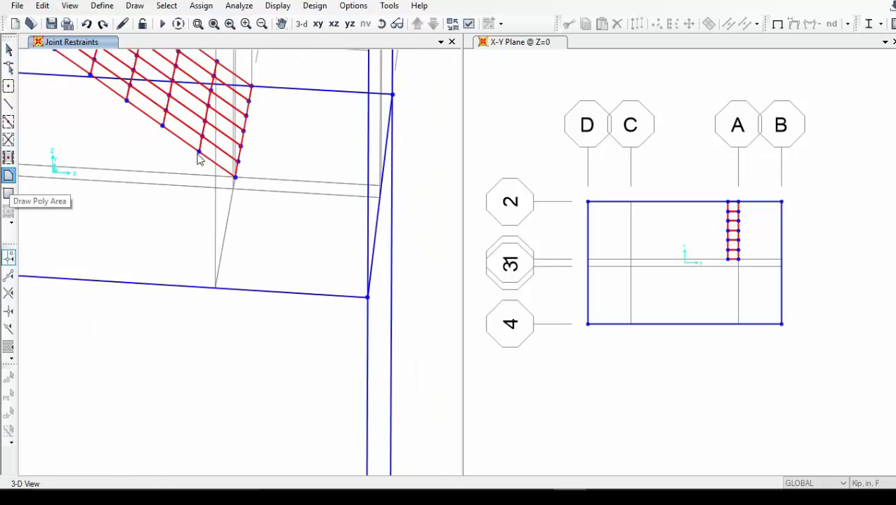
{"action": "left_click", "coordinate": [251, 86]}
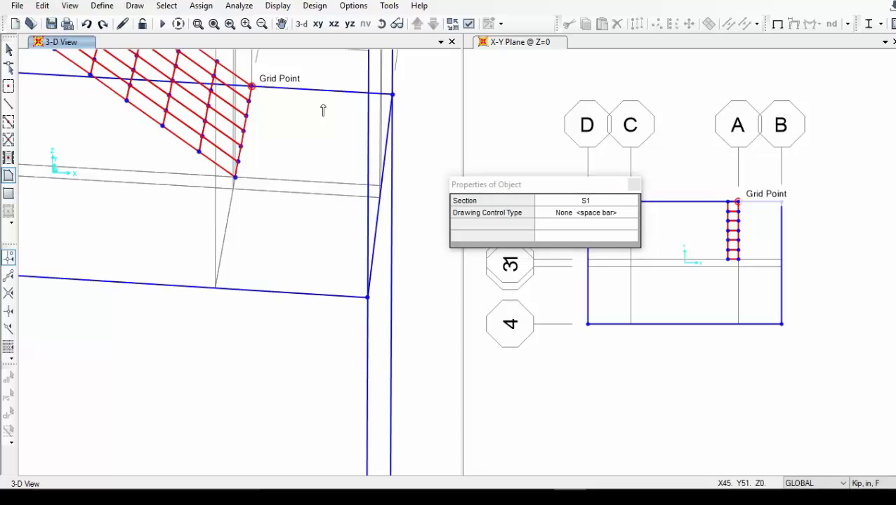
{"action": "left_click", "coordinate": [391, 94]}
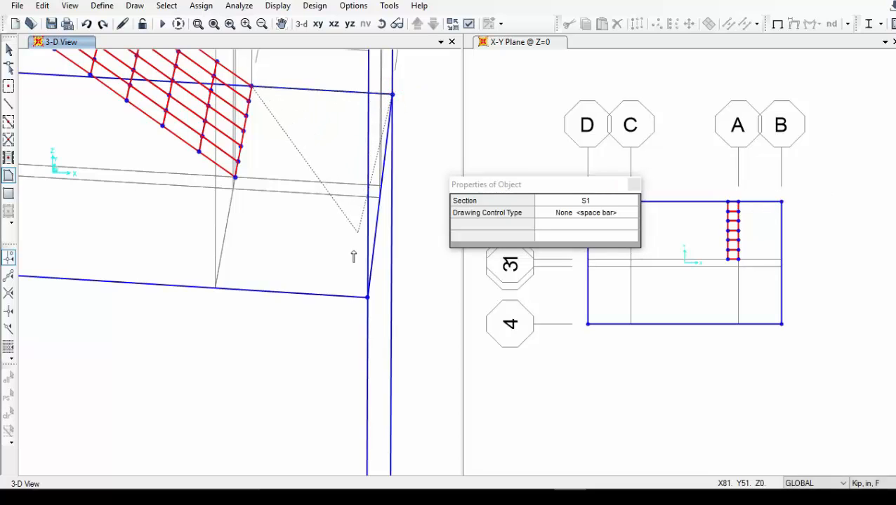
{"action": "left_click", "coordinate": [367, 295]}
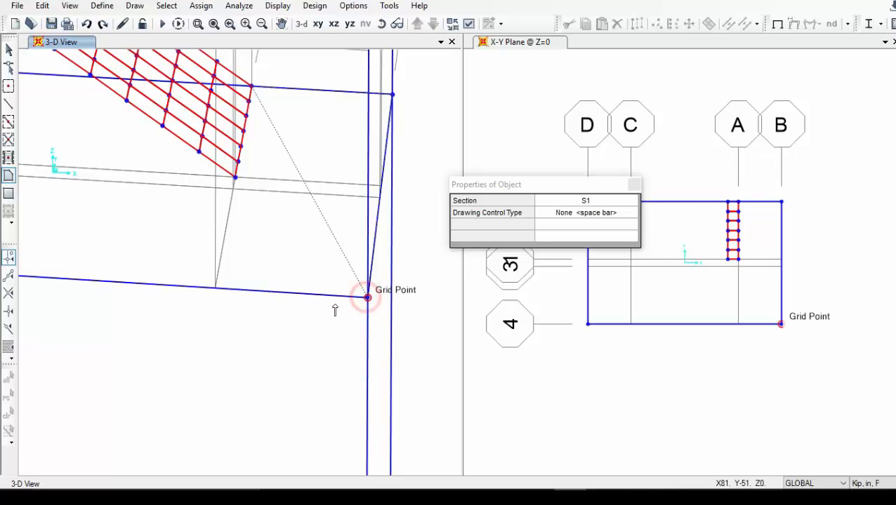
{"action": "double_click", "coordinate": [216, 289]}
{"action": "mouse_move", "coordinate": [233, 308]}
{"action": "middle_mouse_down"}
{"action": "mouse_move", "coordinate": [238, 316]}
{"action": "mouse_move", "coordinate": [228, 310]}
{"action": "mouse_move", "coordinate": [240, 306]}
{"action": "middle_mouse_up"}
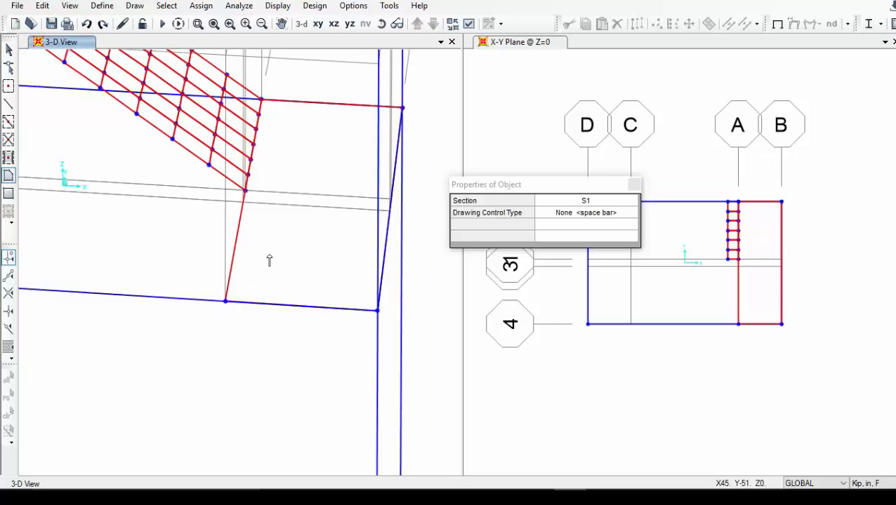
{"action": "key", "text": "Escape"}
{"action": "scroll", "coordinate": [274, 250], "scroll_direction": "down", "scroll_amount": 5}
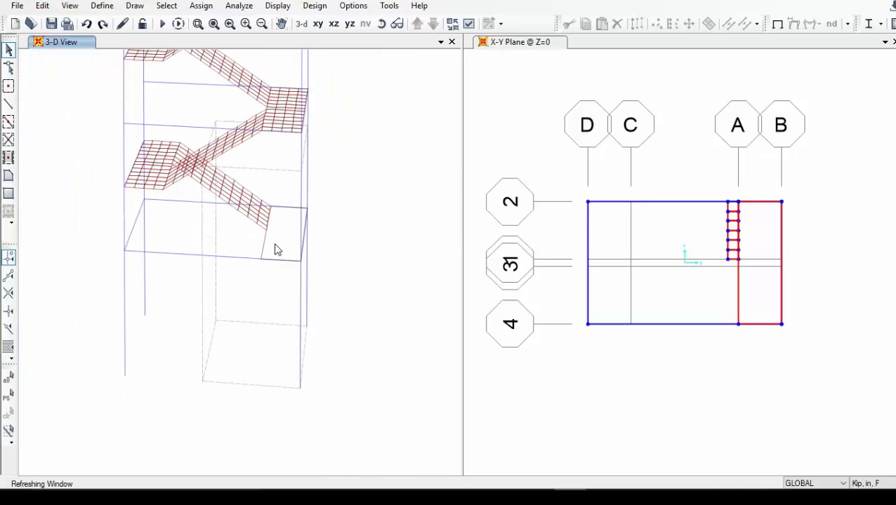
{"action": "middle_click_drag", "start_coordinate": [274, 200], "coordinate": [282, 245]}
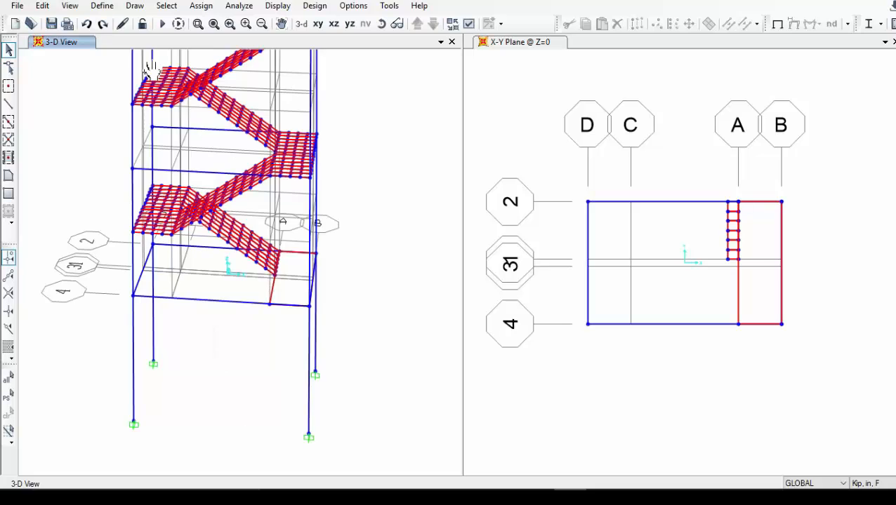
Step: Define a new load pattern named LL of type Live with a self-weight multiplier of 0
{"action": "left_click", "coordinate": [102, 5]}
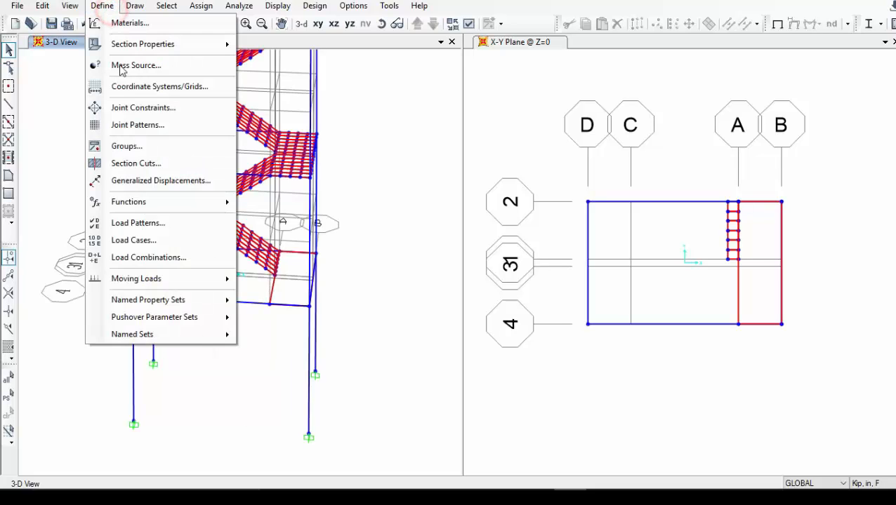
{"action": "left_click", "coordinate": [185, 230]}
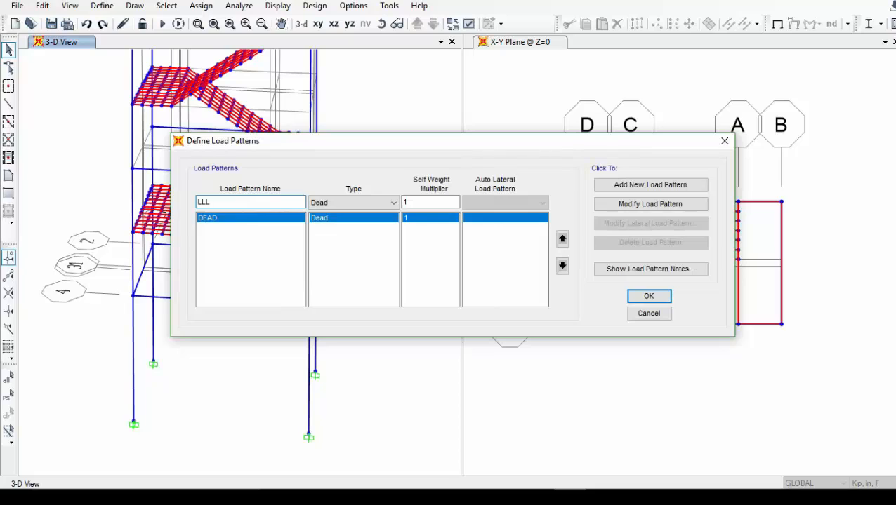
{"action": "left_click", "coordinate": [363, 201]}
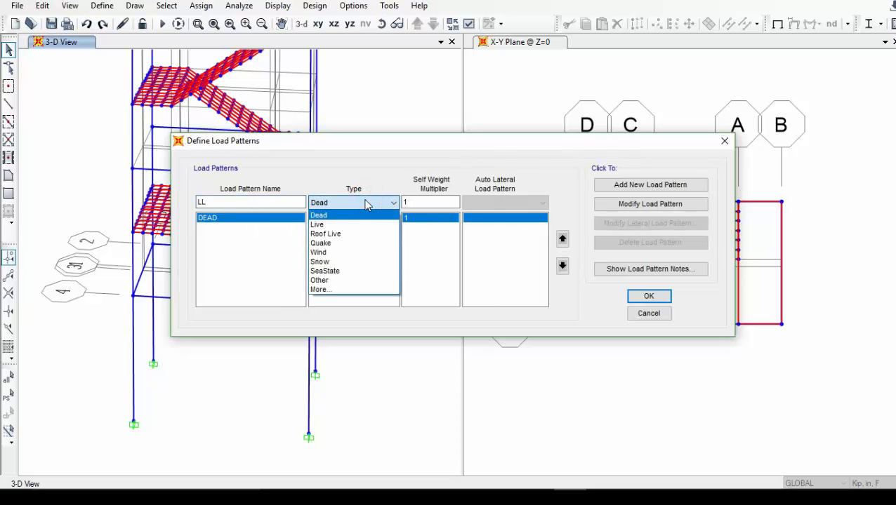
{"action": "left_click", "coordinate": [374, 231]}
{"action": "left_click", "coordinate": [632, 186]}
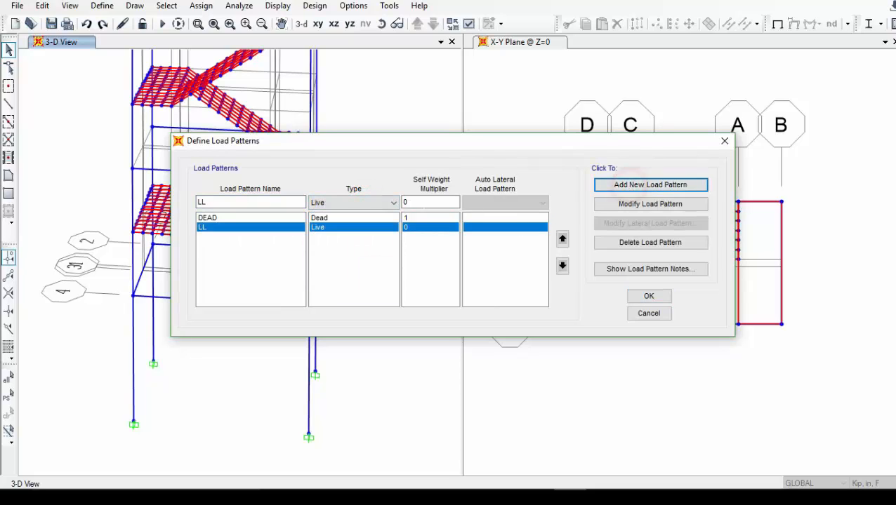
Step: Add another load pattern named FF of type Dead and accept the load pattern definitions
{"action": "left_click", "coordinate": [279, 204]}
{"action": "double_click", "coordinate": [279, 204]}
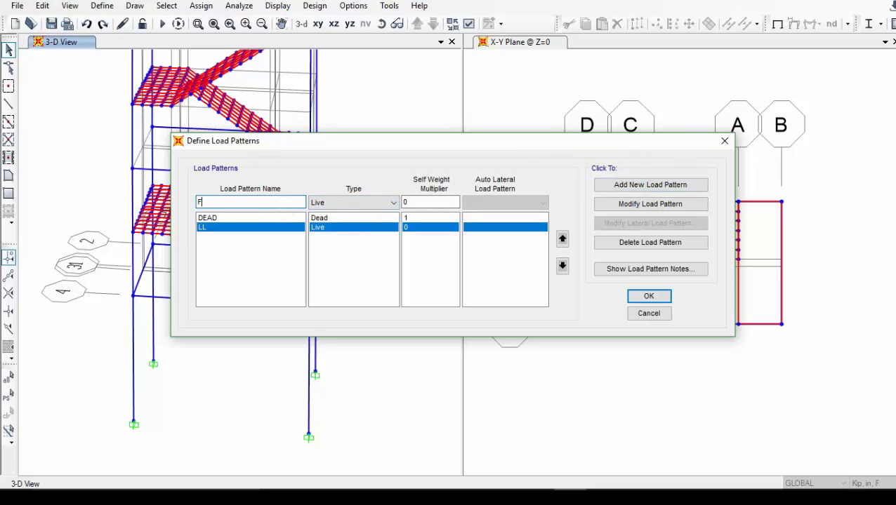
{"action": "left_click", "coordinate": [390, 204]}
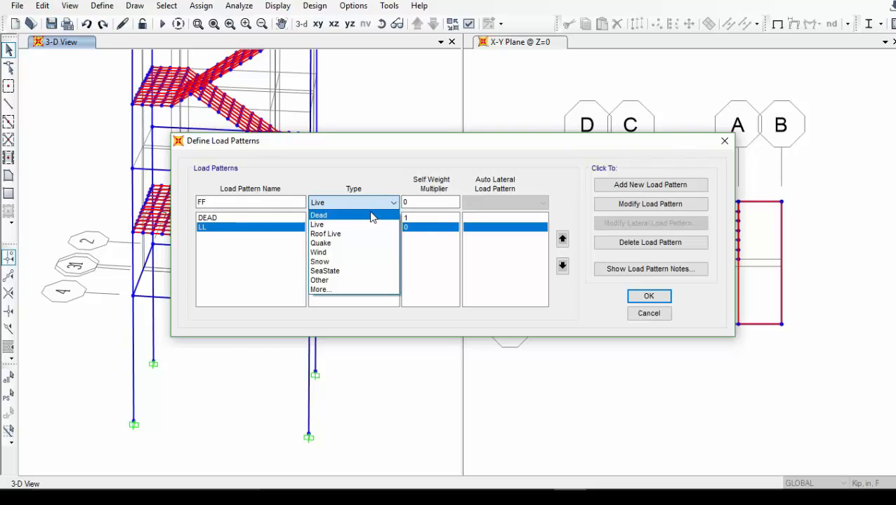
{"action": "left_click", "coordinate": [370, 215]}
{"action": "left_click", "coordinate": [604, 186]}
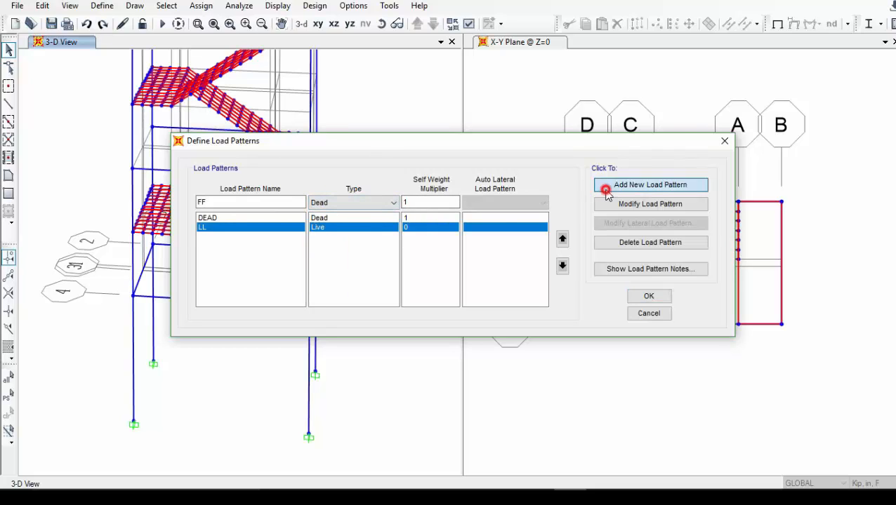
{"action": "left_click", "coordinate": [639, 296]}
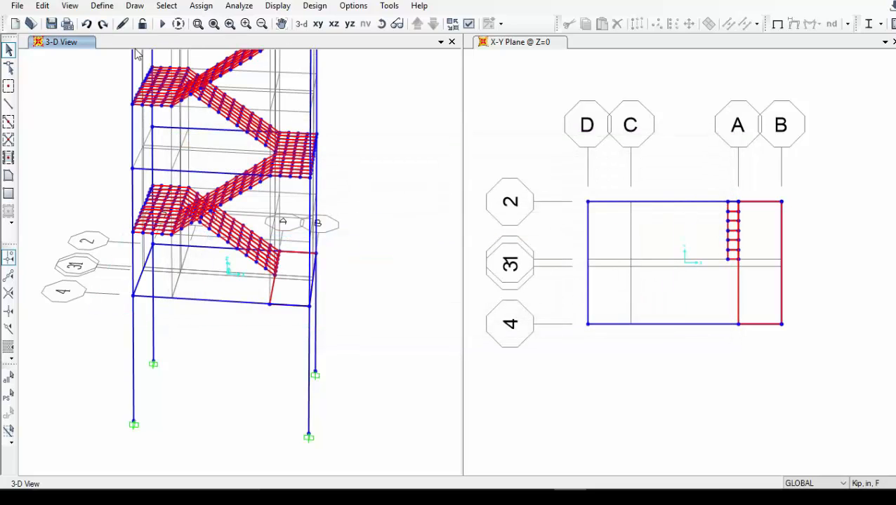
Step: Select all area objects that have the area section property S1
{"action": "left_click", "coordinate": [167, 5]}
{"action": "left_click", "coordinate": [223, 23]}
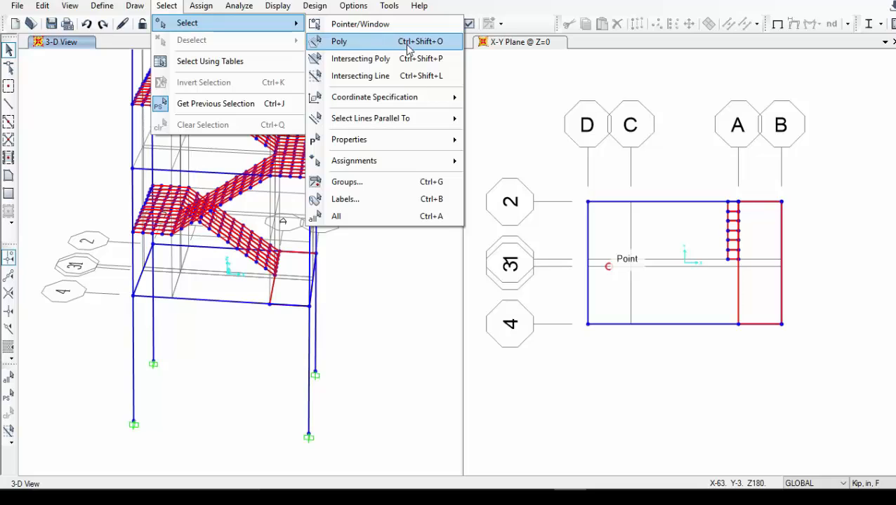
{"action": "left_click", "coordinate": [433, 141]}
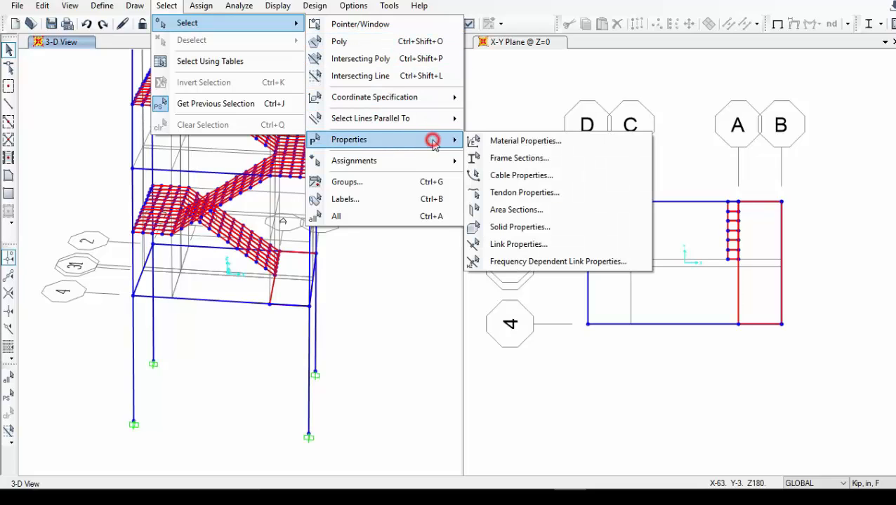
{"action": "left_click", "coordinate": [576, 209]}
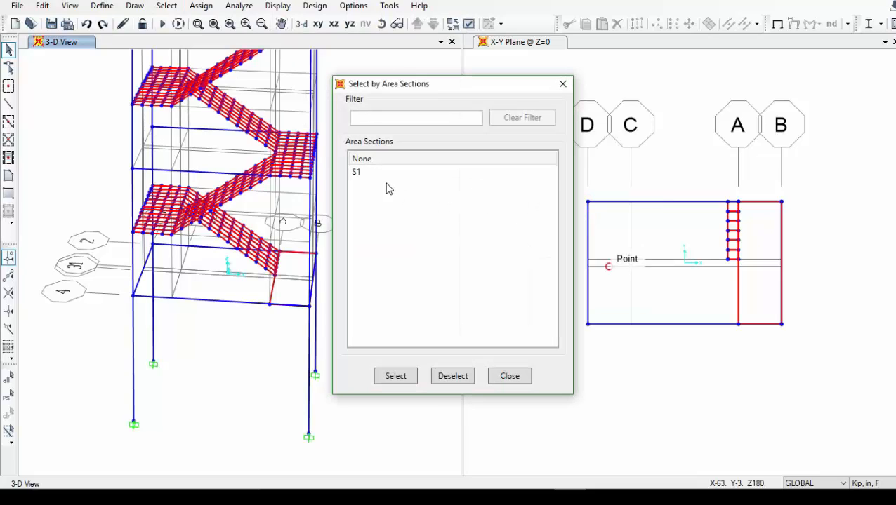
{"action": "left_click", "coordinate": [377, 172]}
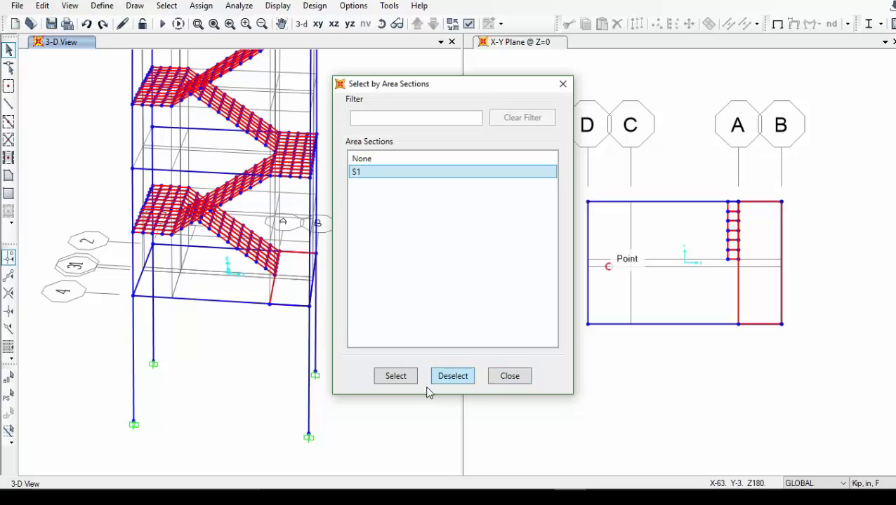
{"action": "left_click", "coordinate": [406, 378]}
{"action": "left_click", "coordinate": [509, 376]}
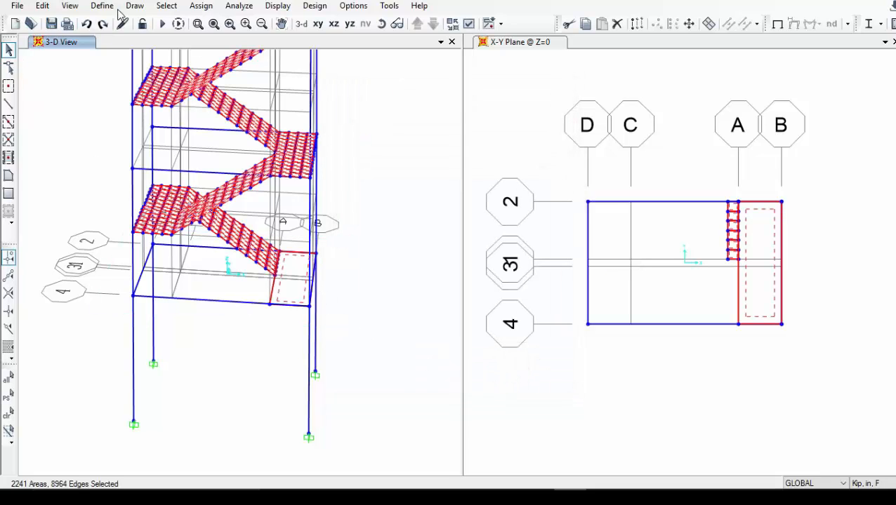
Step: Start a uniform shell load assignment on the selected areas, using load pattern LL
{"action": "left_click", "coordinate": [201, 5]}
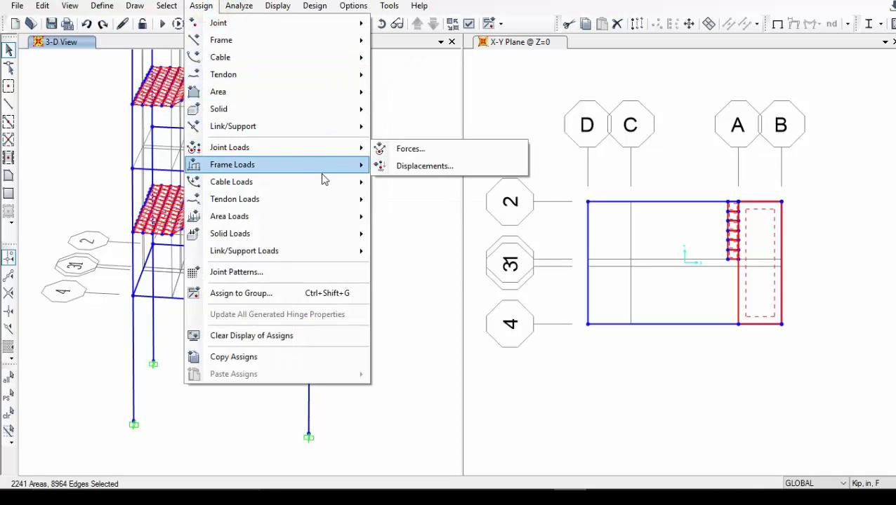
{"action": "mouse_move", "coordinate": [346, 220]}
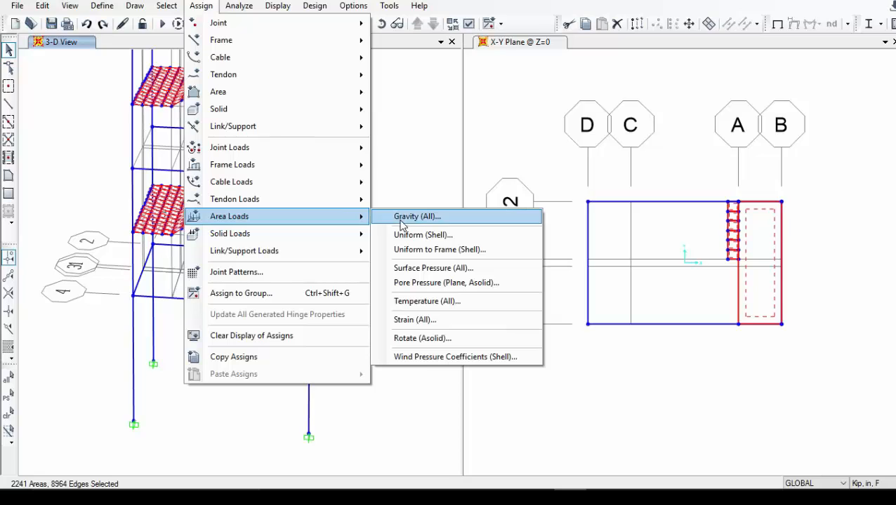
{"action": "left_click", "coordinate": [423, 236]}
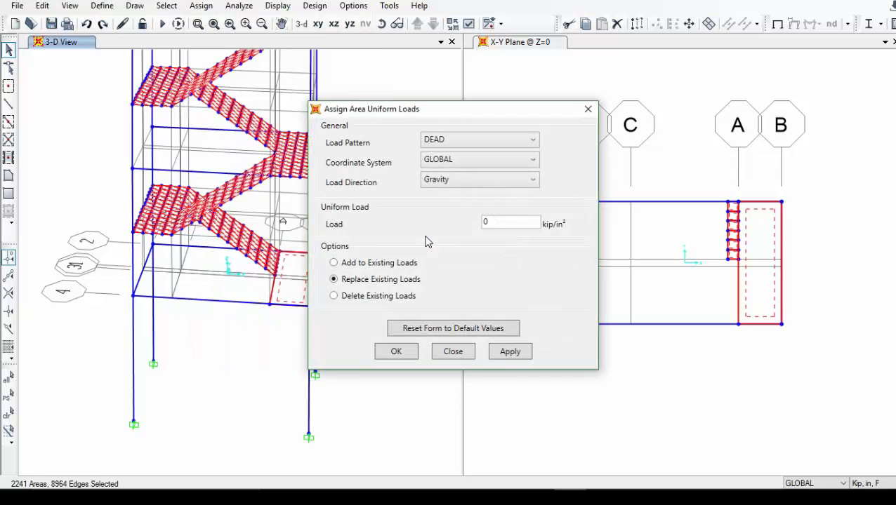
{"action": "left_click", "coordinate": [520, 139]}
{"action": "left_click", "coordinate": [507, 197]}
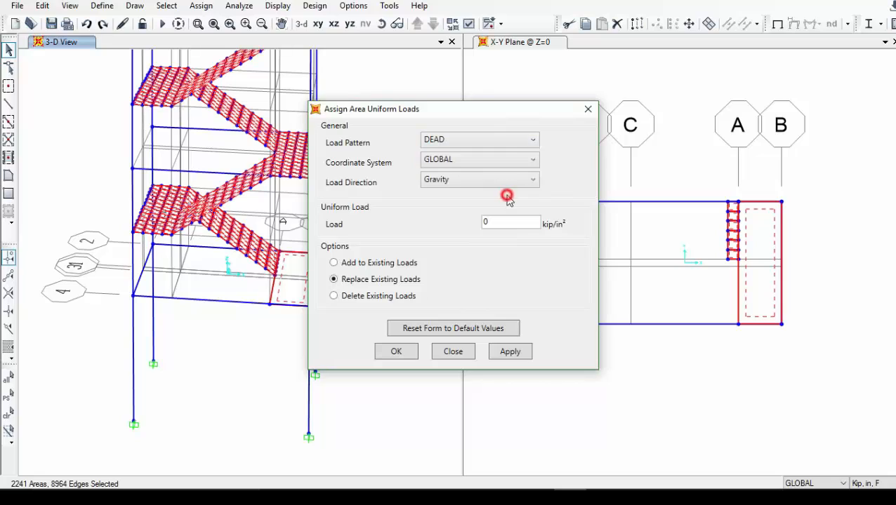
{"action": "left_click", "coordinate": [516, 143]}
{"action": "left_click", "coordinate": [506, 182]}
Step: Switch the units to lb, ft, F and apply a uniform LL load of 80 lb/ft² to the selected S1 areas
{"action": "double_click", "coordinate": [509, 226]}
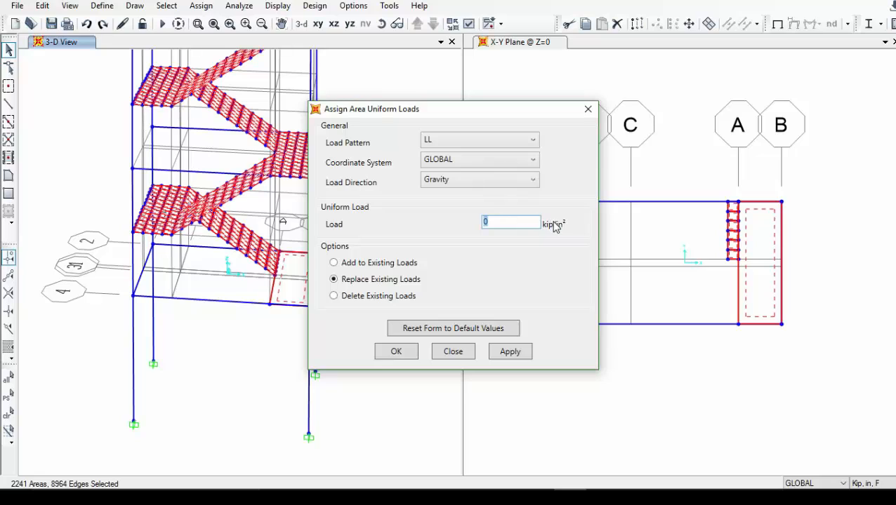
{"action": "left_click", "coordinate": [887, 483]}
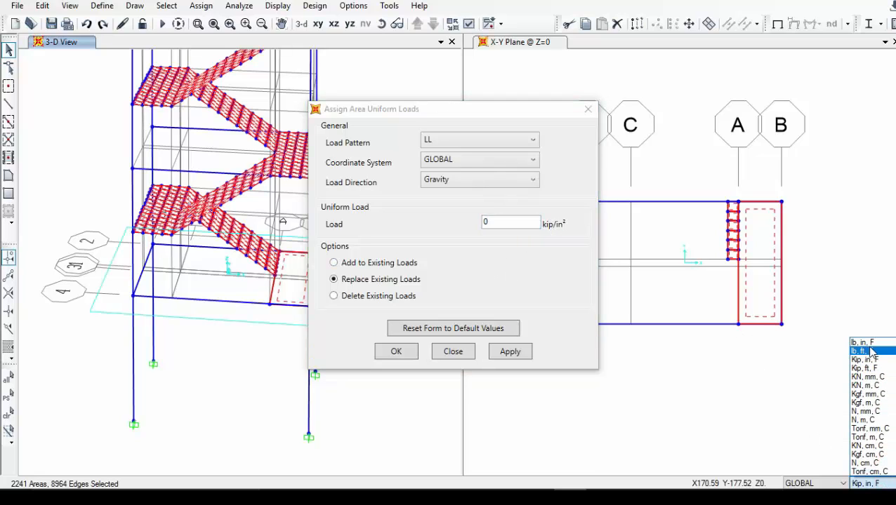
{"action": "left_click", "coordinate": [870, 350]}
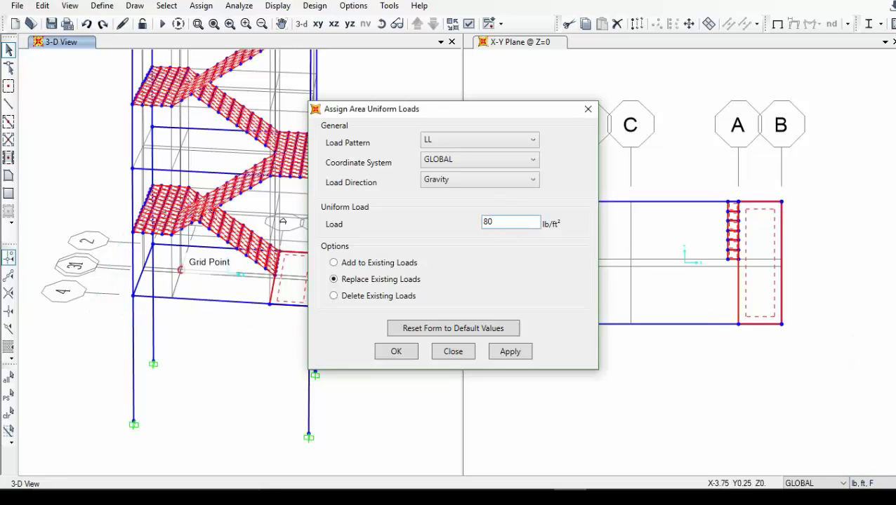
{"action": "left_click_drag", "start_coordinate": [499, 108], "coordinate": [621, 95]}
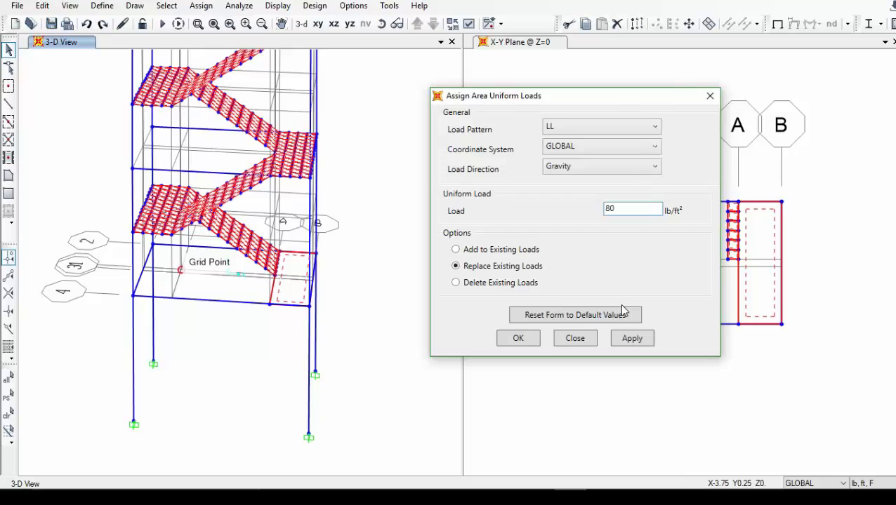
{"action": "left_click", "coordinate": [632, 339]}
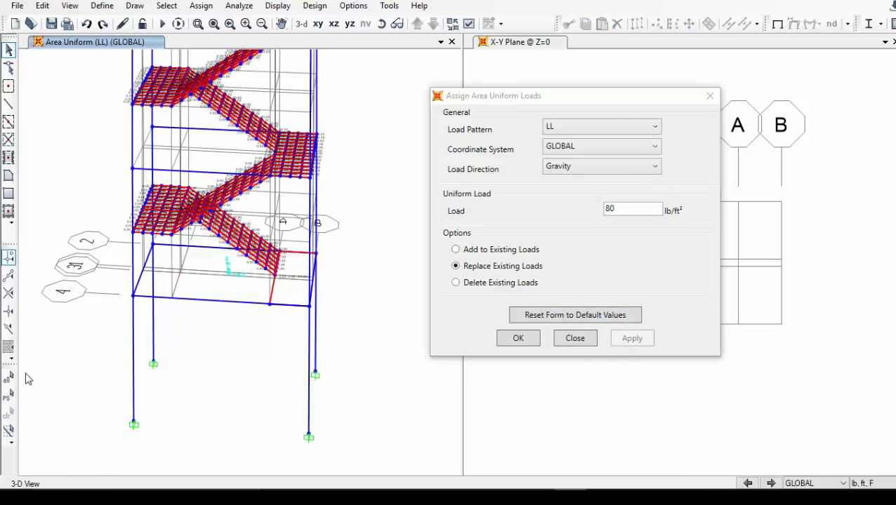
Step: Restore the previous area selection and apply a uniform gravity load of 25 lb/ft² under load pattern FF
{"action": "left_click", "coordinate": [8, 396]}
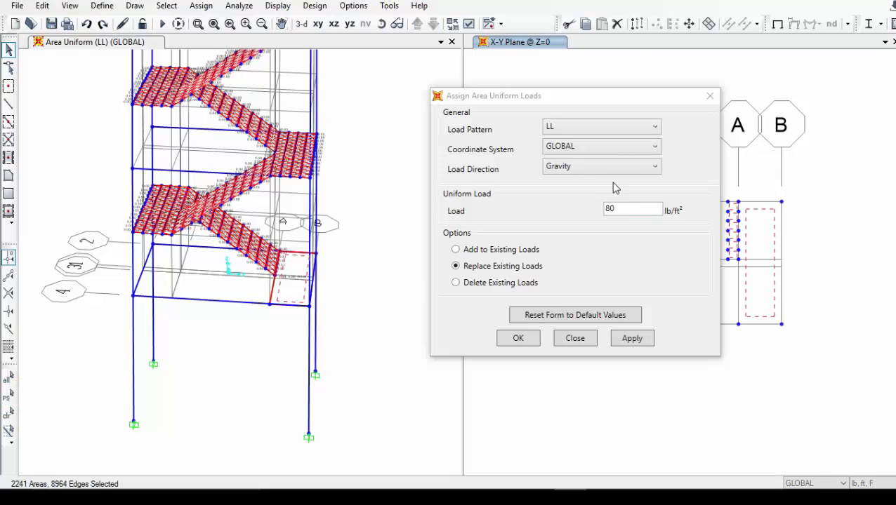
{"action": "left_click", "coordinate": [632, 128]}
{"action": "left_click", "coordinate": [627, 153]}
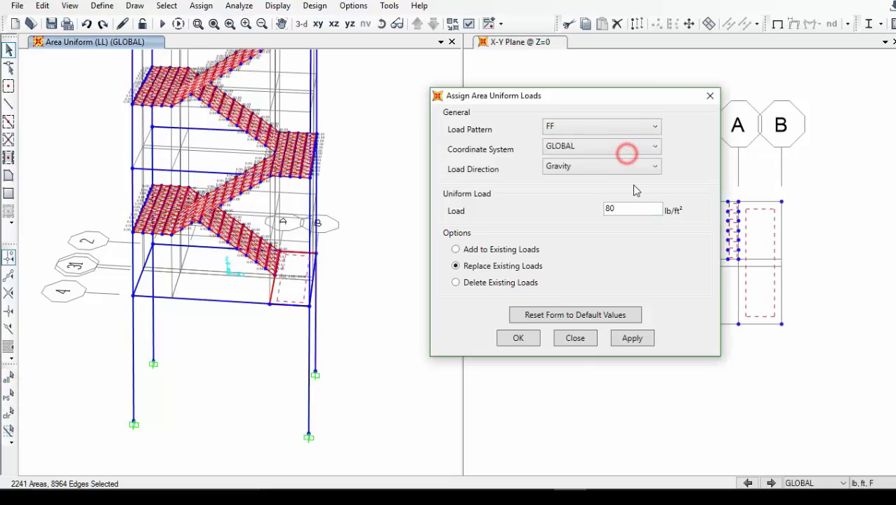
{"action": "left_click_drag", "start_coordinate": [636, 209], "coordinate": [596, 222]}
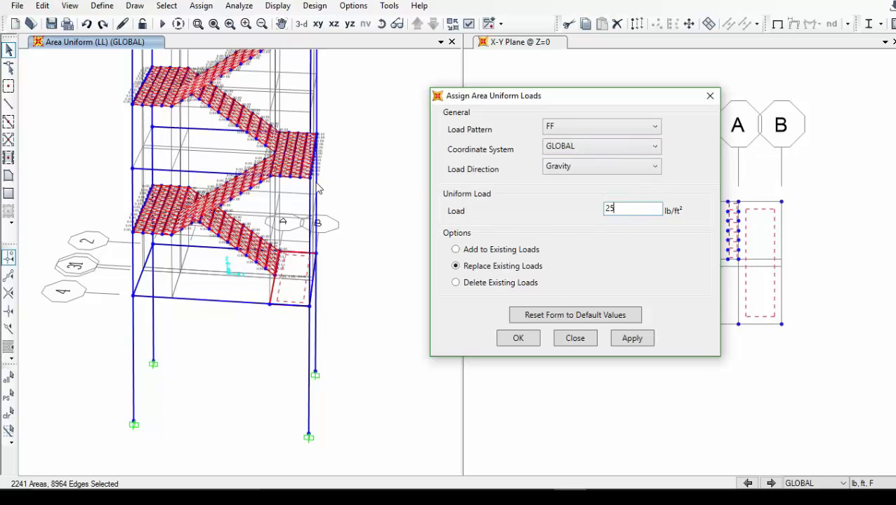
{"action": "left_click", "coordinate": [643, 339]}
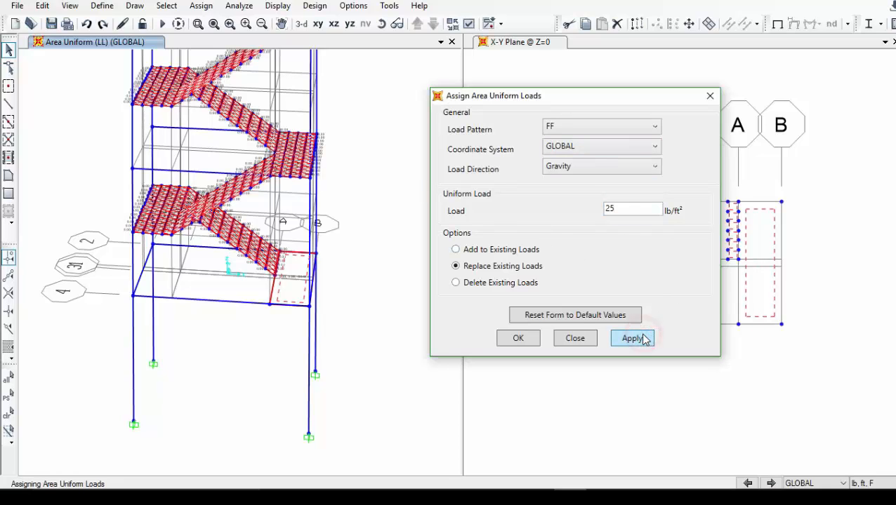
{"action": "left_click", "coordinate": [521, 339]}
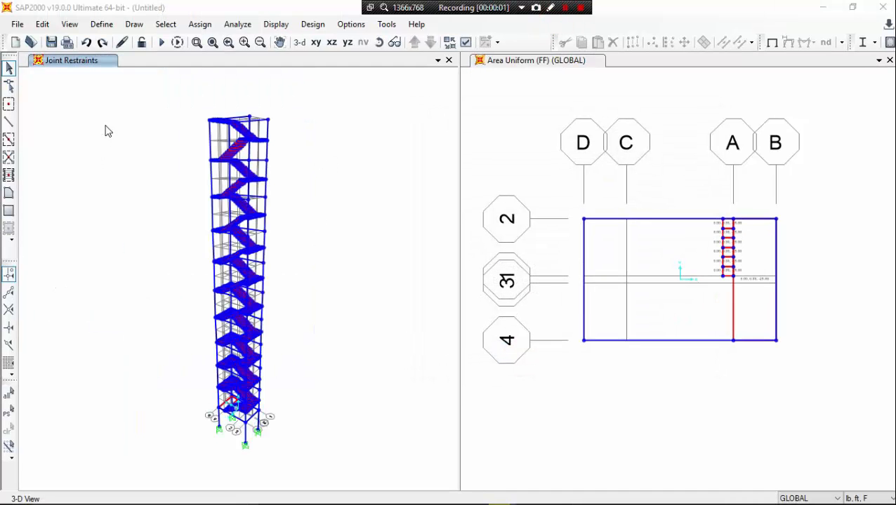
Step: Create a new load combination named ALL LOAD WITH FACTOR
{"action": "left_click", "coordinate": [101, 25]}
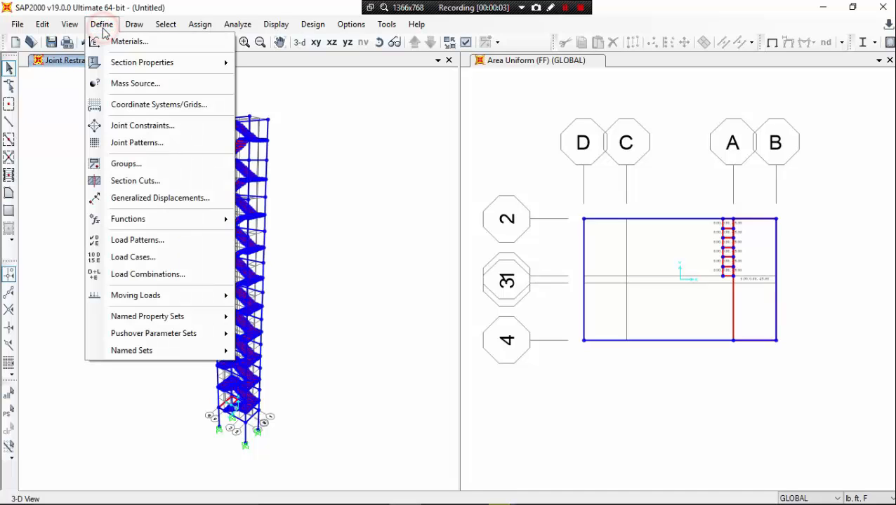
{"action": "left_click", "coordinate": [204, 275]}
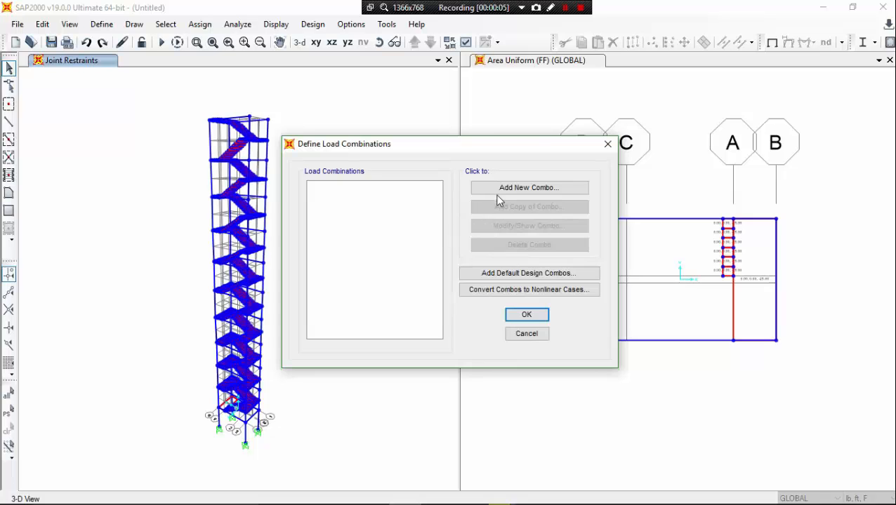
{"action": "left_click", "coordinate": [502, 188]}
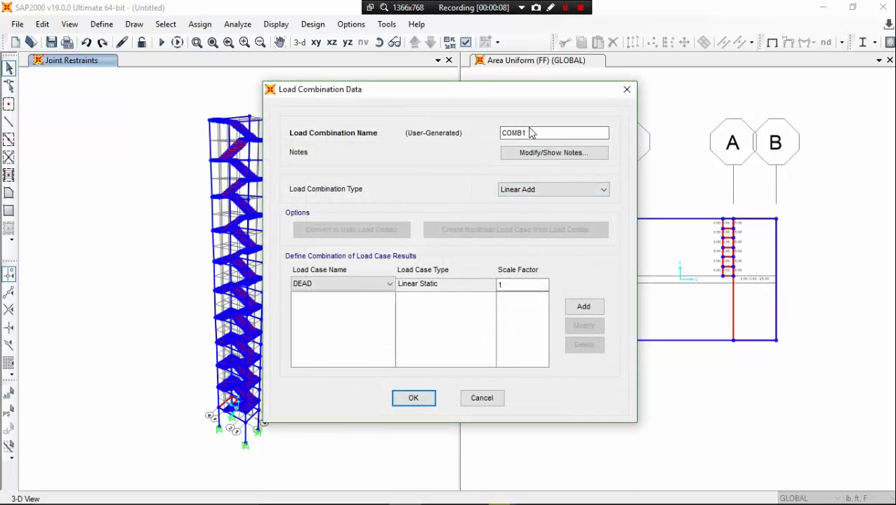
{"action": "double_click", "coordinate": [530, 132]}
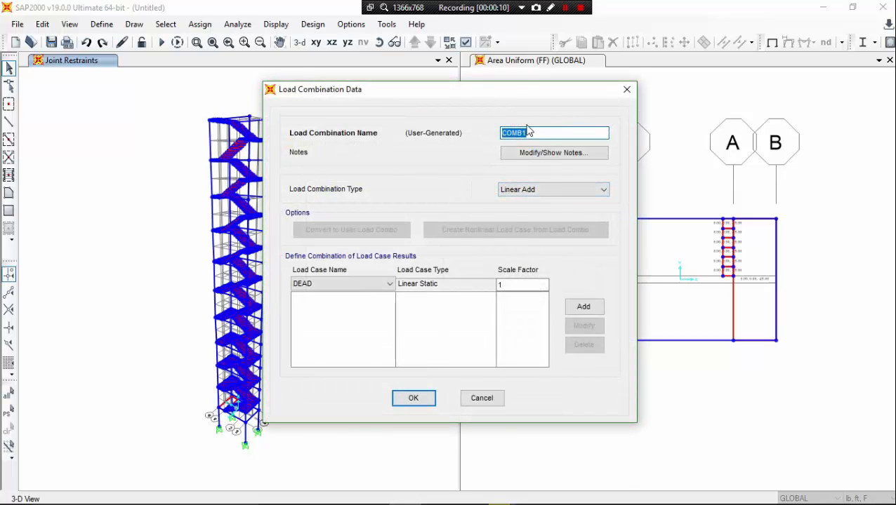
{"action": "type", "text": "ALL LOAD WITH FACTOR"}
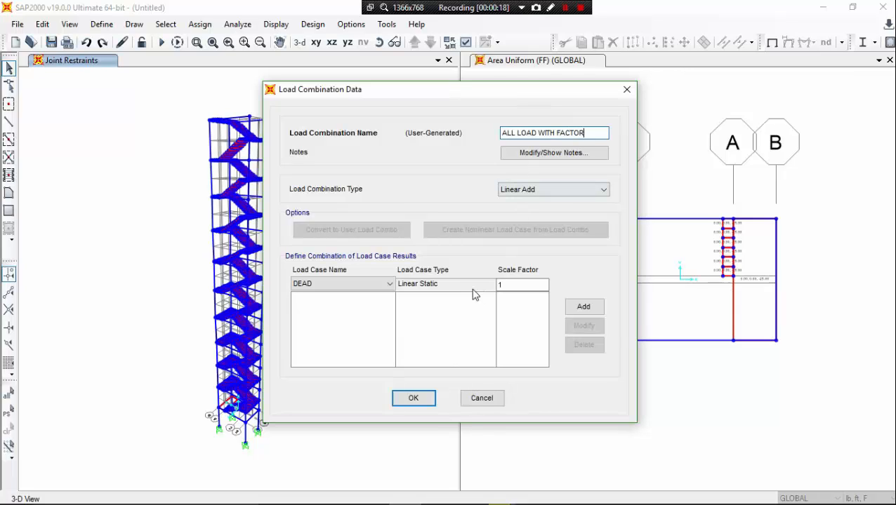
Step: Add the load cases DEAD and FF to the combination, each with a scale factor of 1.4
{"action": "left_click", "coordinate": [516, 286]}
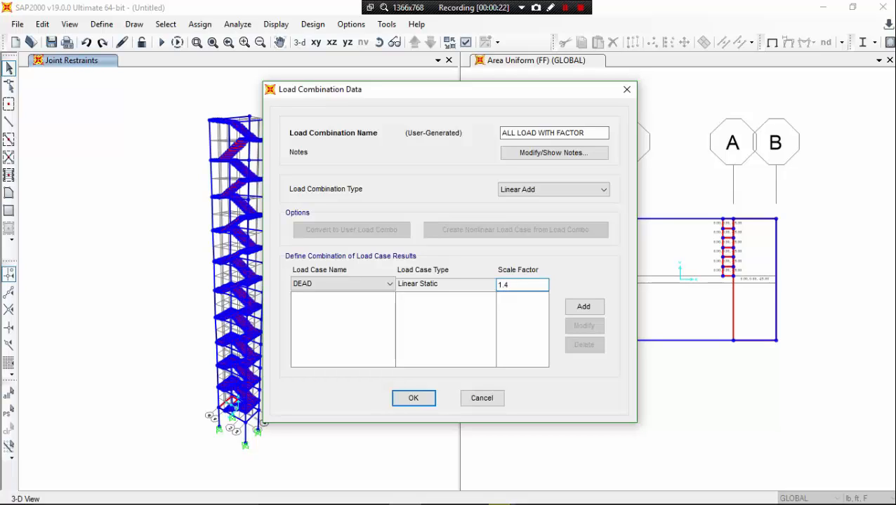
{"action": "type", "text": ".4"}
{"action": "left_click", "coordinate": [582, 309]}
{"action": "left_click", "coordinate": [387, 285]}
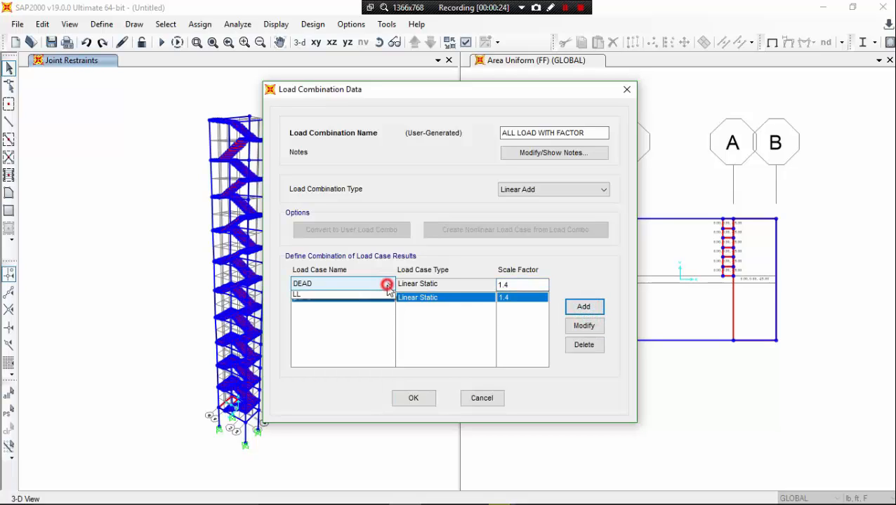
{"action": "left_click", "coordinate": [380, 309]}
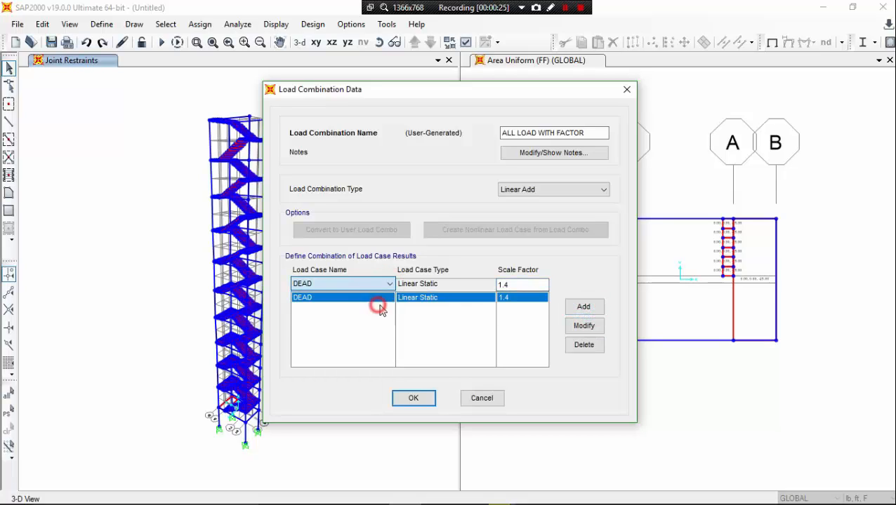
{"action": "left_click", "coordinate": [583, 309]}
Step: Add load case LL with a scale factor of 1.7 and accept the load combination definitions
{"action": "left_click", "coordinate": [387, 285]}
{"action": "left_click", "coordinate": [376, 316]}
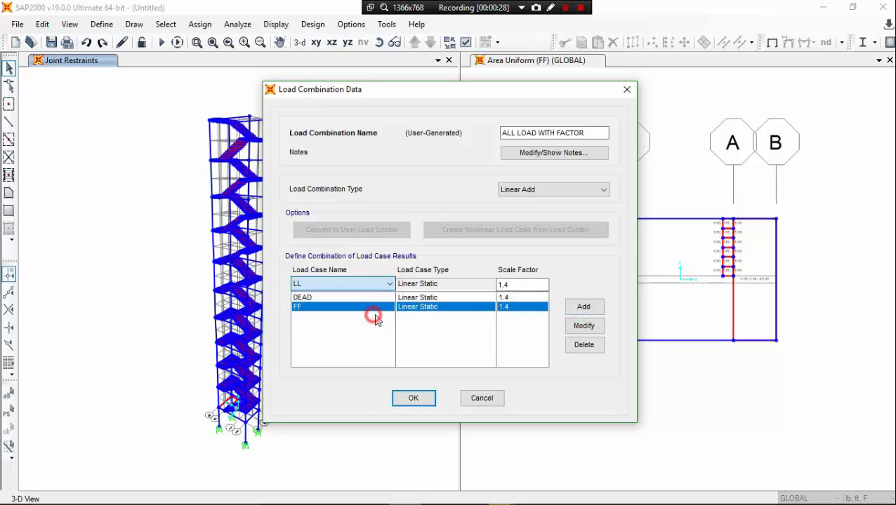
{"action": "left_click", "coordinate": [523, 284]}
{"action": "key", "text": "BackSpace"}
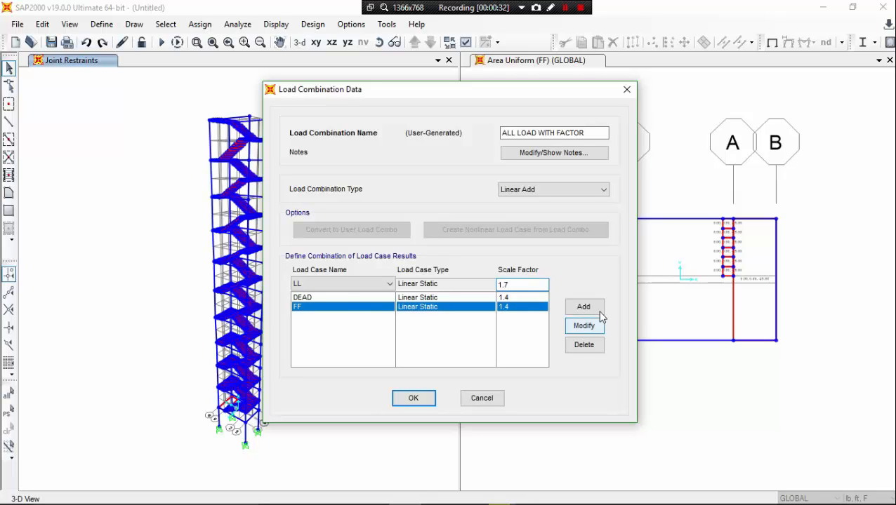
{"action": "left_click", "coordinate": [586, 306]}
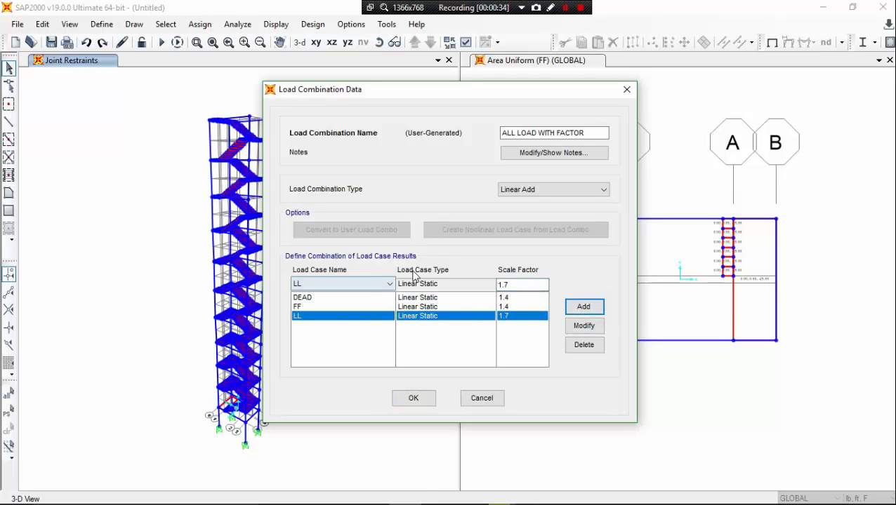
{"action": "left_click", "coordinate": [458, 92]}
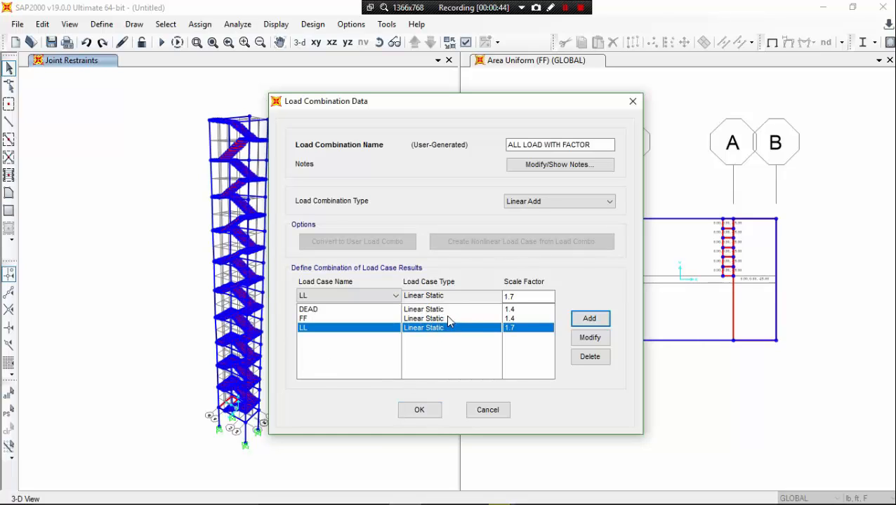
{"action": "left_click", "coordinate": [430, 410]}
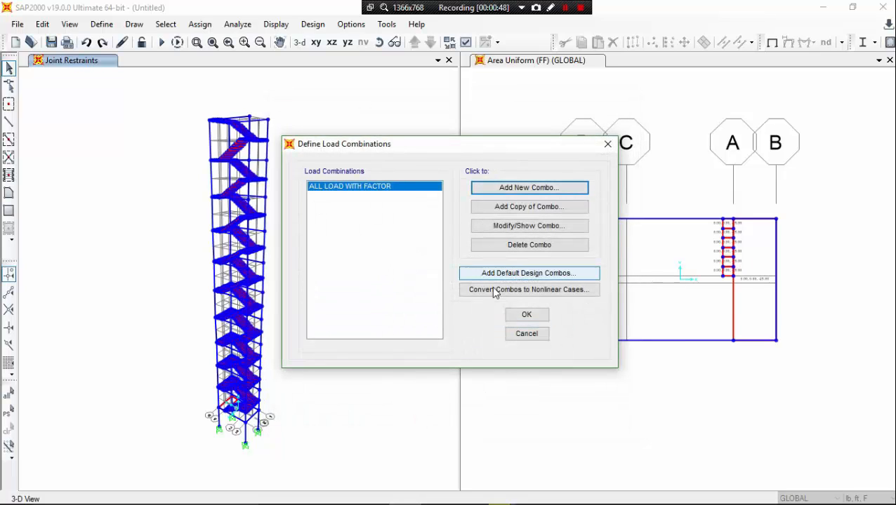
{"action": "left_click", "coordinate": [536, 316]}
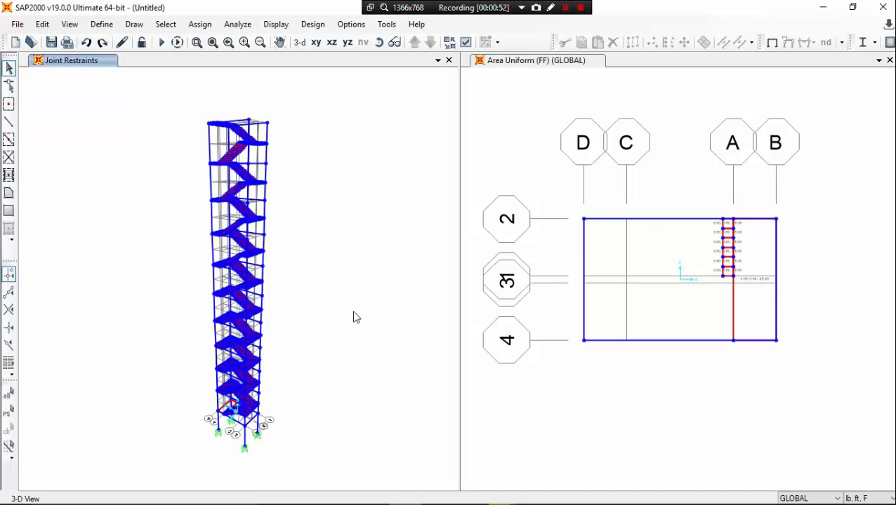
Step: Divide the undivided base-level landing area between grids A and B into 4 by 13 objects
{"action": "scroll", "coordinate": [260, 371], "scroll_direction": "up", "scroll_amount": 2}
{"action": "scroll", "coordinate": [260, 371], "scroll_direction": "up", "scroll_amount": 2}
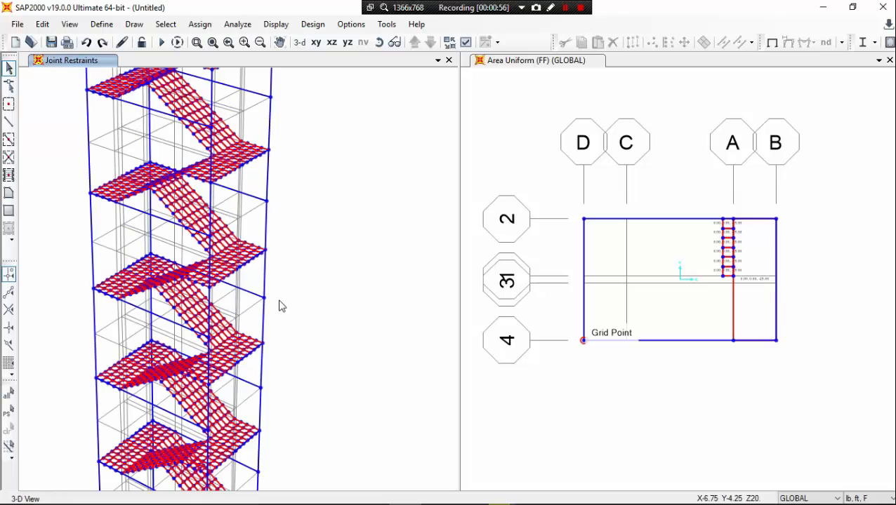
{"action": "middle_click_drag", "start_coordinate": [280, 306], "coordinate": [383, 344]}
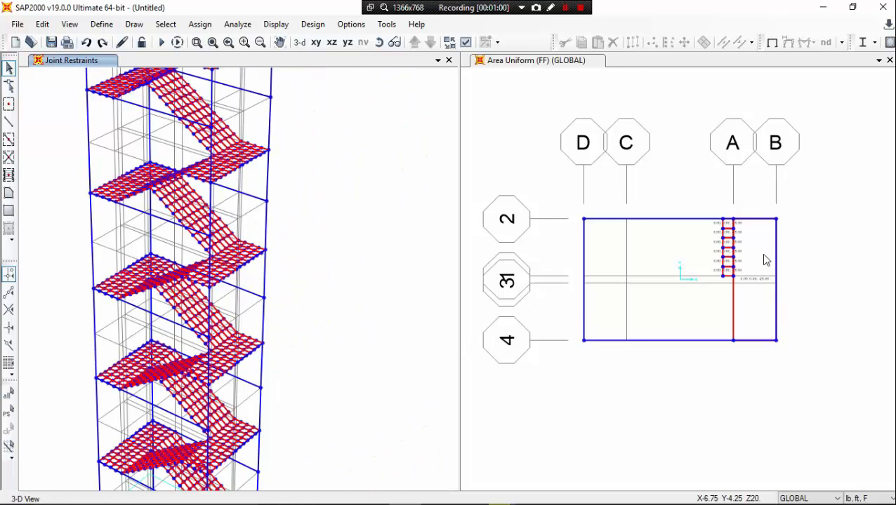
{"action": "middle_click_drag", "start_coordinate": [764, 260], "coordinate": [726, 211]}
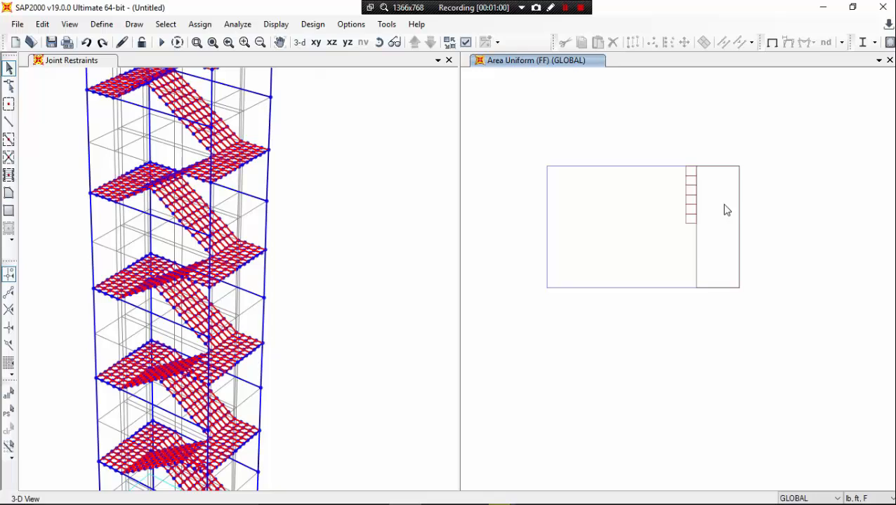
{"action": "left_click", "coordinate": [714, 256]}
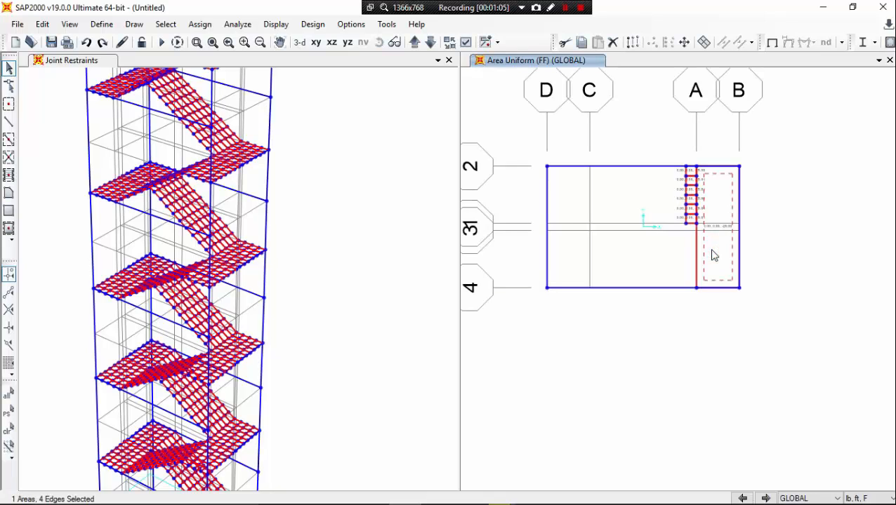
{"action": "middle_click_drag", "start_coordinate": [315, 335], "coordinate": [373, 202]}
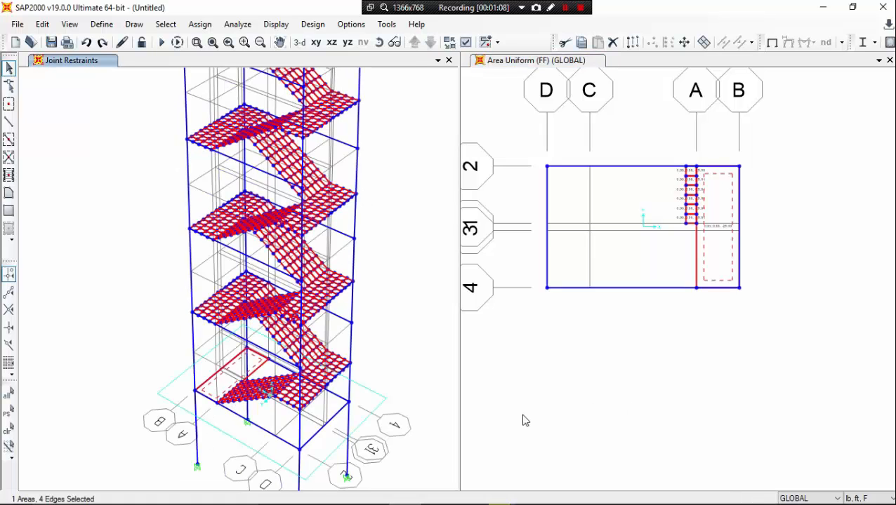
{"action": "left_click", "coordinate": [43, 24]}
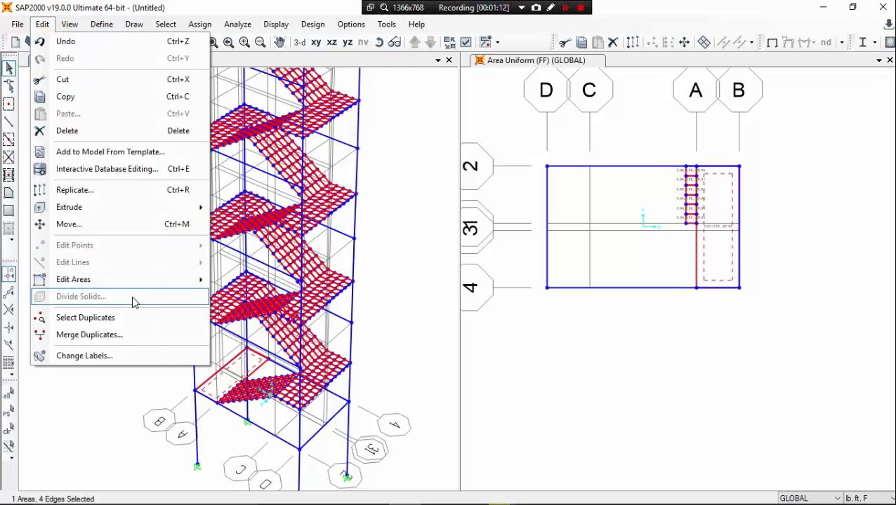
{"action": "mouse_move", "coordinate": [150, 280]}
{"action": "left_click", "coordinate": [237, 281]}
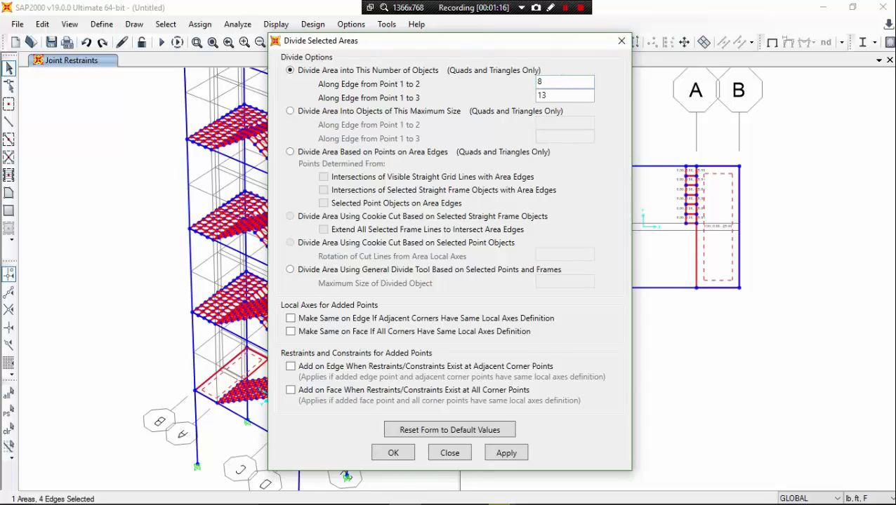
{"action": "double_click", "coordinate": [555, 82]}
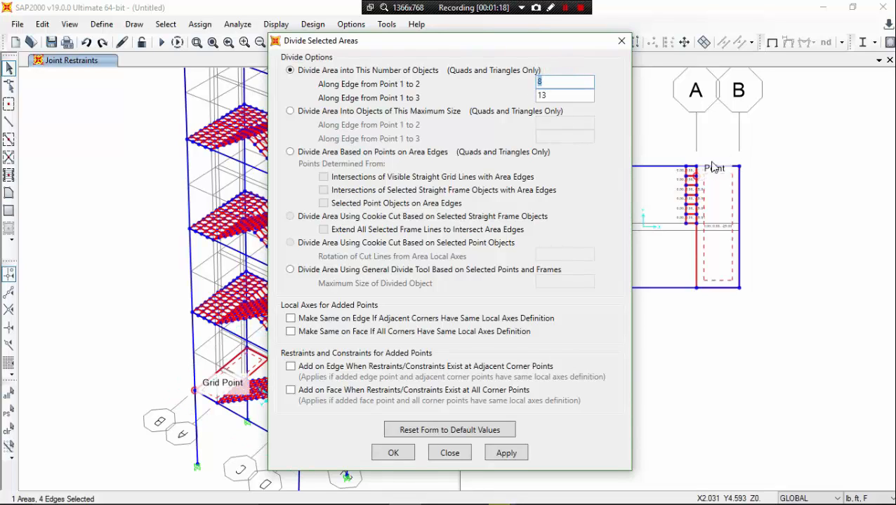
{"action": "left_click", "coordinate": [561, 121]}
{"action": "type", "text": "4"}
{"action": "left_click", "coordinate": [552, 95]}
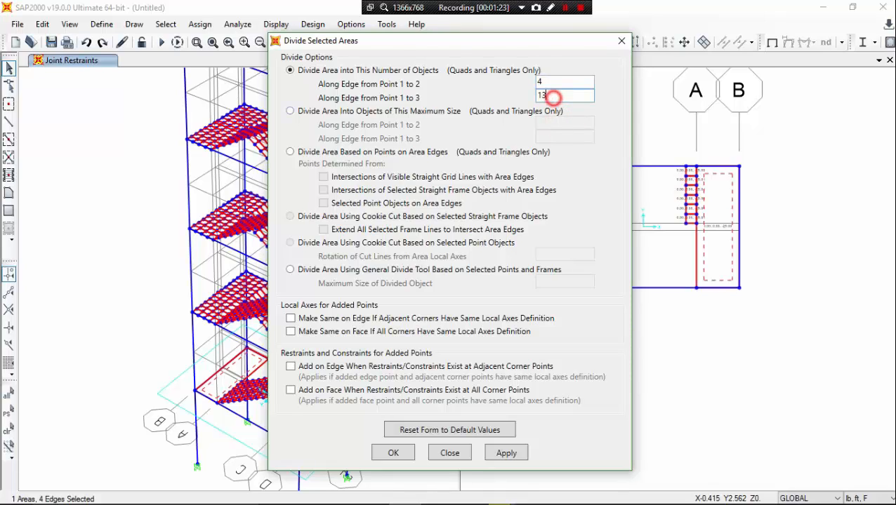
{"action": "left_click", "coordinate": [509, 452]}
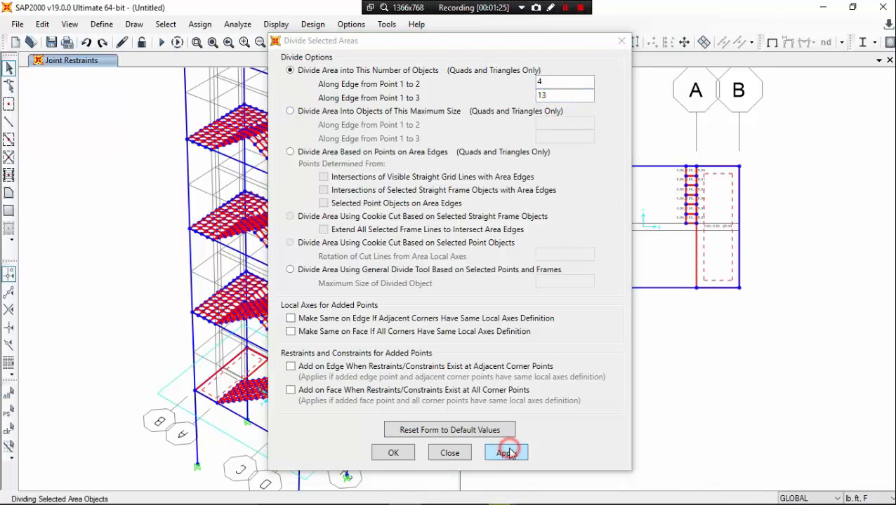
{"action": "left_click", "coordinate": [395, 454]}
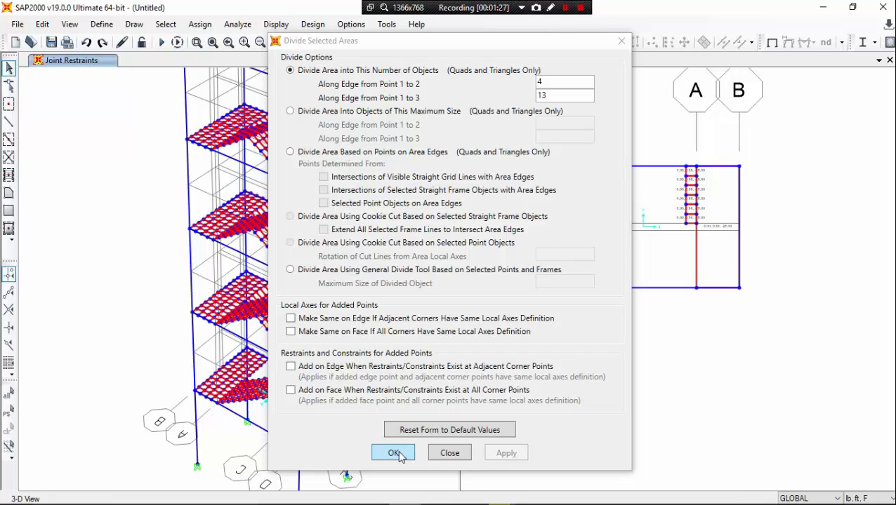
Step: Apply the 4 by 13 division of the base-level landing and inspect where its mesh meets the adjoining narrow strip of areas
{"action": "left_click", "coordinate": [394, 454]}
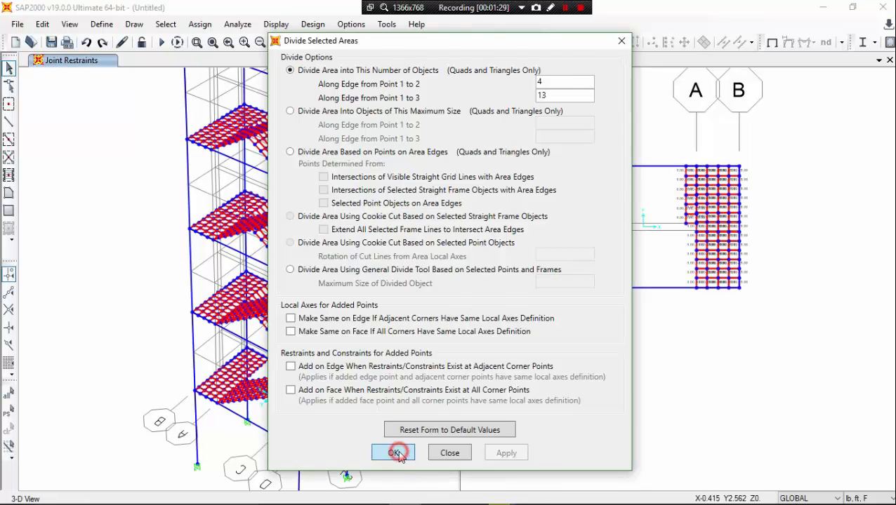
{"action": "scroll", "coordinate": [733, 228], "scroll_direction": "up", "scroll_amount": 4}
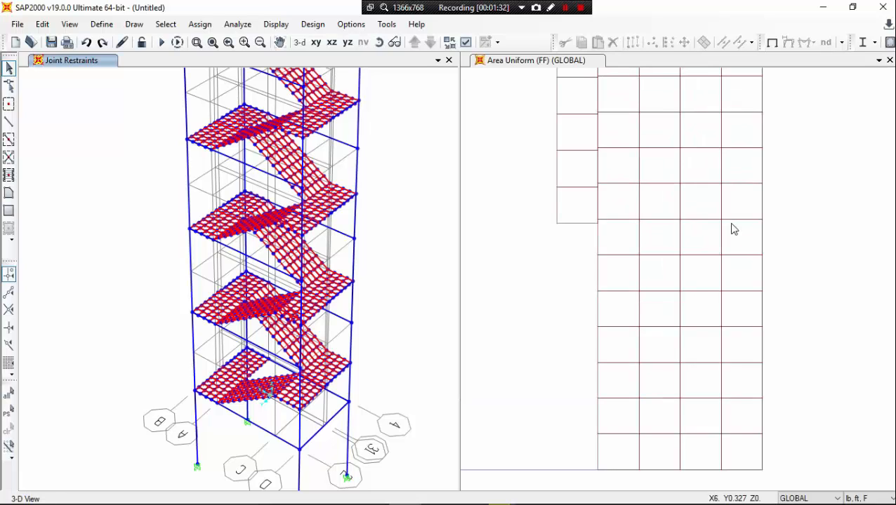
{"action": "scroll", "coordinate": [730, 224], "scroll_direction": "up", "scroll_amount": 1}
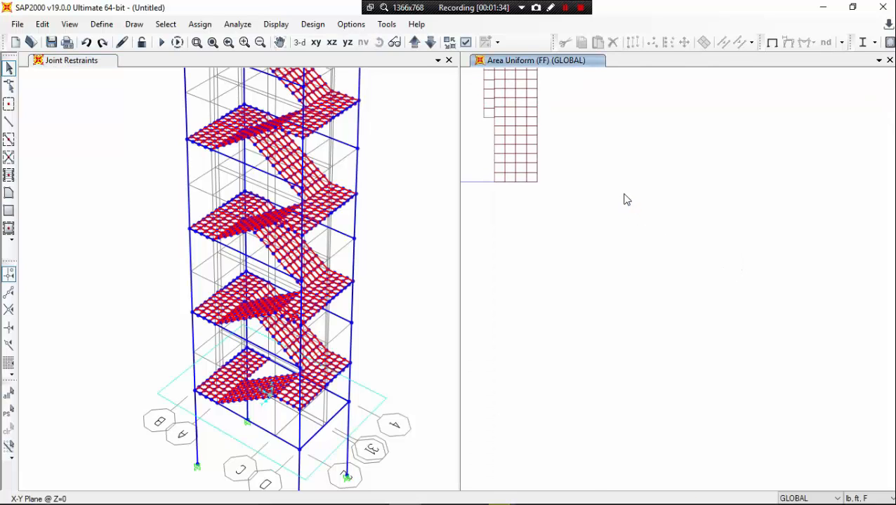
{"action": "scroll", "coordinate": [686, 265], "scroll_direction": "up", "scroll_amount": 3}
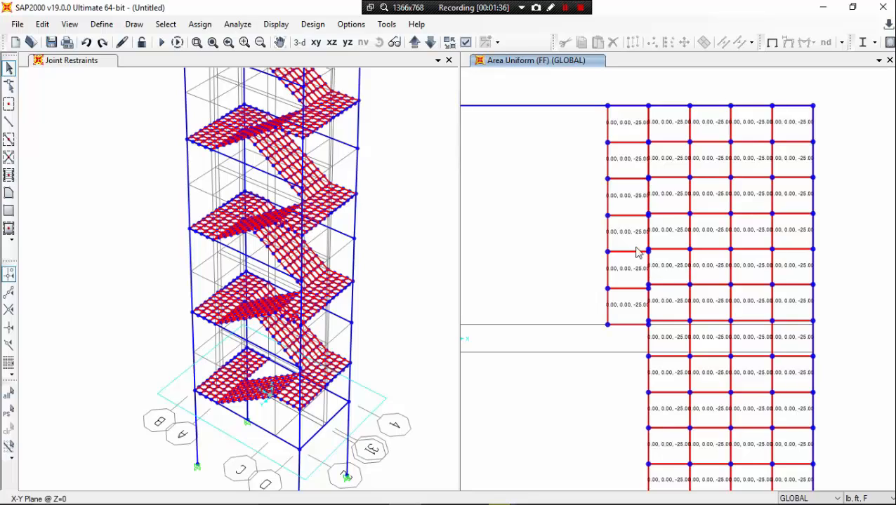
{"action": "scroll", "coordinate": [649, 288], "scroll_direction": "up", "scroll_amount": 4}
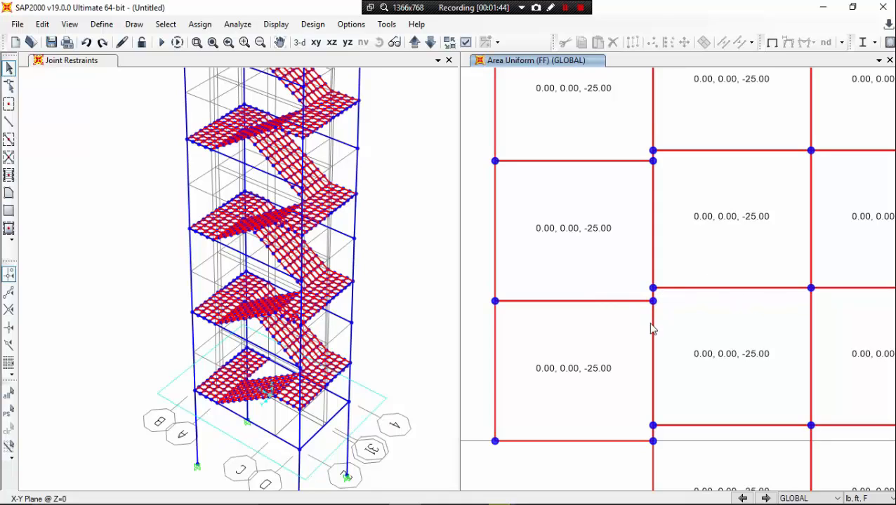
{"action": "scroll", "coordinate": [651, 328], "scroll_direction": "down", "scroll_amount": 3}
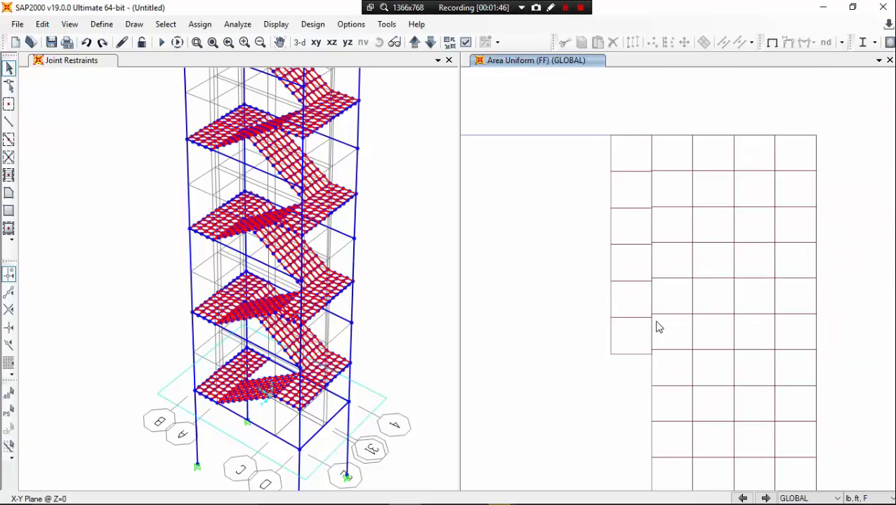
{"action": "middle_click_drag", "start_coordinate": [684, 242], "coordinate": [711, 136]}
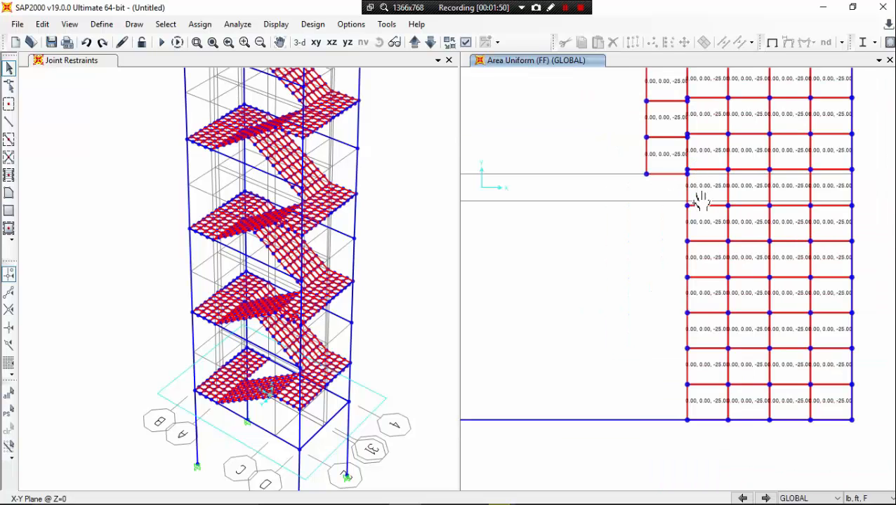
{"action": "middle_click_drag", "start_coordinate": [711, 177], "coordinate": [666, 324]}
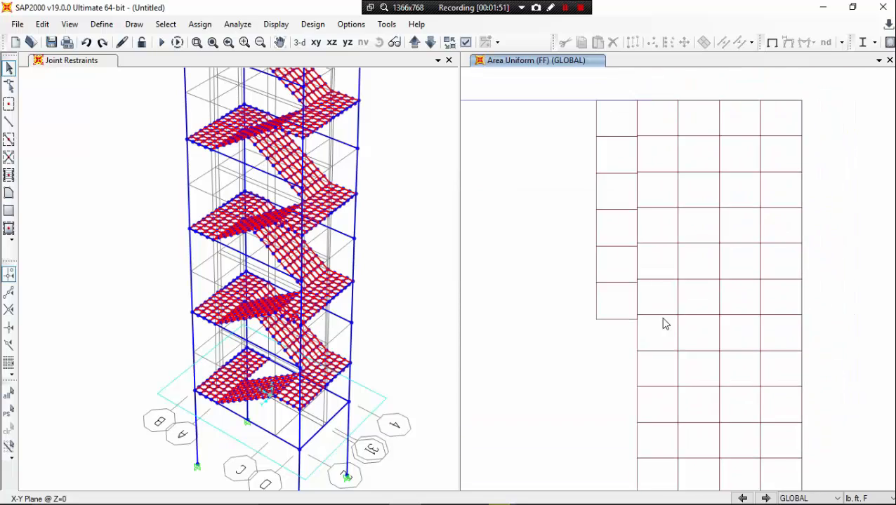
Step: Create edge constraints around the area object edges of the 13 landing areas in the column adjoining the narrow strip at Z=0
{"action": "left_click", "coordinate": [660, 120]}
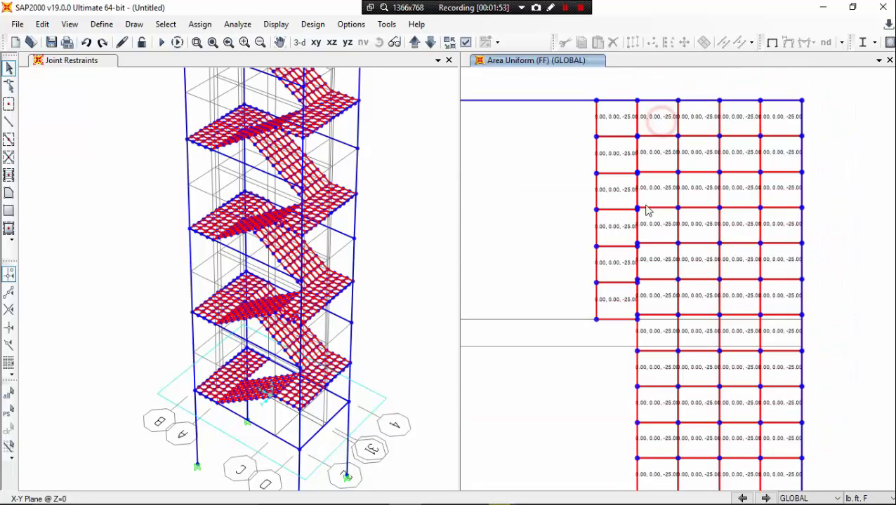
{"action": "left_click", "coordinate": [667, 144]}
{"action": "left_click", "coordinate": [668, 188]}
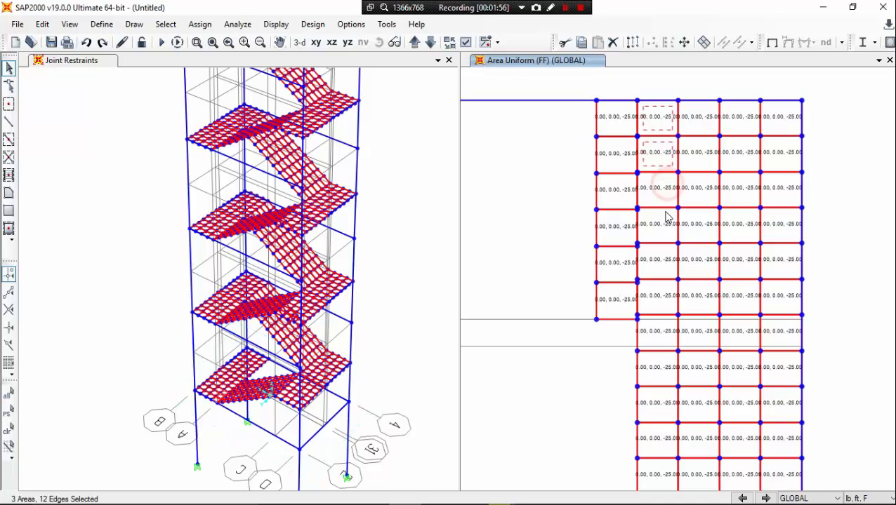
{"action": "left_click", "coordinate": [664, 219]}
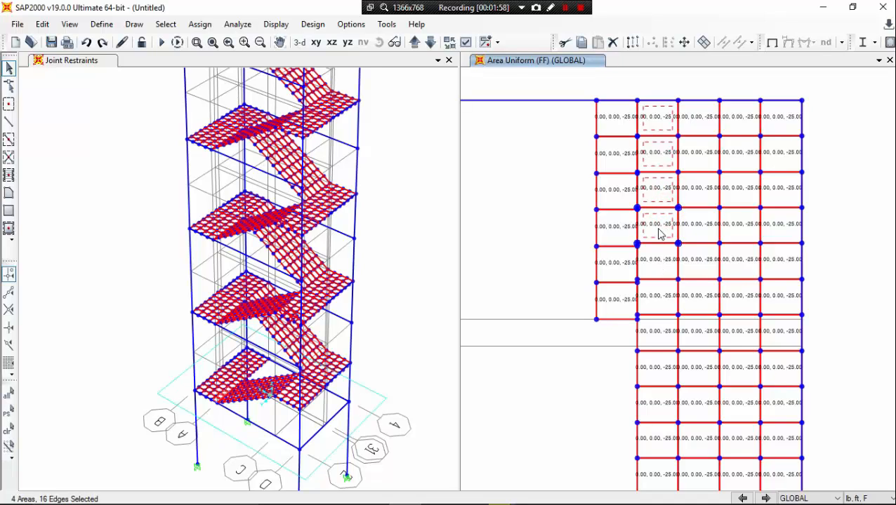
{"action": "left_click", "coordinate": [664, 270]}
{"action": "middle_click_drag", "start_coordinate": [665, 274], "coordinate": [690, 175]}
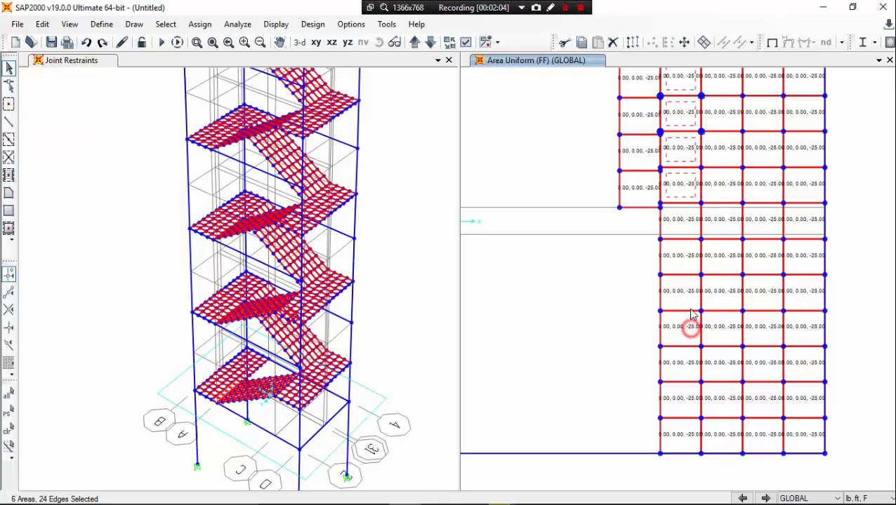
{"action": "left_click", "coordinate": [692, 222]}
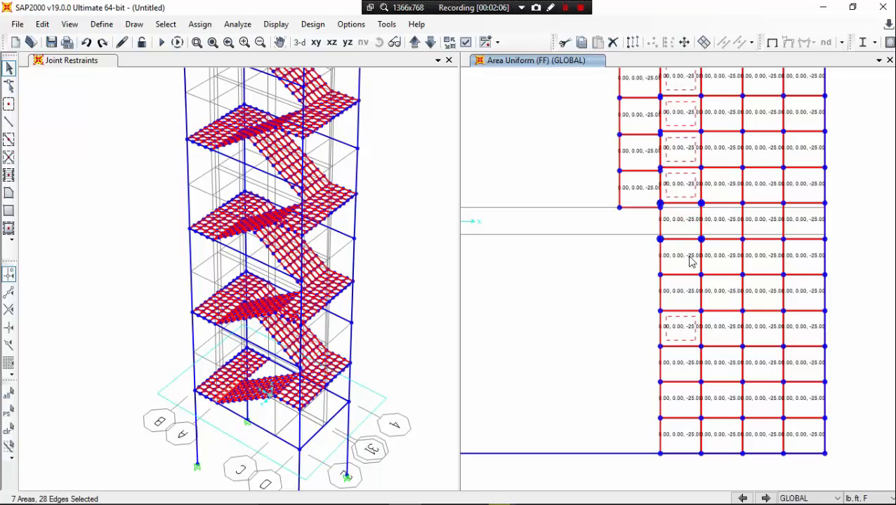
{"action": "left_click", "coordinate": [686, 286]}
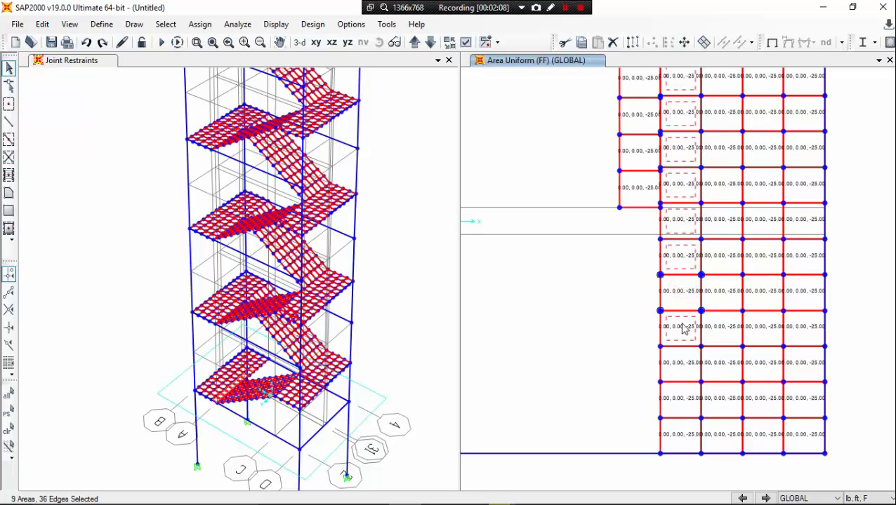
{"action": "left_click", "coordinate": [682, 298]}
{"action": "left_click", "coordinate": [681, 361]}
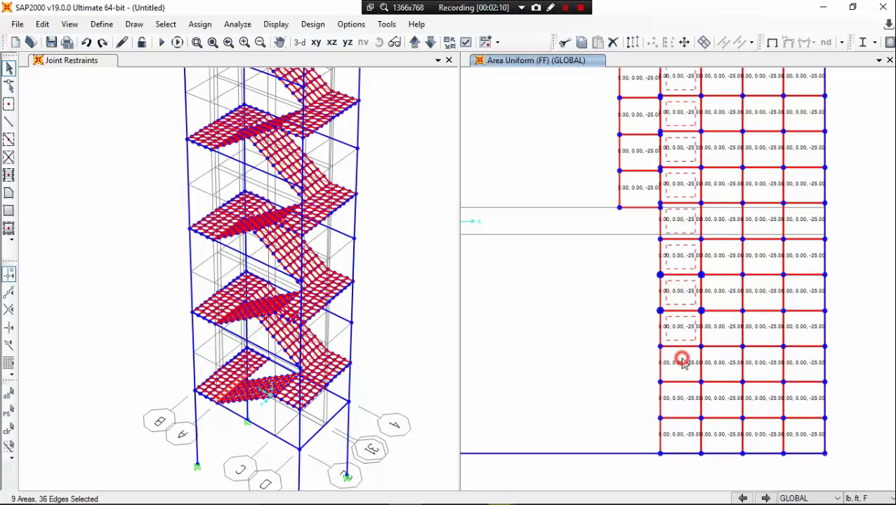
{"action": "left_click", "coordinate": [680, 402]}
{"action": "left_click", "coordinate": [682, 430]}
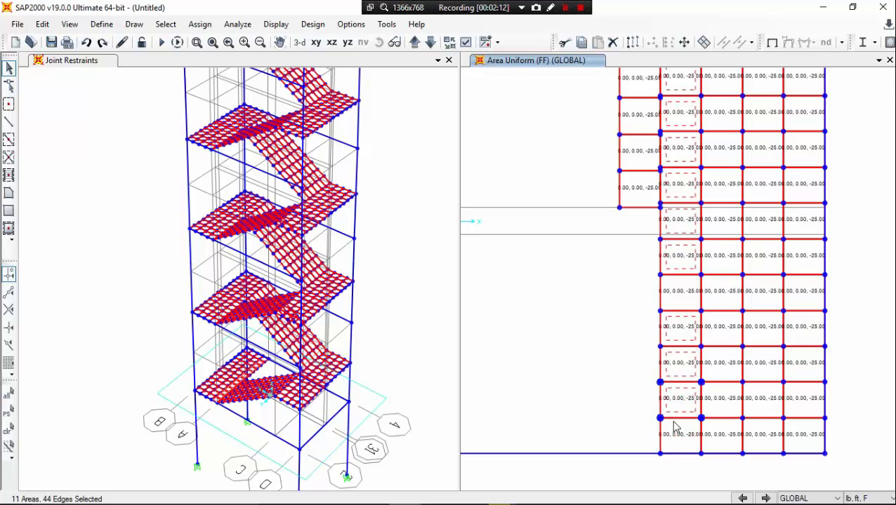
{"action": "left_click", "coordinate": [618, 409]}
{"action": "middle_click_drag", "start_coordinate": [615, 404], "coordinate": [604, 450]}
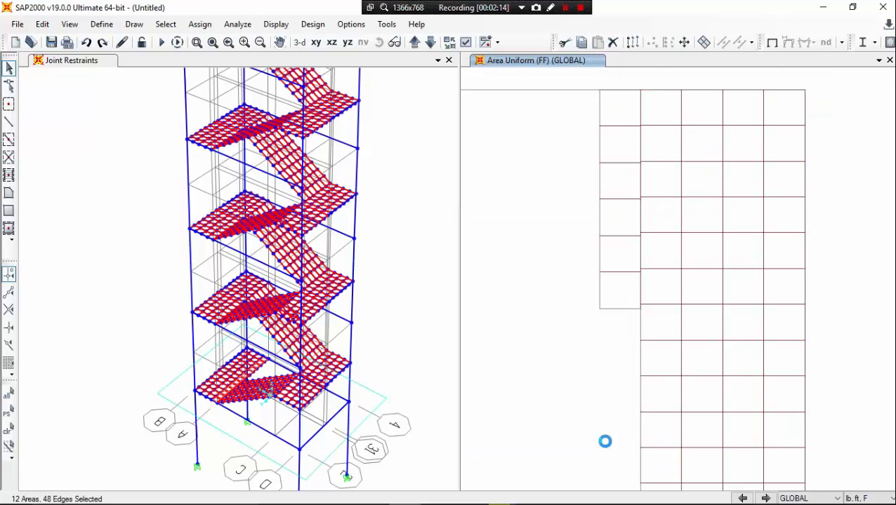
{"action": "middle_click_drag", "start_coordinate": [625, 412], "coordinate": [638, 413]}
{"action": "left_click", "coordinate": [199, 24]}
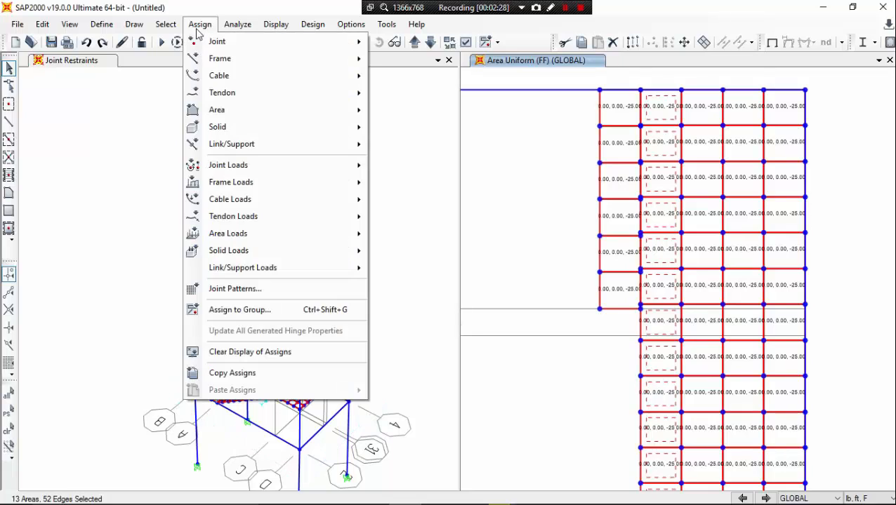
{"action": "mouse_move", "coordinate": [236, 112]}
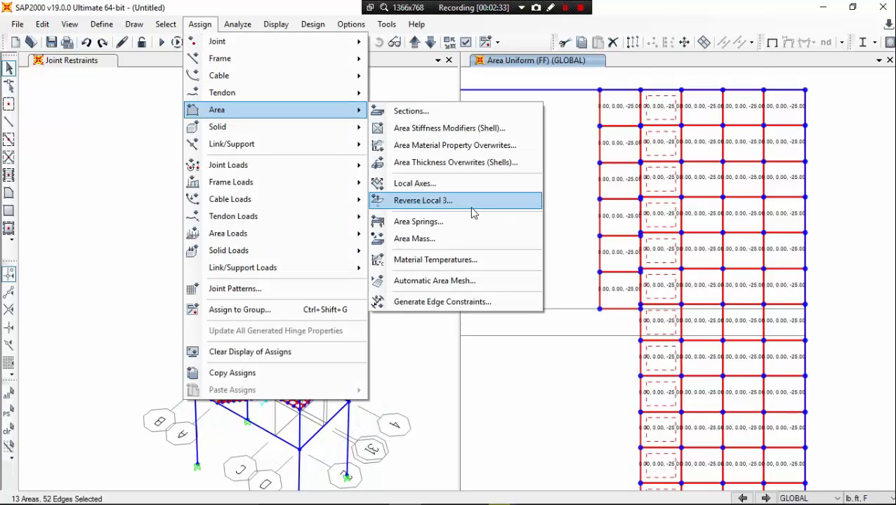
{"action": "left_click", "coordinate": [502, 304]}
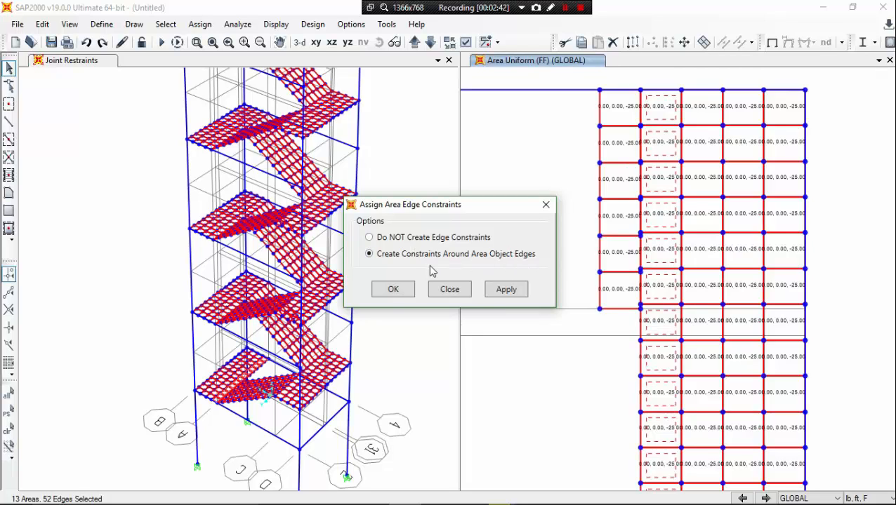
{"action": "left_click", "coordinate": [421, 238]}
{"action": "left_click", "coordinate": [429, 255]}
{"action": "left_click", "coordinate": [508, 287]}
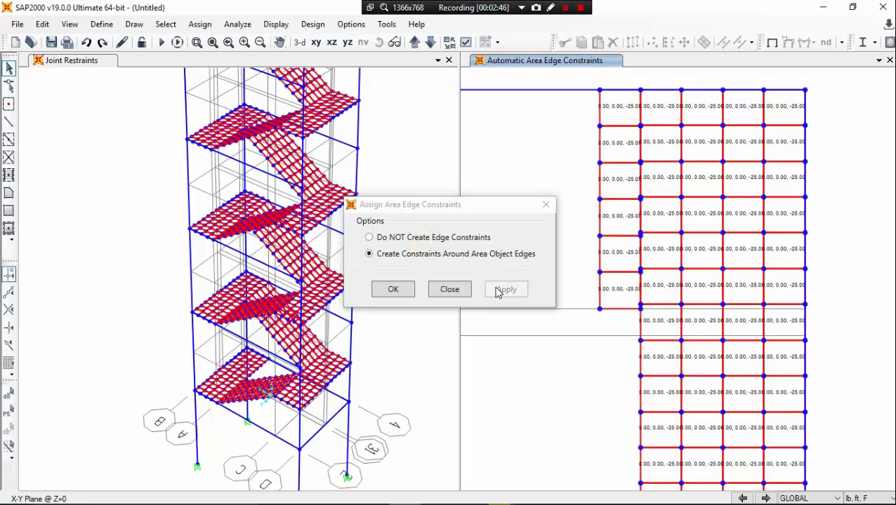
{"action": "left_click", "coordinate": [404, 289]}
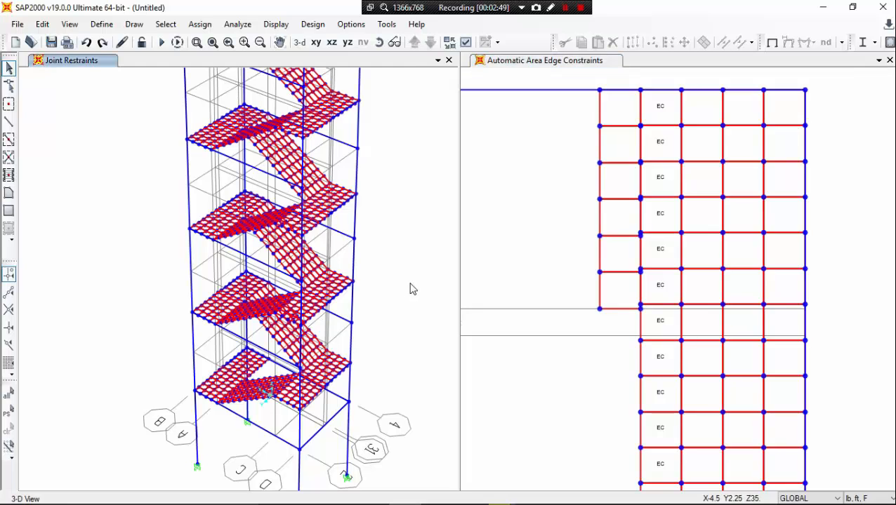
Step: Set the 3D view's view type to Extrude and restore the full view of the staircase tower
{"action": "middle_click_drag", "start_coordinate": [305, 420], "coordinate": [399, 271]}
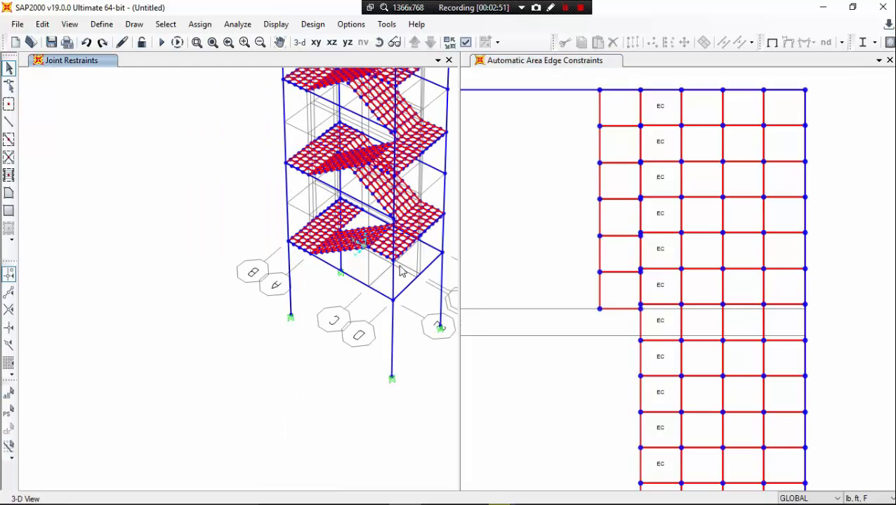
{"action": "middle_click_drag", "start_coordinate": [357, 301], "coordinate": [298, 350]}
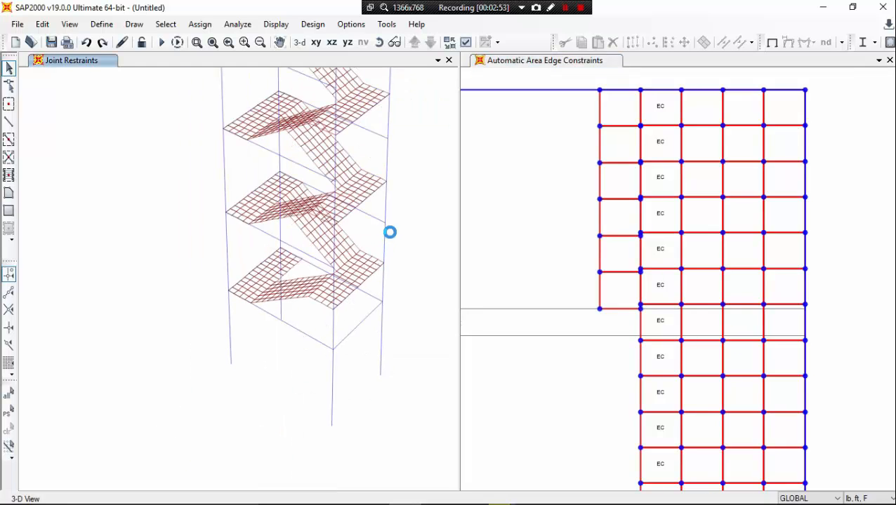
{"action": "left_click", "coordinate": [395, 223]}
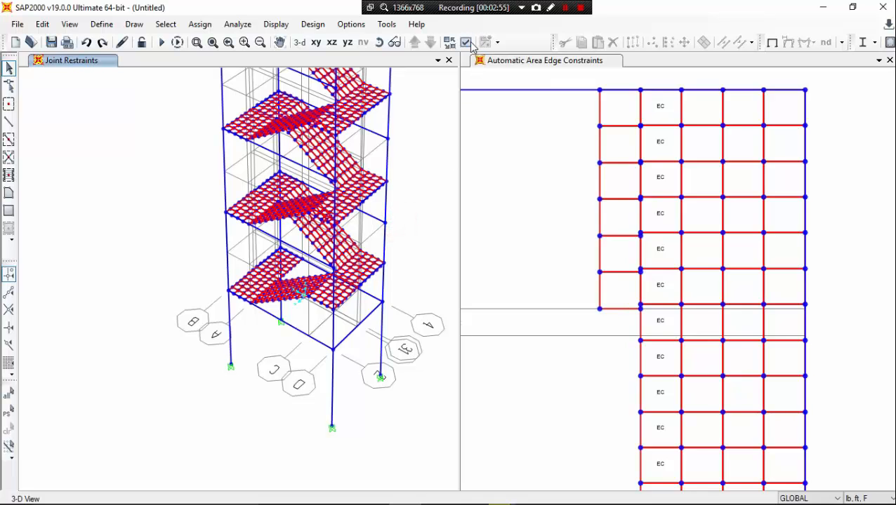
{"action": "left_click", "coordinate": [466, 42]}
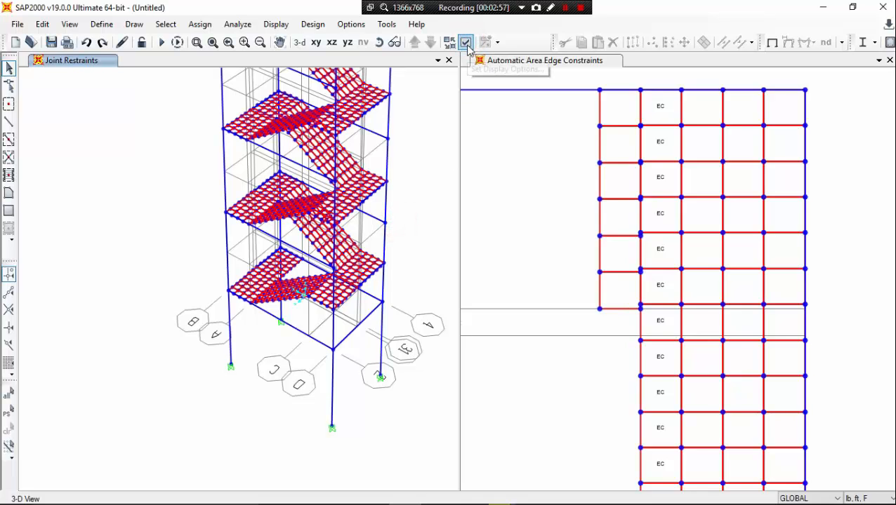
{"action": "left_click", "coordinate": [466, 42]}
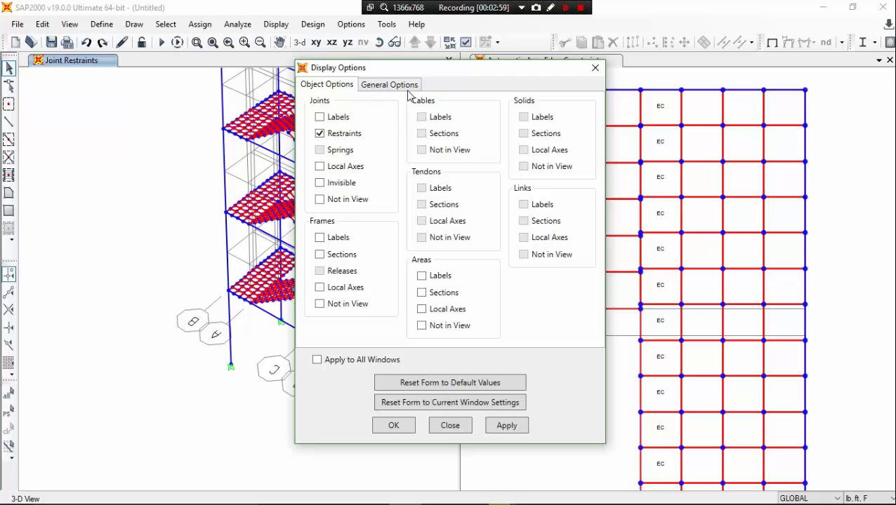
{"action": "left_click", "coordinate": [408, 87]}
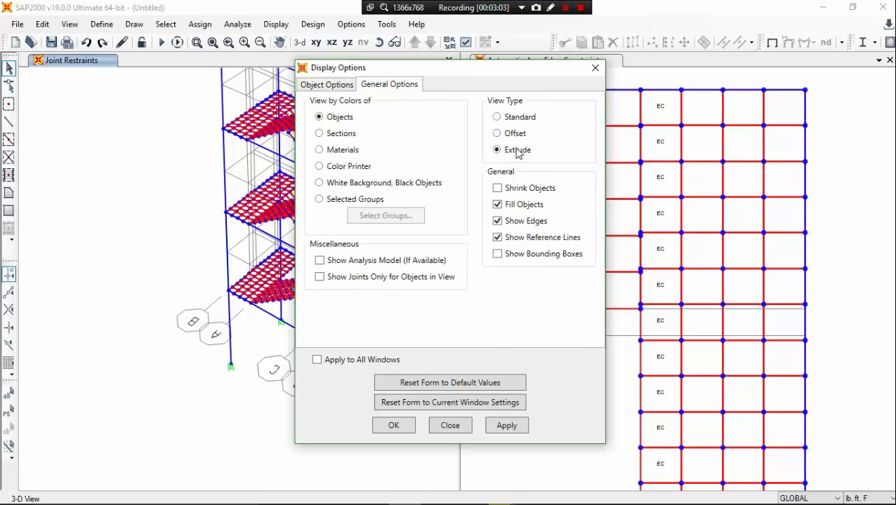
{"action": "left_click", "coordinate": [506, 426]}
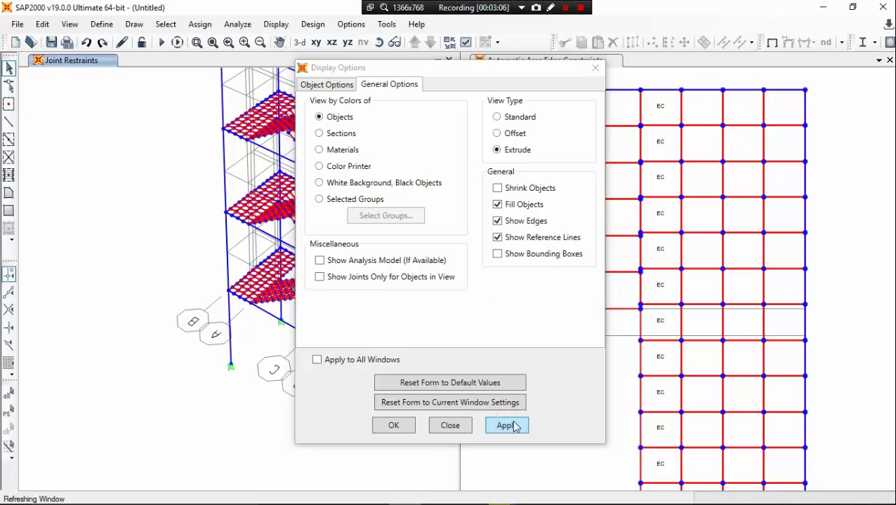
{"action": "left_click", "coordinate": [397, 429]}
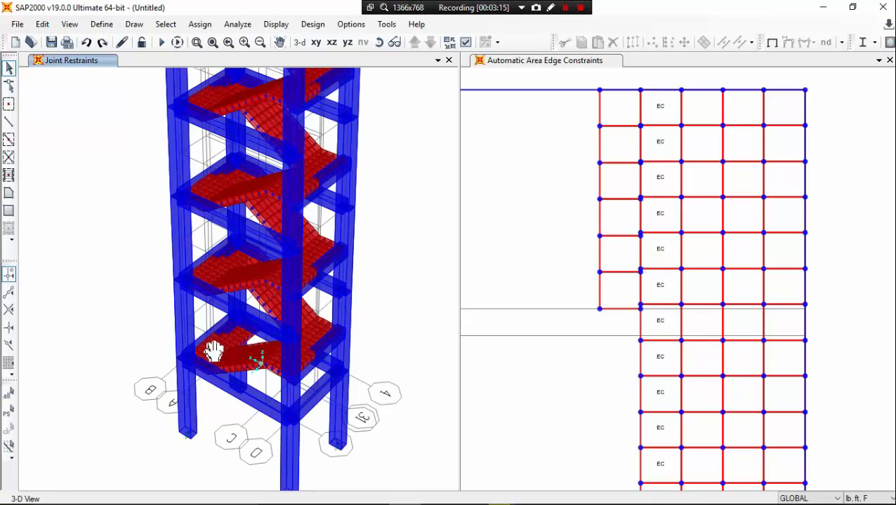
{"action": "left_click", "coordinate": [152, 225]}
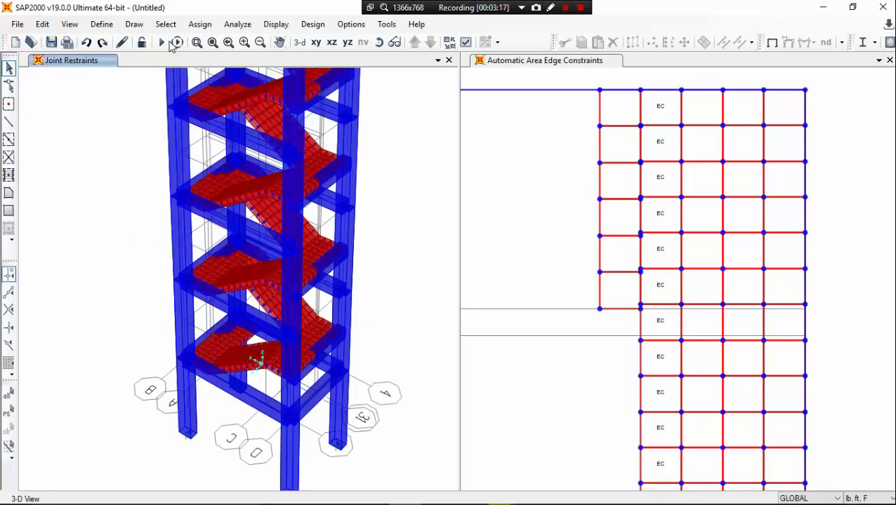
{"action": "left_click", "coordinate": [213, 43]}
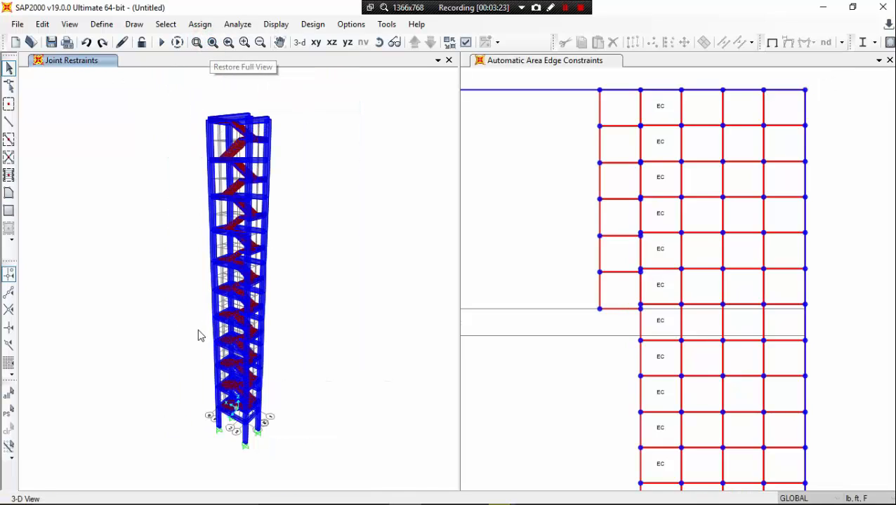
{"action": "left_click", "coordinate": [354, 239]}
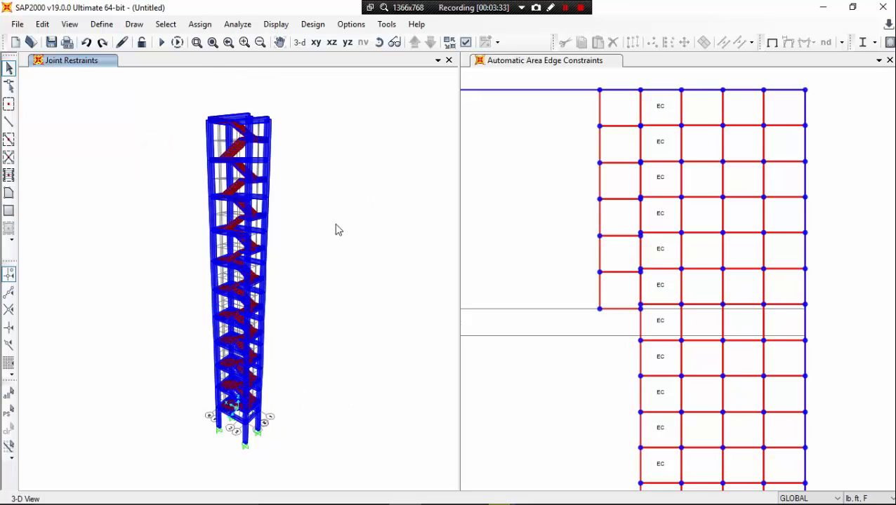
Step: Run the analysis of the staircase model, saving the model file as ASDCFVBN in the Documents folder
{"action": "left_click", "coordinate": [160, 43]}
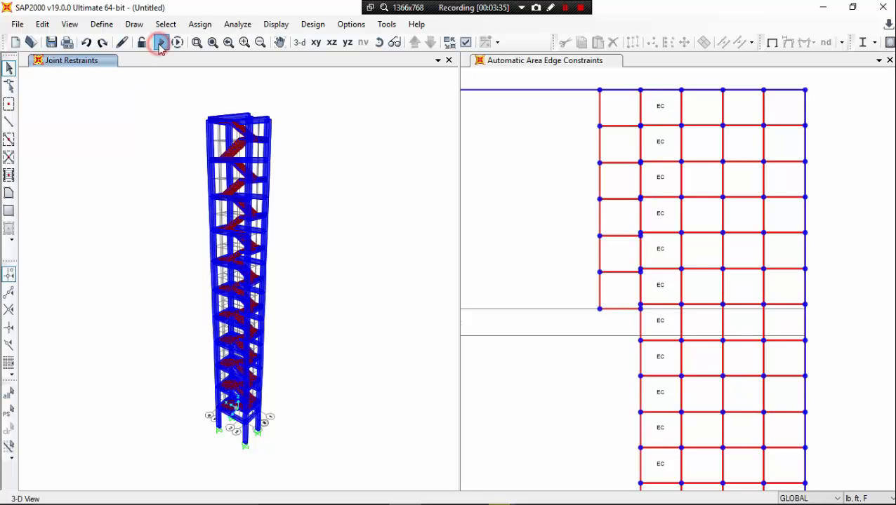
{"action": "left_click", "coordinate": [581, 324]}
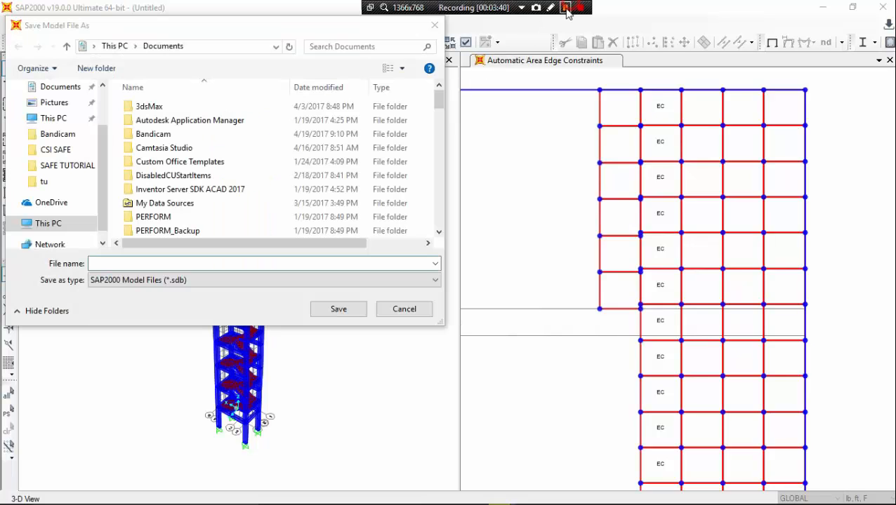
{"action": "left_click", "coordinate": [238, 262]}
{"action": "type", "text": "ASDCFVBN"}
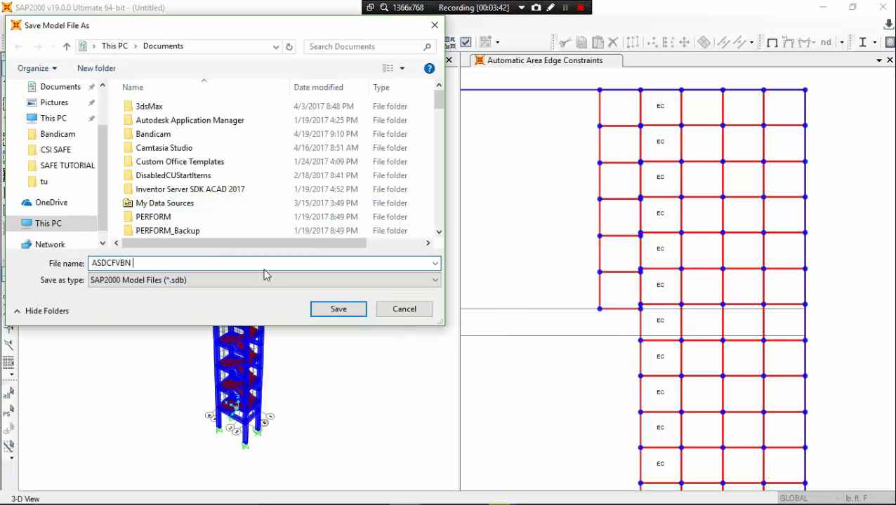
{"action": "left_click", "coordinate": [322, 312]}
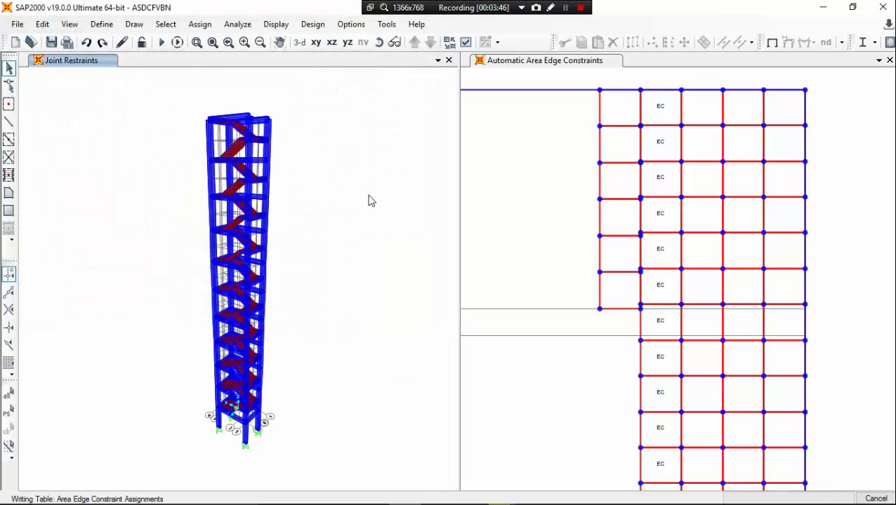
{"action": "left_click", "coordinate": [565, 7]}
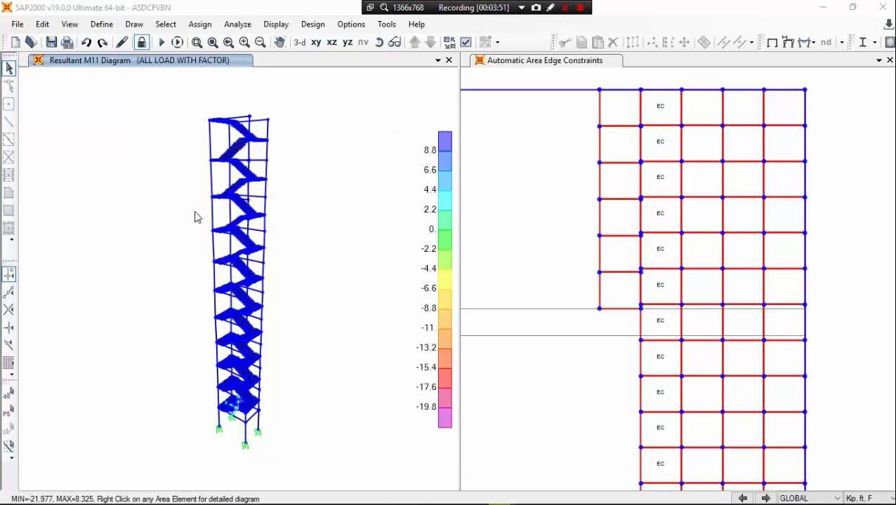
Step: Display the shell M11 resultant forces for the ALL LOAD WITH FACTOR combination, with automatic contour range and stress averaging at all joints
{"action": "left_click", "coordinate": [811, 42]}
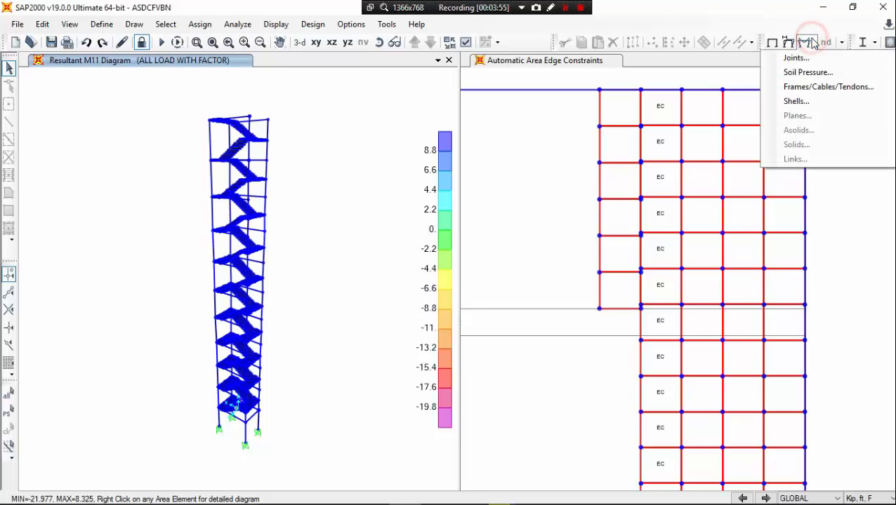
{"action": "left_click", "coordinate": [816, 102]}
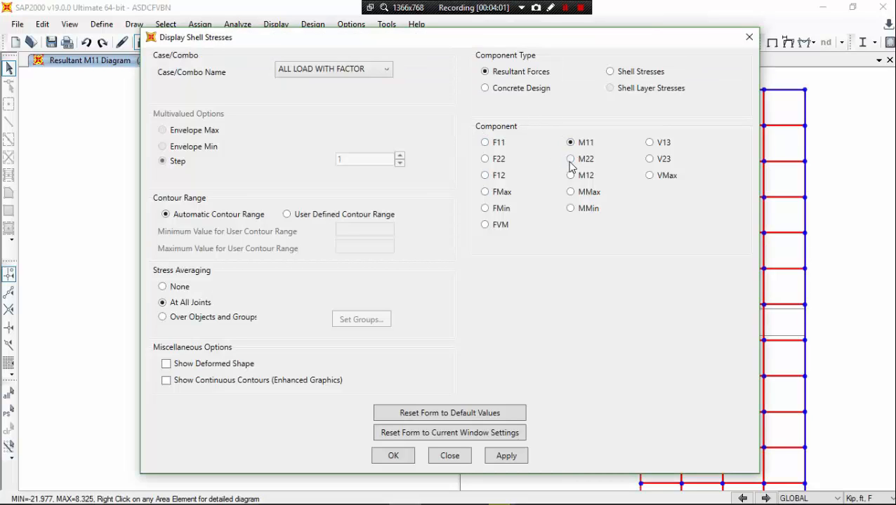
{"action": "left_click", "coordinate": [366, 70]}
{"action": "left_click", "coordinate": [368, 72]}
{"action": "left_click", "coordinate": [511, 456]}
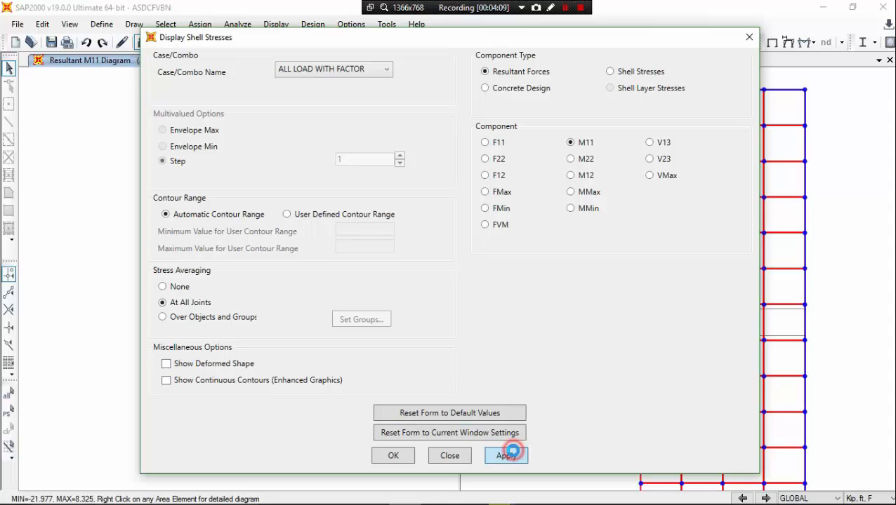
{"action": "left_click", "coordinate": [395, 456]}
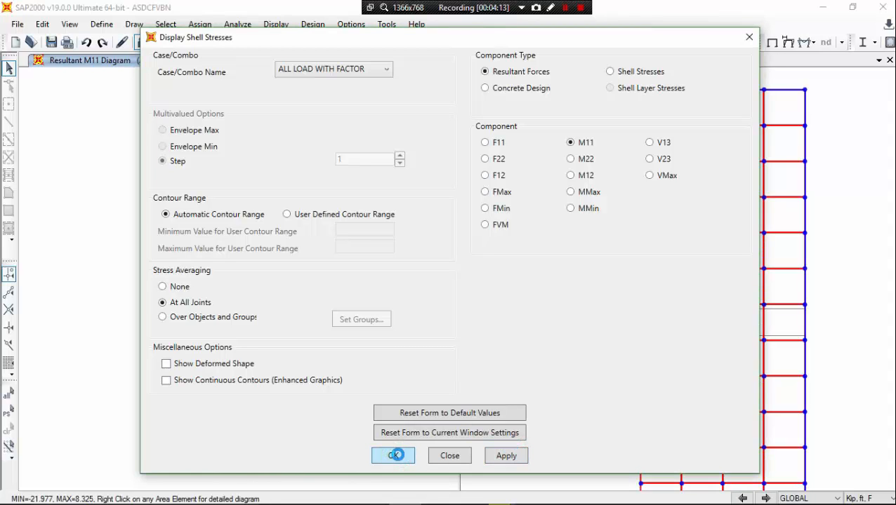
{"action": "left_click", "coordinate": [400, 456]}
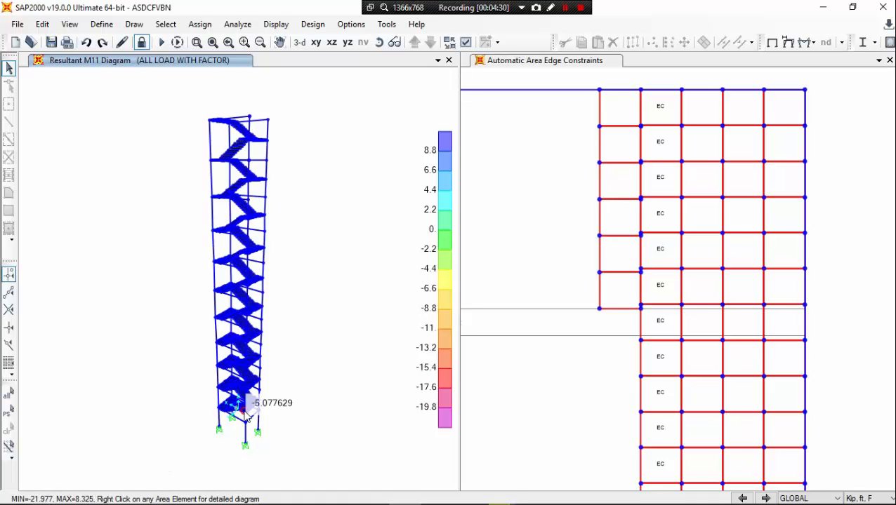
Step: Examine the M11 moment contours on the landings and flights of the lowest stories, including values near the base-level column corners
{"action": "scroll", "coordinate": [246, 417], "scroll_direction": "up", "scroll_amount": 2}
{"action": "scroll", "coordinate": [246, 416], "scroll_direction": "up", "scroll_amount": 4}
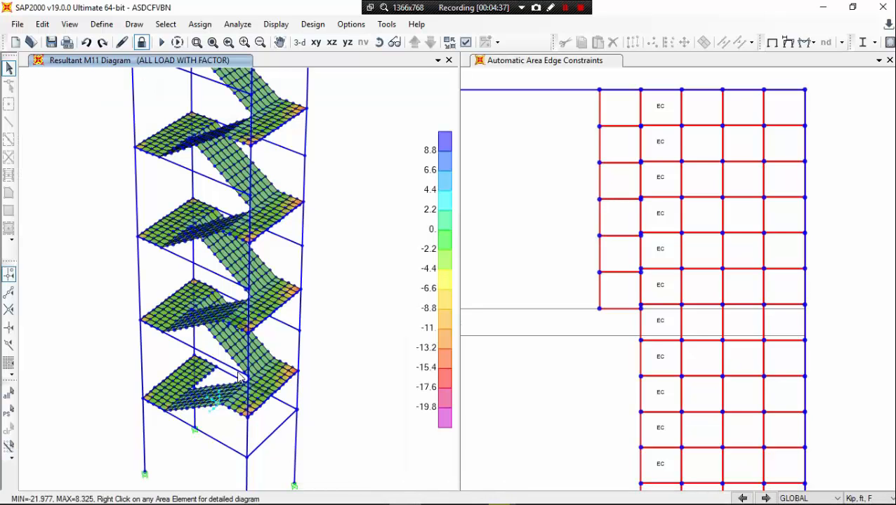
{"action": "middle_click_drag", "start_coordinate": [237, 371], "coordinate": [269, 344]}
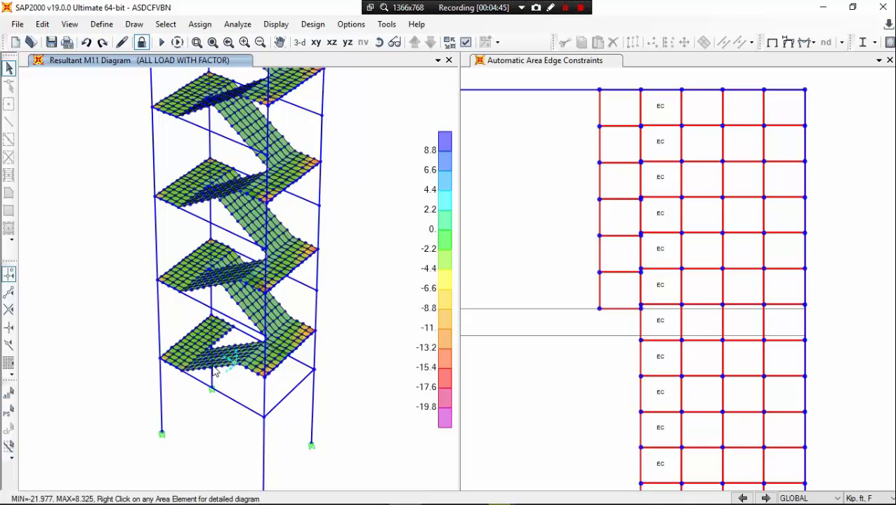
{"action": "mouse_move", "coordinate": [247, 370]}
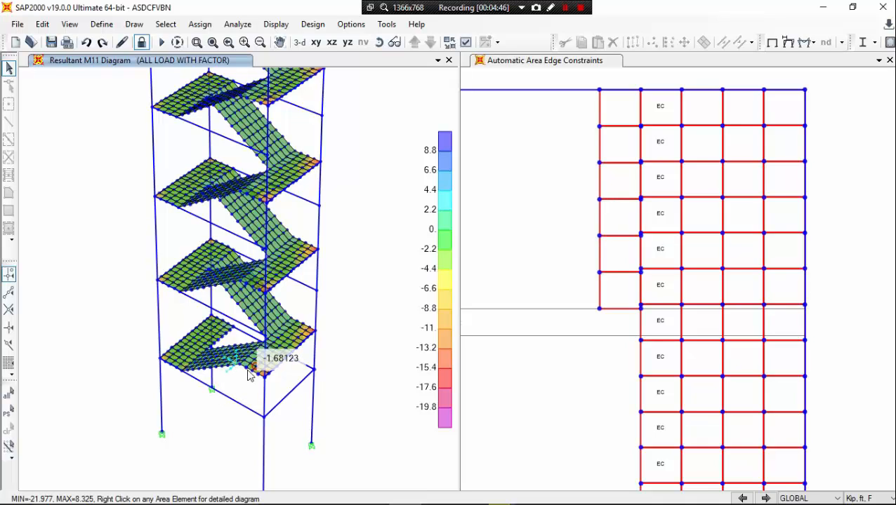
{"action": "scroll", "coordinate": [246, 375], "scroll_direction": "up", "scroll_amount": 3}
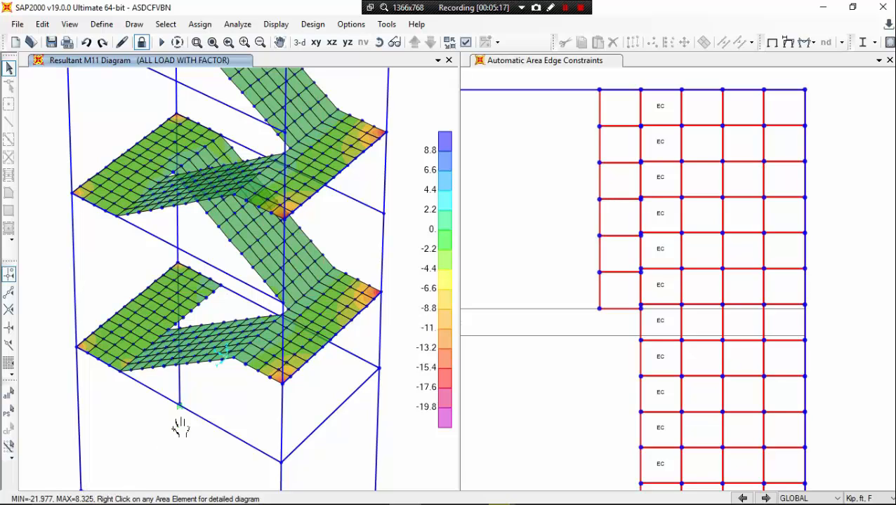
{"action": "middle_click_drag", "start_coordinate": [177, 425], "coordinate": [174, 391]}
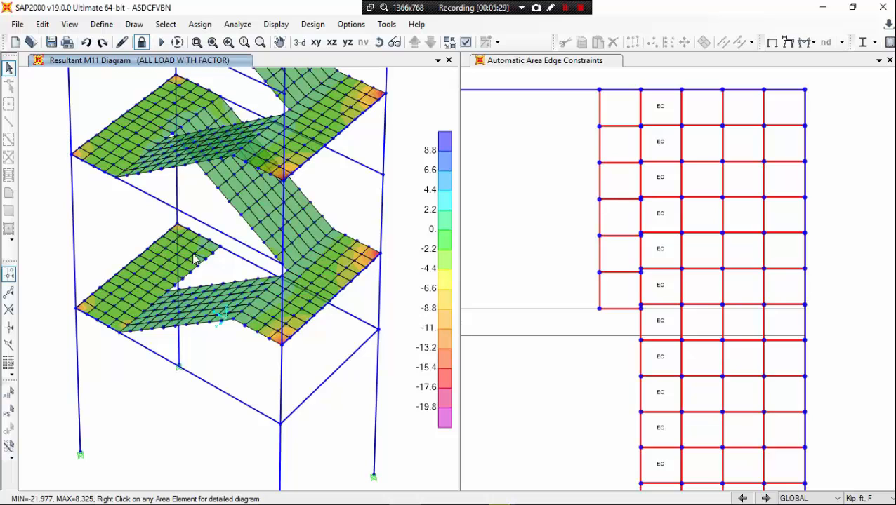
{"action": "middle_click_drag", "start_coordinate": [221, 263], "coordinate": [224, 304]}
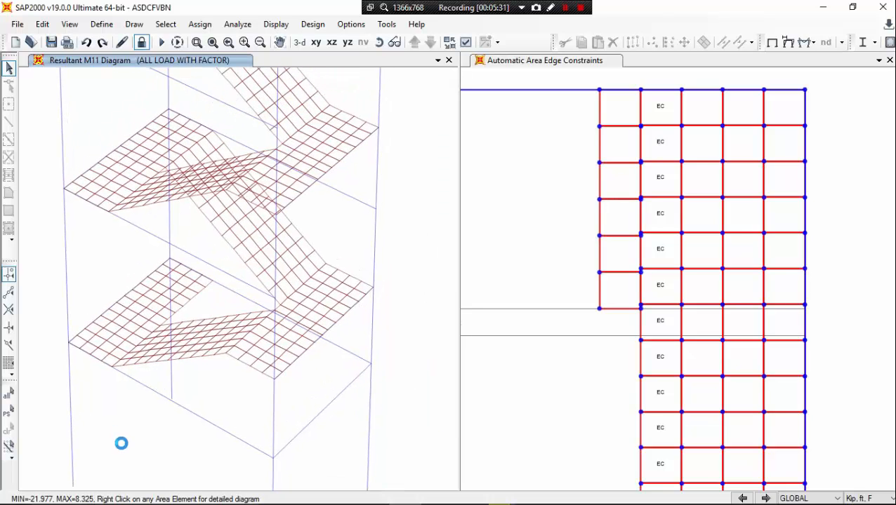